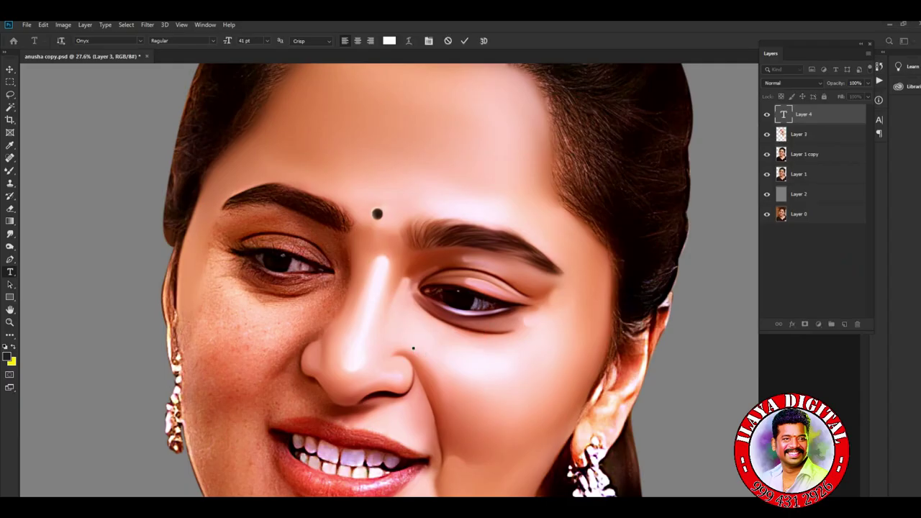
# - Cancel the unfinished text entry so text layer Layer 4 is removed
pyautogui.hotkey('ctrl', 'z')
pyautogui.press('r')
pyautogui.hotkey('shift', 'r')
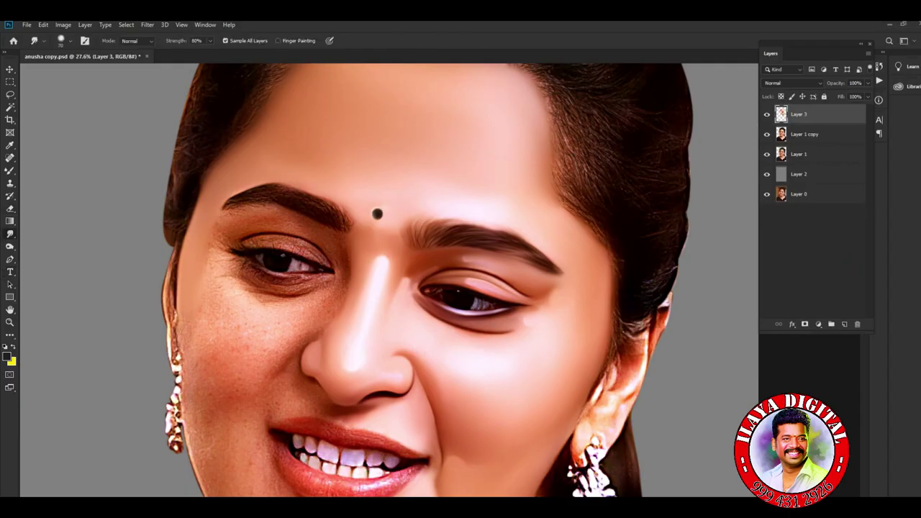
# - Zoom into the nose and smudge the cheek crease and grainy patch beside the nostril
pyautogui.scroll(1, 490, 346)
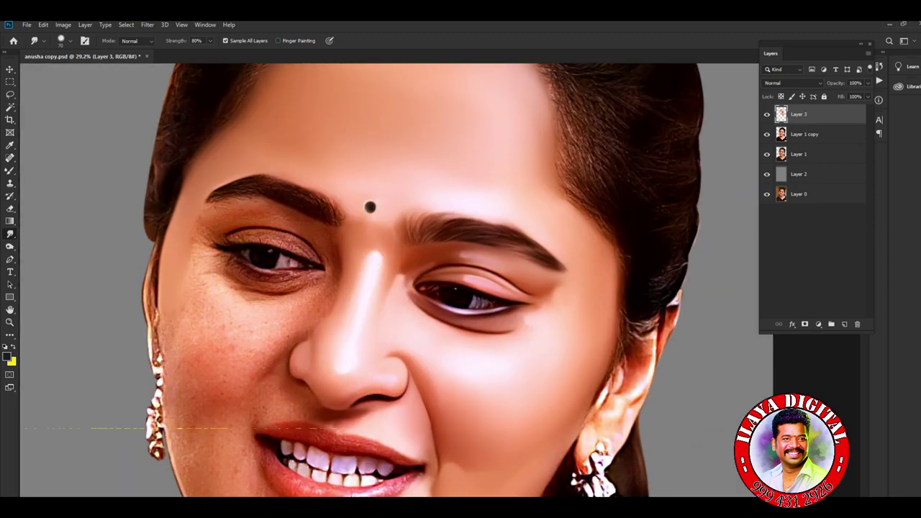
pyautogui.scroll(2, 302, 403)
pyautogui.scroll(2, 302, 403)
pyautogui.scroll(1, 303, 403)
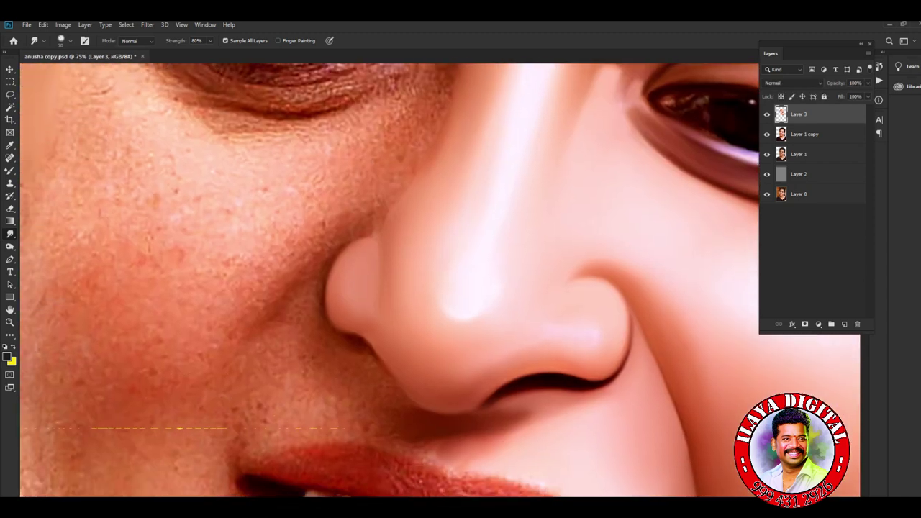
pyautogui.scroll(1, 252, 475)
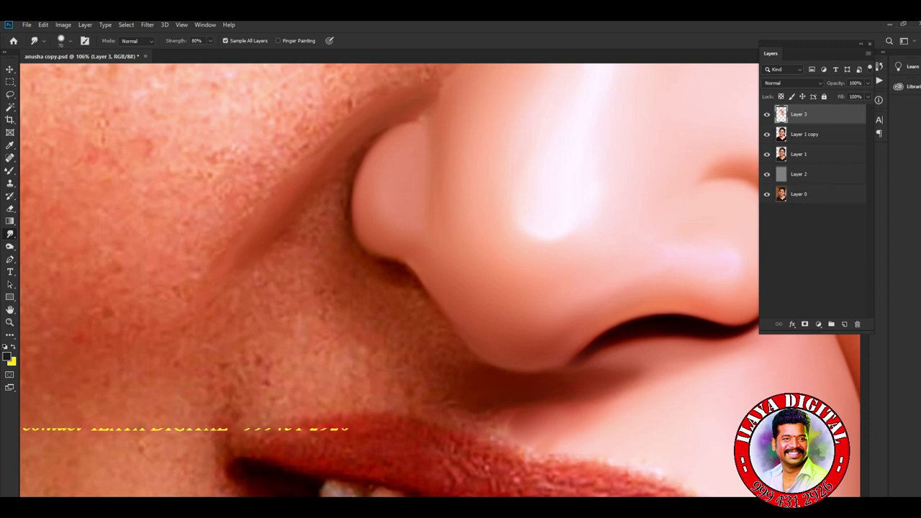
pyautogui.moveTo(295, 241)
pyautogui.mouseDown()
pyautogui.moveTo(230, 396)
pyautogui.moveTo(352, 376)
pyautogui.mouseUp()
pyautogui.press(']')
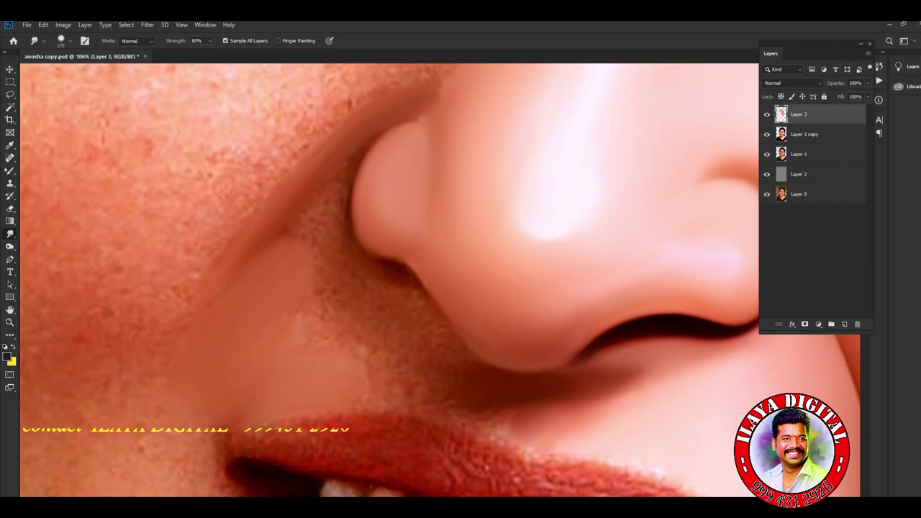
pyautogui.moveTo(303, 323); pyautogui.dragTo(339, 284)
pyautogui.moveTo(374, 382); pyautogui.dragTo(342, 309)
# - Enlarge the smudge brush and smooth the textured cheek left of the crease
pyautogui.press(']')
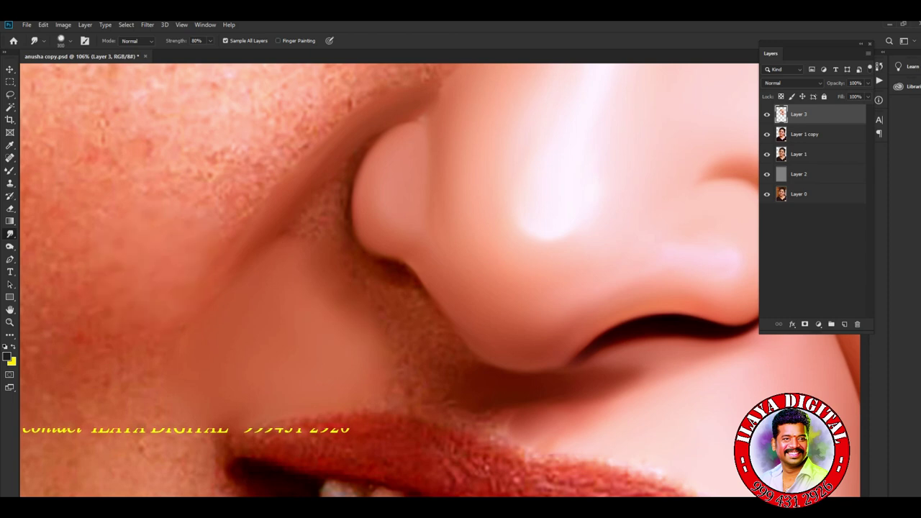
pyautogui.moveTo(208, 193); pyautogui.dragTo(213, 162)
pyautogui.moveTo(108, 317); pyautogui.dragTo(112, 266)
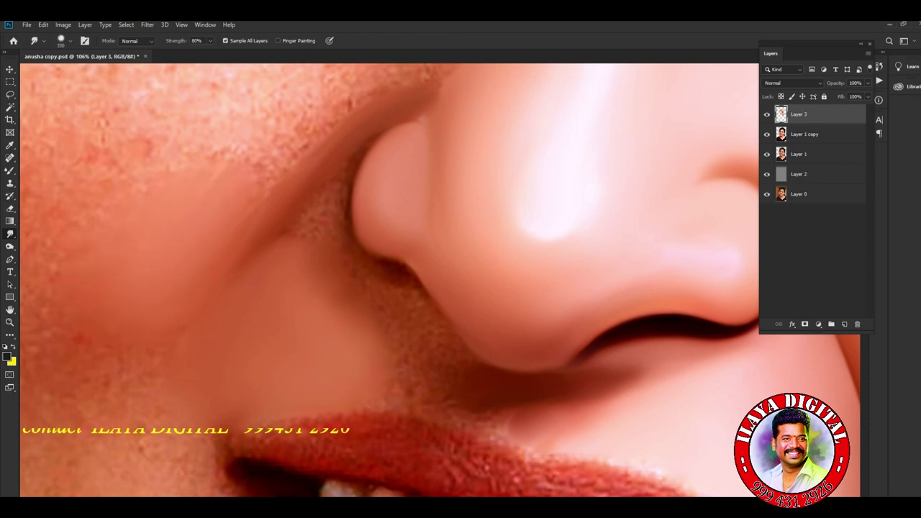
pyautogui.press('r')
pyautogui.moveTo(546, 216); pyautogui.dragTo(522, 189)
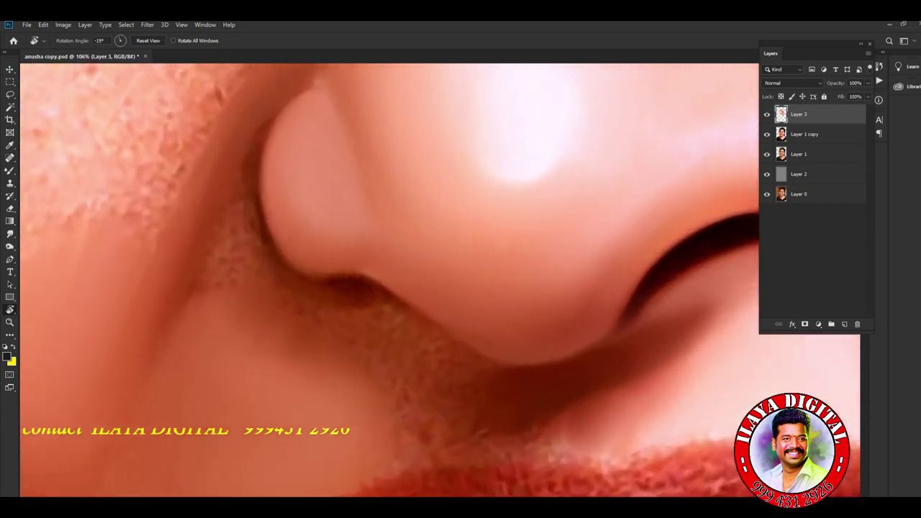
# - Rotate and zoom the view, then smudge the nostril edge into a dark curved outline
pyautogui.scroll(2, 439, 287)
pyautogui.moveTo(503, 216)
pyautogui.mouseDown()
pyautogui.moveTo(439, 291)
pyautogui.moveTo(461, 273)
pyautogui.mouseUp()
pyautogui.scroll(3, 461, 273)
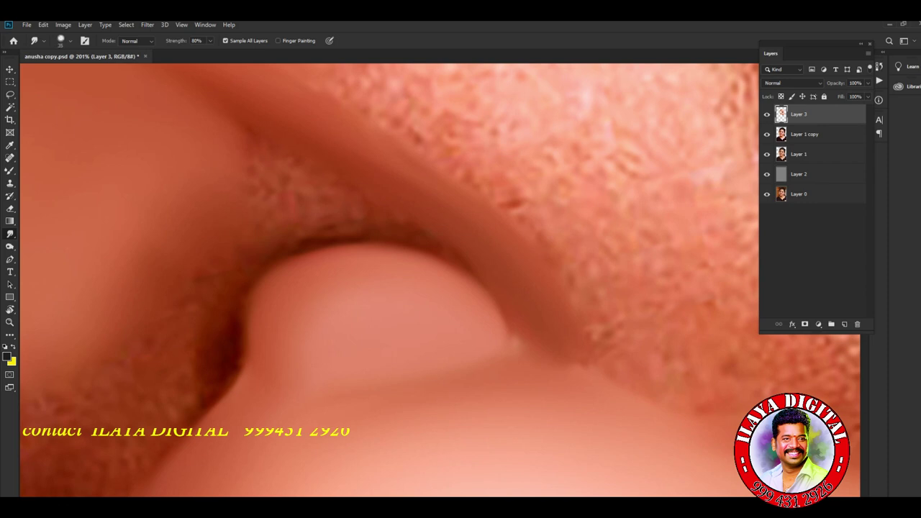
pyautogui.moveTo(242, 306)
pyautogui.mouseDown()
pyautogui.moveTo(249, 277)
pyautogui.moveTo(331, 233)
pyautogui.moveTo(246, 304)
pyautogui.mouseUp()
pyautogui.moveTo(327, 230); pyautogui.dragTo(363, 227)
pyautogui.moveTo(305, 252); pyautogui.dragTo(322, 244)
pyautogui.moveTo(375, 228); pyautogui.dragTo(415, 232)
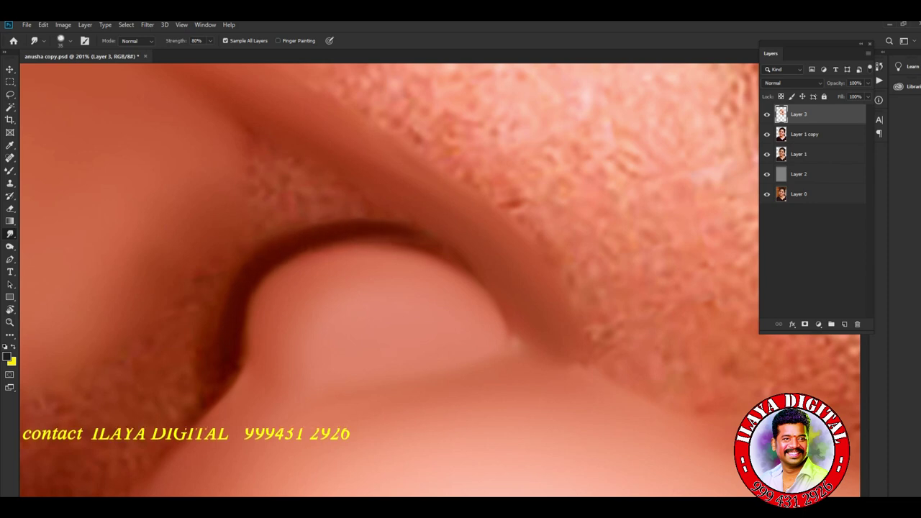
pyautogui.moveTo(436, 237)
pyautogui.mouseDown()
pyautogui.moveTo(505, 302)
pyautogui.moveTo(526, 354)
pyautogui.mouseUp()
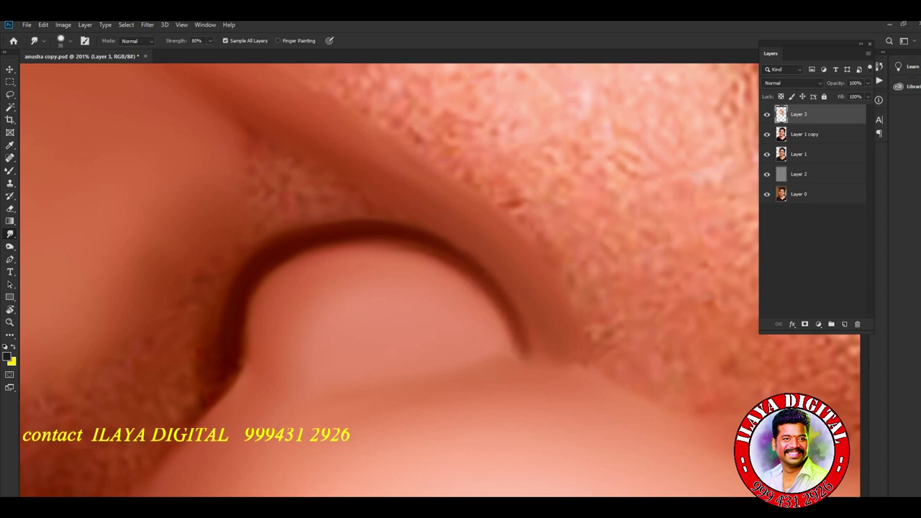
pyautogui.moveTo(239, 369); pyautogui.dragTo(213, 408)
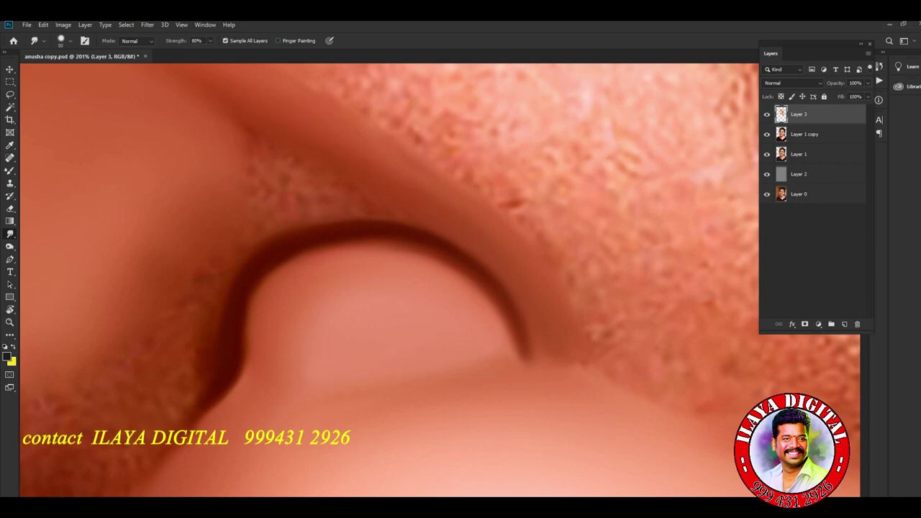
# - Smooth and lighten the textured skin above and beside the nostril outline
pyautogui.moveTo(237, 130)
pyautogui.mouseDown()
pyautogui.moveTo(288, 184)
pyautogui.moveTo(317, 176)
pyautogui.moveTo(387, 216)
pyautogui.mouseUp()
pyautogui.moveTo(241, 189)
pyautogui.mouseDown()
pyautogui.moveTo(279, 245)
pyautogui.moveTo(298, 203)
pyautogui.moveTo(347, 202)
pyautogui.mouseUp()
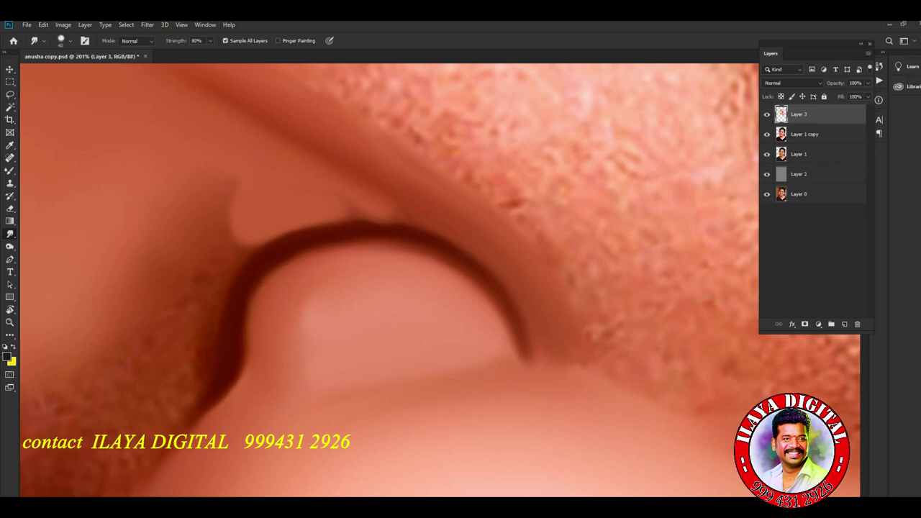
pyautogui.moveTo(265, 241)
pyautogui.mouseDown()
pyautogui.moveTo(359, 203)
pyautogui.moveTo(366, 218)
pyautogui.moveTo(391, 207)
pyautogui.moveTo(445, 238)
pyautogui.mouseUp()
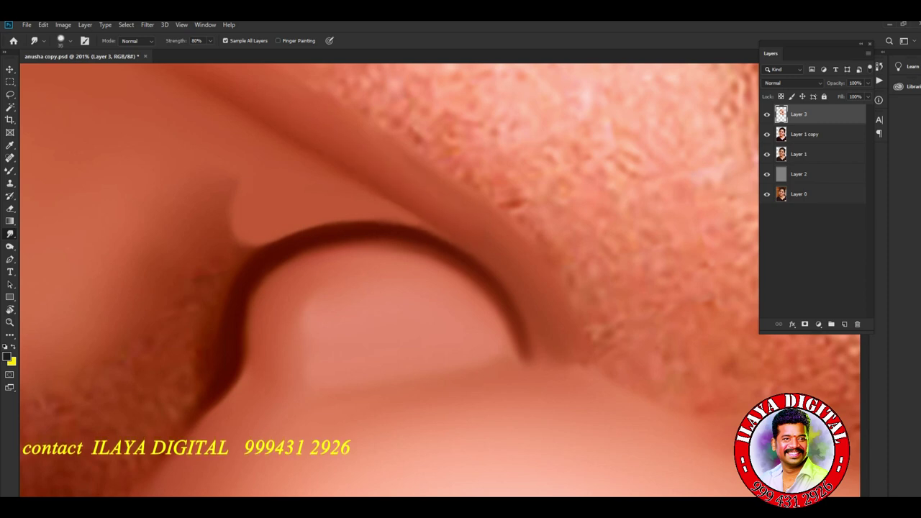
pyautogui.moveTo(246, 238)
pyautogui.mouseDown()
pyautogui.moveTo(204, 302)
pyautogui.moveTo(205, 374)
pyautogui.mouseUp()
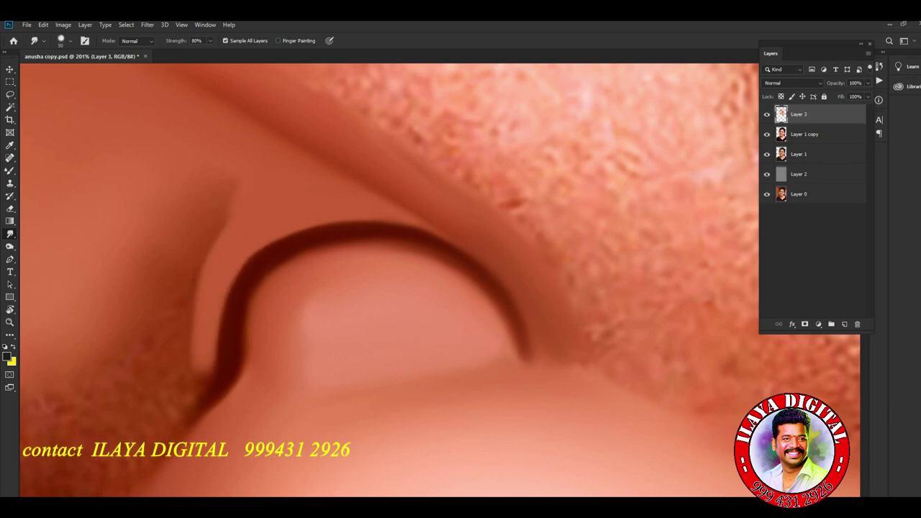
# - Thin the dark nostril outline and soften its lower curve and inner edge
pyautogui.scroll(-5, 388, 281)
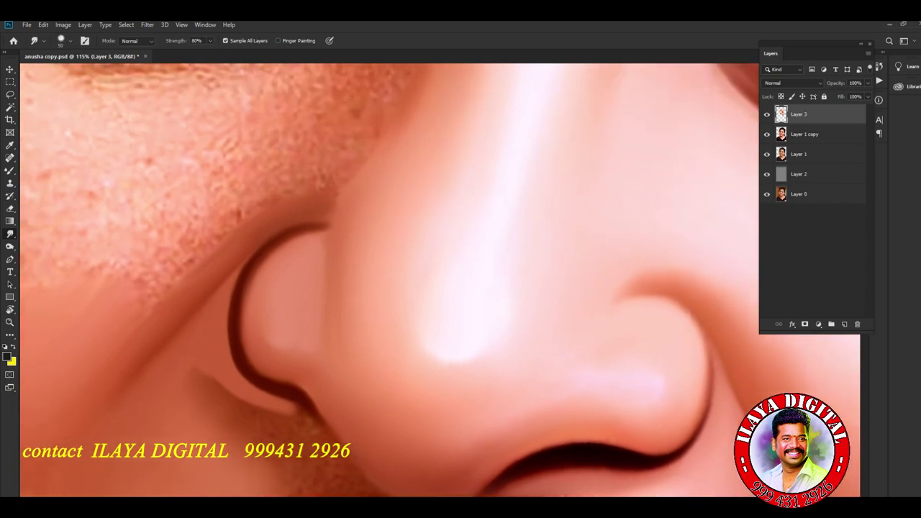
pyautogui.scroll(5, 388, 281)
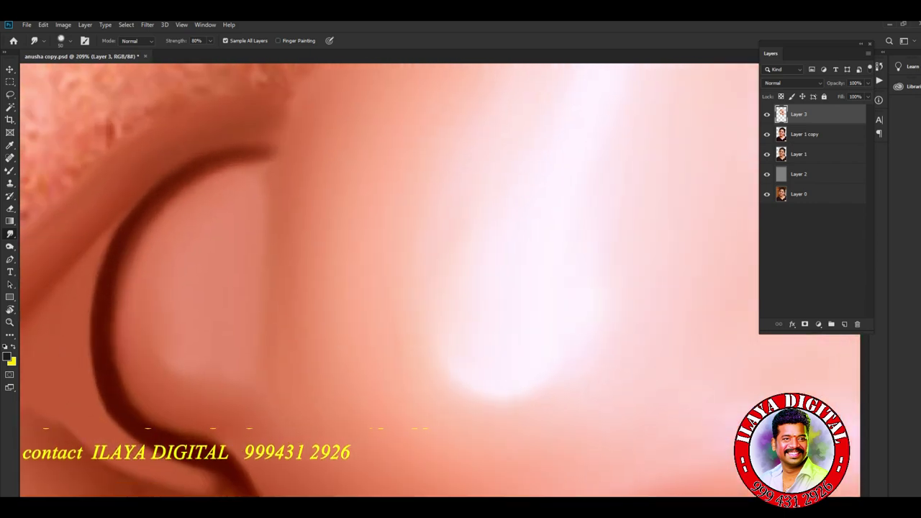
pyautogui.moveTo(115, 310)
pyautogui.mouseDown()
pyautogui.moveTo(128, 248)
pyautogui.moveTo(187, 184)
pyautogui.mouseUp()
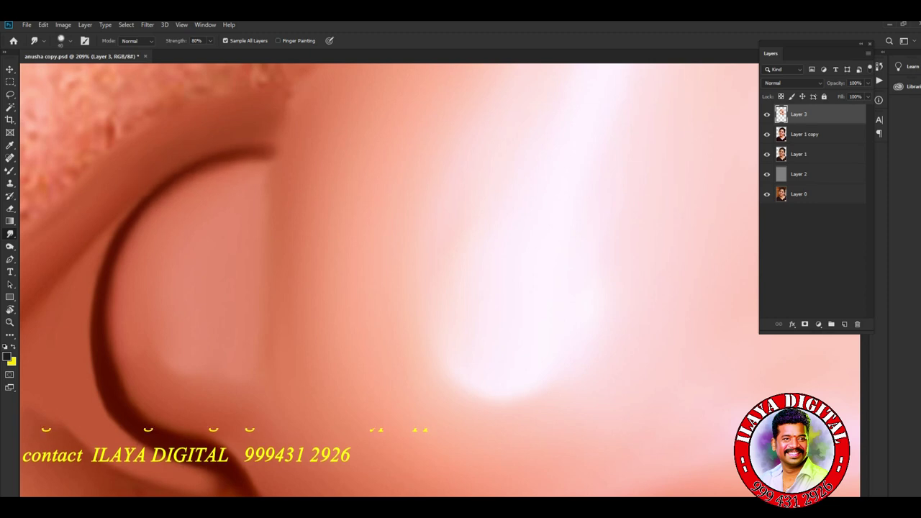
pyautogui.moveTo(108, 295); pyautogui.dragTo(190, 436)
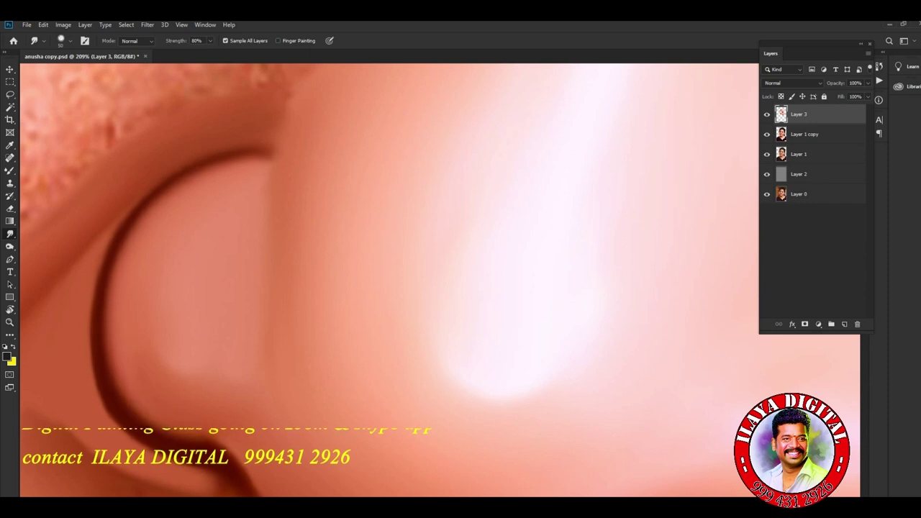
pyautogui.moveTo(216, 441); pyautogui.dragTo(252, 481)
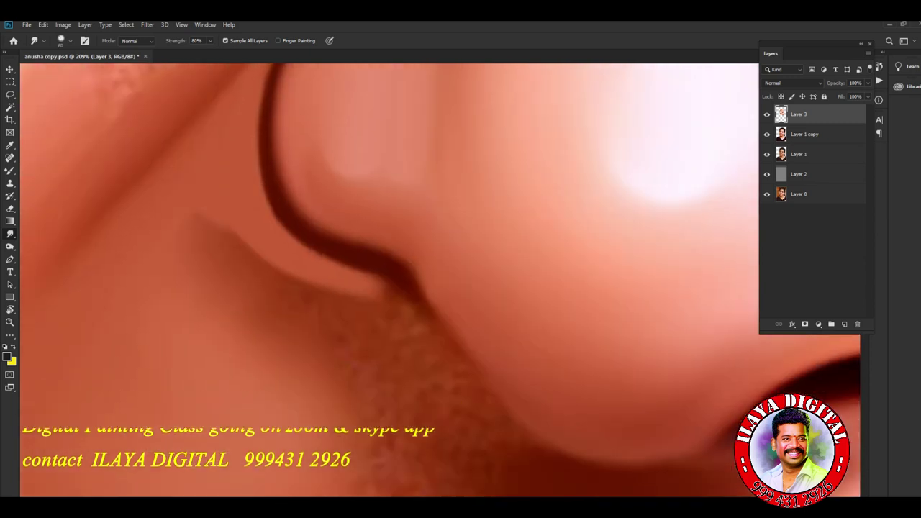
pyautogui.moveTo(264, 179)
pyautogui.mouseDown()
pyautogui.moveTo(289, 232)
pyautogui.moveTo(446, 321)
pyautogui.moveTo(486, 368)
pyautogui.moveTo(576, 406)
pyautogui.mouseUp()
# - Blend the light ridge under the nostril into the skin, then zoom out to check
pyautogui.moveTo(194, 220)
pyautogui.mouseDown()
pyautogui.moveTo(310, 317)
pyautogui.moveTo(359, 338)
pyautogui.mouseUp()
pyautogui.moveTo(273, 338)
pyautogui.mouseDown()
pyautogui.moveTo(327, 363)
pyautogui.moveTo(351, 395)
pyautogui.mouseUp()
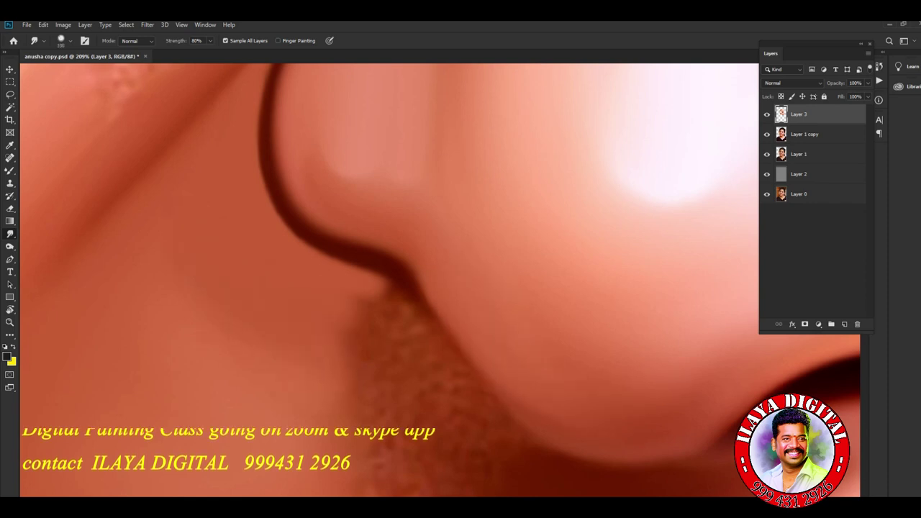
pyautogui.scroll(-2, 610, 151)
pyautogui.scroll(-2, 610, 151)
pyautogui.scroll(-2, 609, 151)
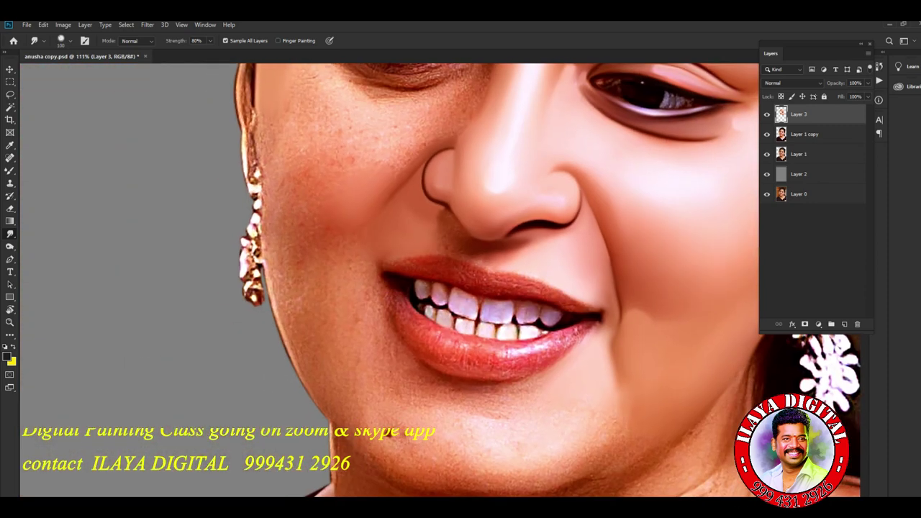
pyautogui.scroll(-1, 609, 151)
pyautogui.scroll(-1, 504, 194)
pyautogui.scroll(4, 504, 194)
pyautogui.scroll(1, 504, 194)
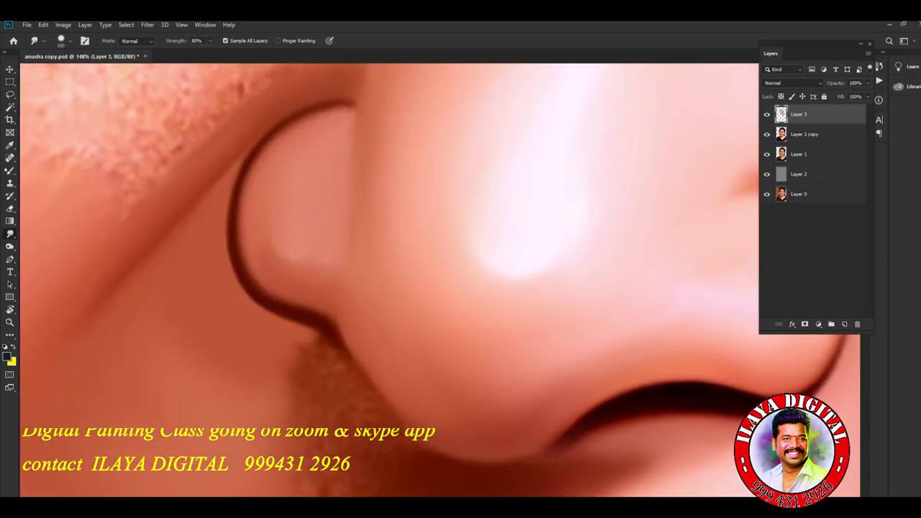
pyautogui.scroll(1, 399, 288)
# - Draw a pen path tracing the nostril outline, its base and underside out past the nostril
pyautogui.press('p')
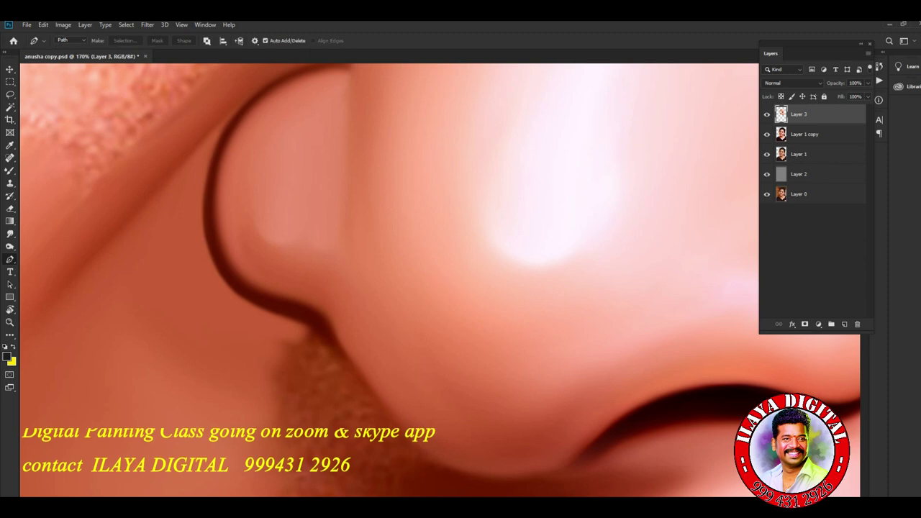
pyautogui.click(261, 90)
pyautogui.moveTo(253, 297); pyautogui.dragTo(355, 404)
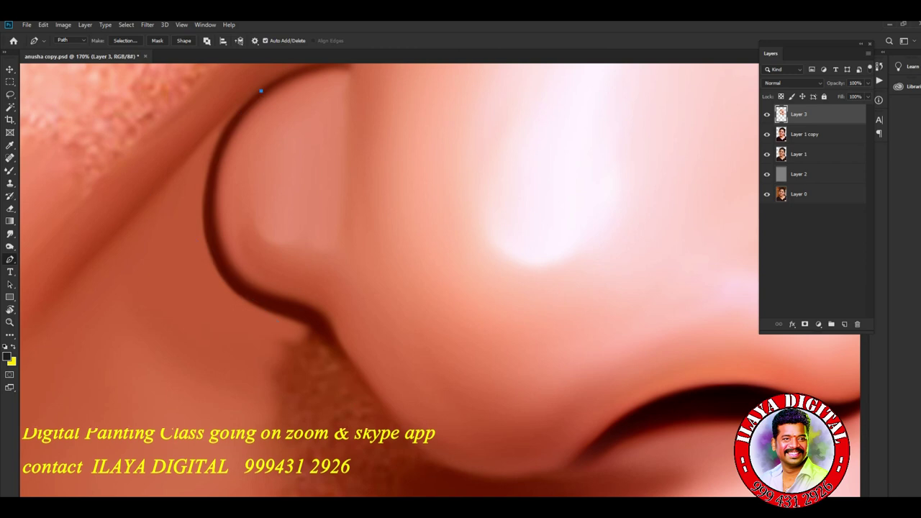
pyautogui.moveTo(356, 404); pyautogui.dragTo(357, 401)
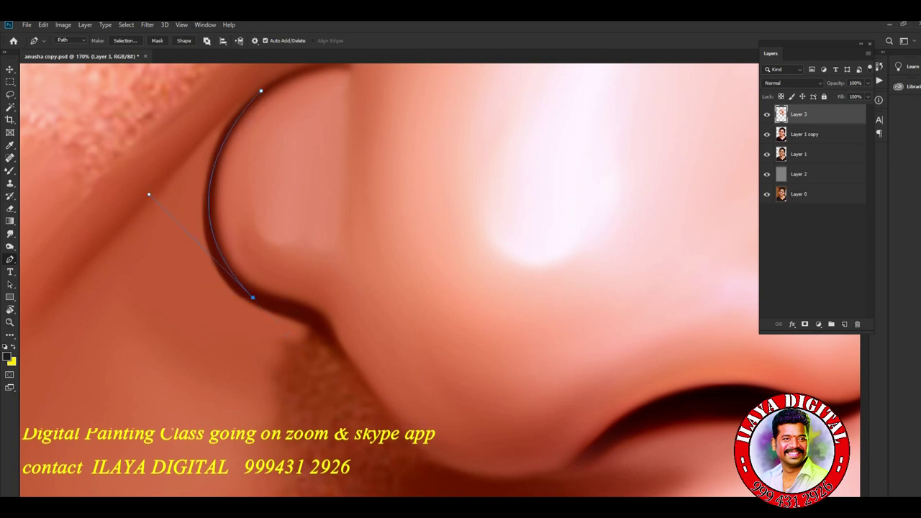
pyautogui.moveTo(315, 317); pyautogui.dragTo(362, 327)
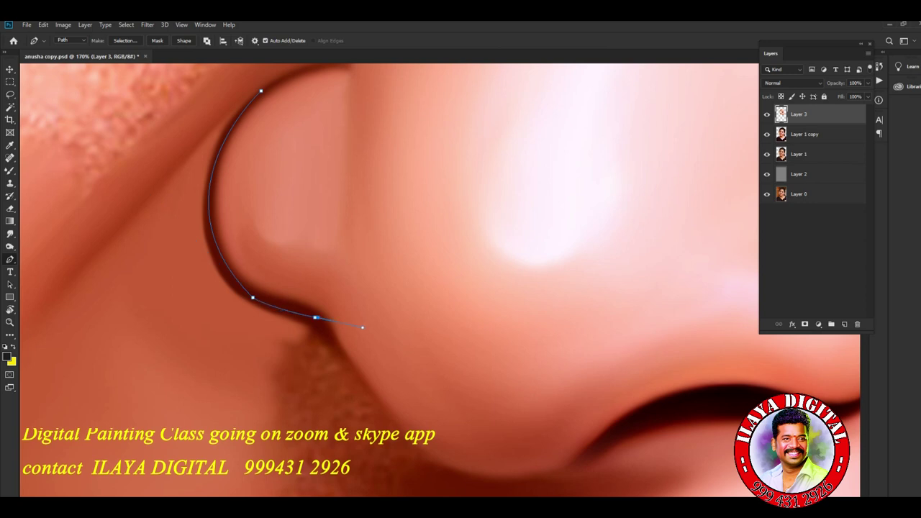
pyautogui.scroll(-2, 381, 165)
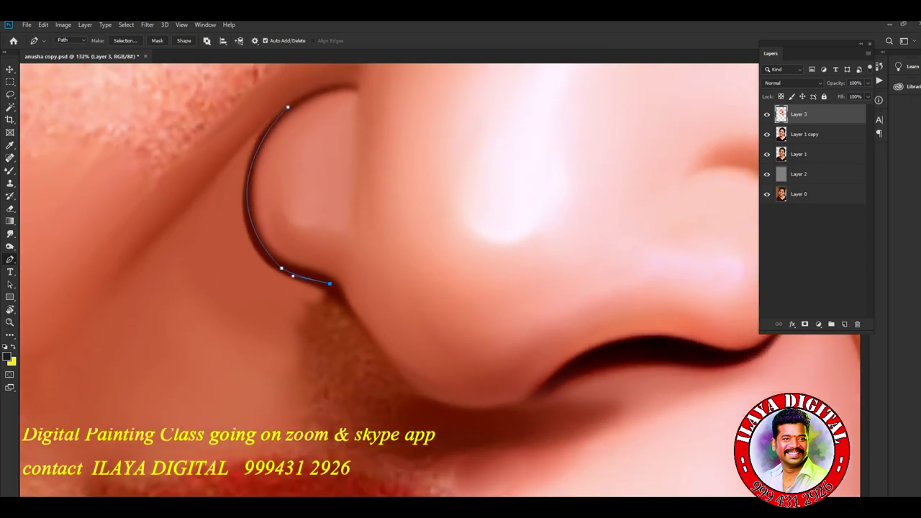
pyautogui.moveTo(340, 296); pyautogui.dragTo(344, 301)
pyautogui.moveTo(486, 413); pyautogui.dragTo(577, 402)
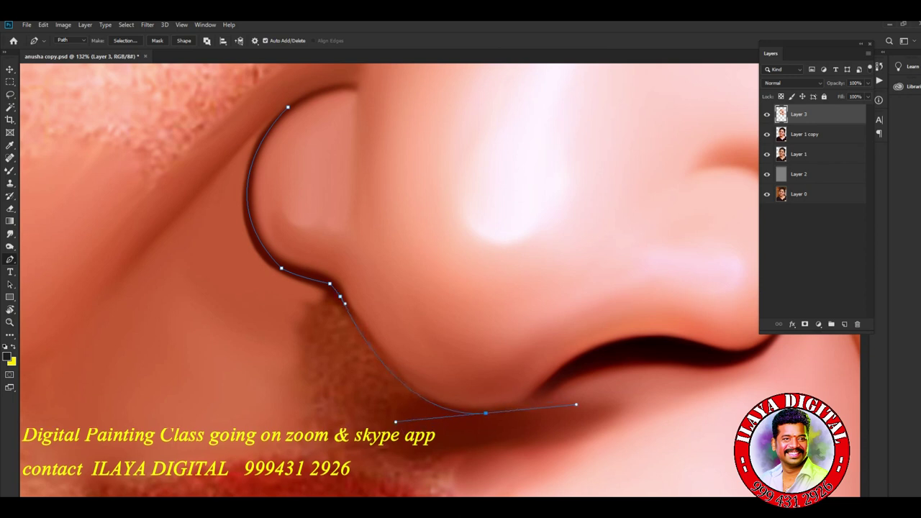
pyautogui.keyDown('alt'); pyautogui.click(486, 413); pyautogui.keyUp('alt')
pyautogui.moveTo(540, 390); pyautogui.dragTo(562, 368)
pyautogui.click(592, 353)
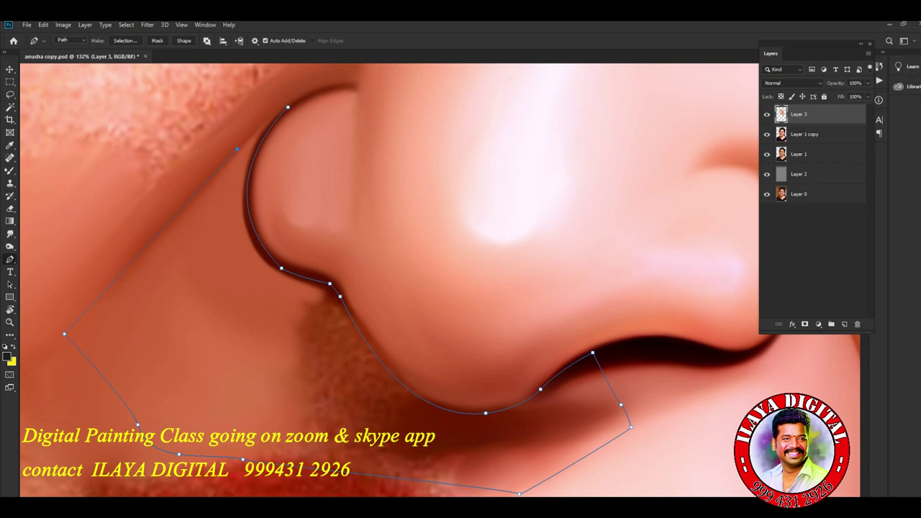
# - Load the nostril path as a selection and smudge the dark edges and crease inside it
pyautogui.hotkey('ctrl', 'Return')
pyautogui.press('r')
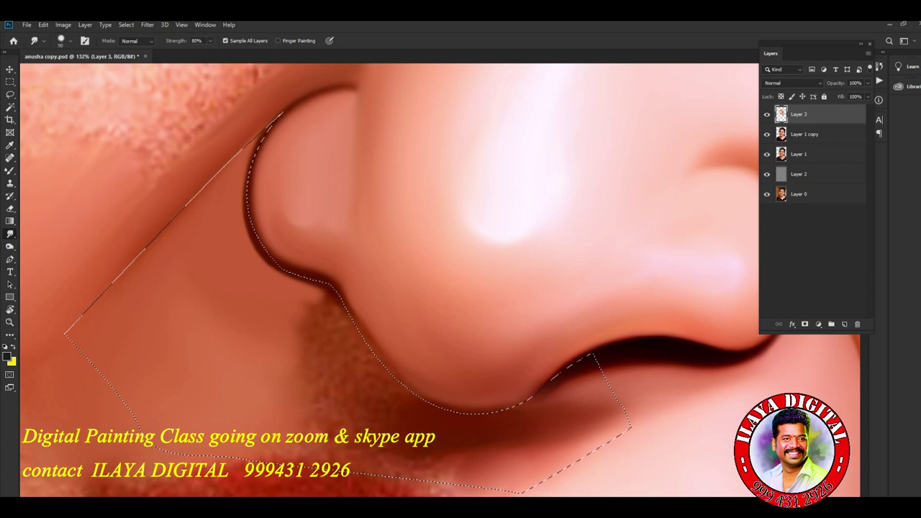
pyautogui.moveTo(251, 188)
pyautogui.mouseDown()
pyautogui.moveTo(268, 264)
pyautogui.moveTo(333, 288)
pyautogui.mouseUp()
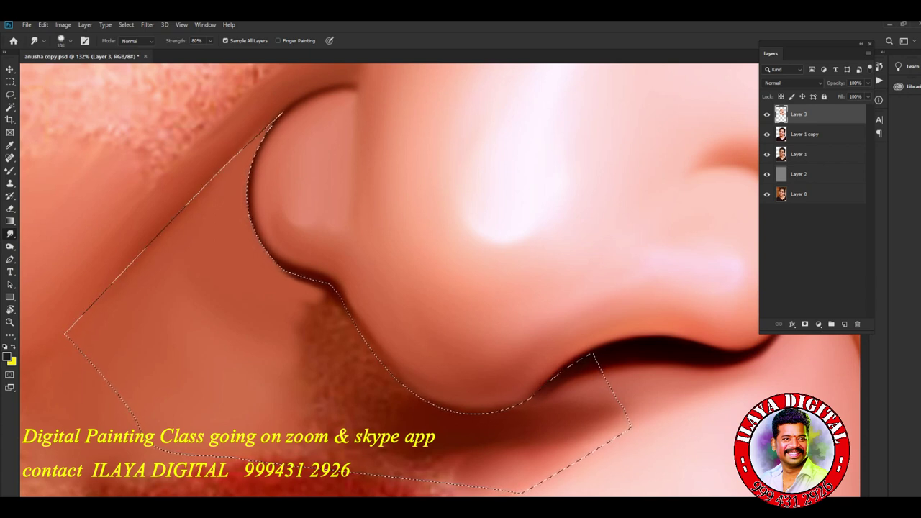
pyautogui.moveTo(295, 275); pyautogui.dragTo(326, 286)
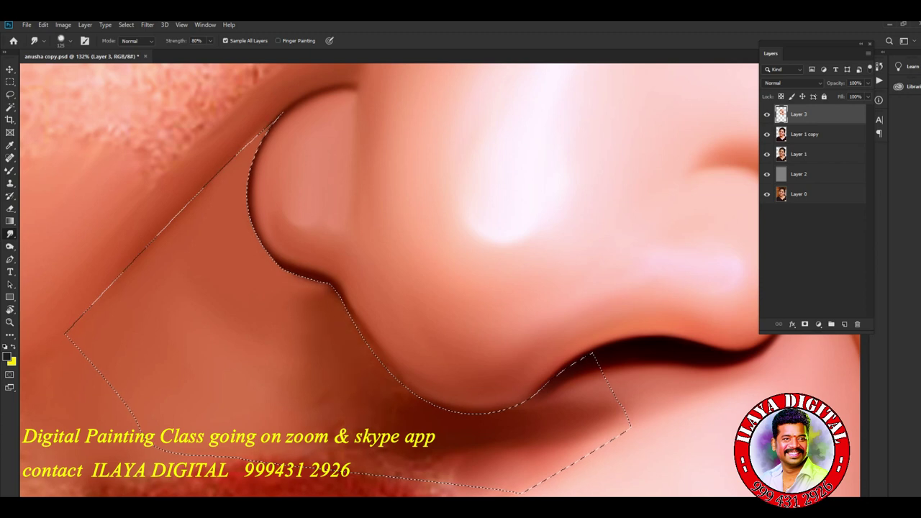
pyautogui.press(']')
pyautogui.press(']')
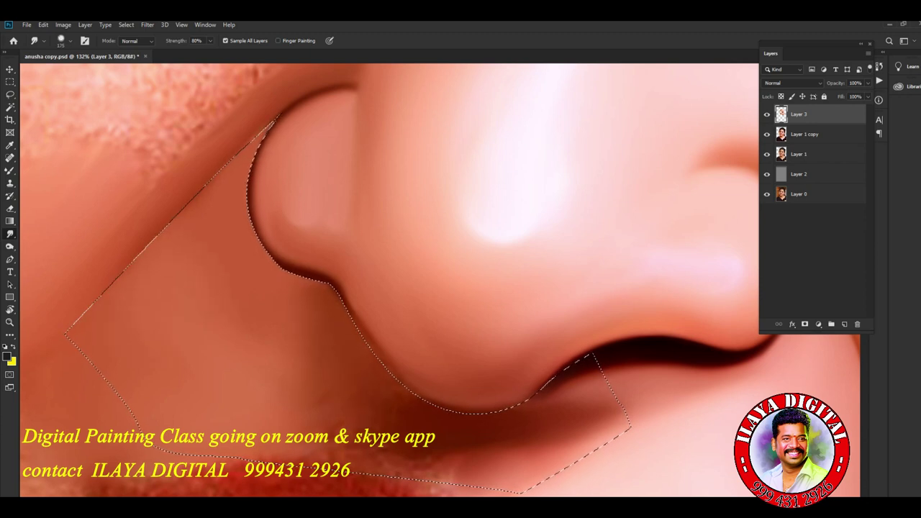
pyautogui.moveTo(188, 210); pyautogui.dragTo(269, 125)
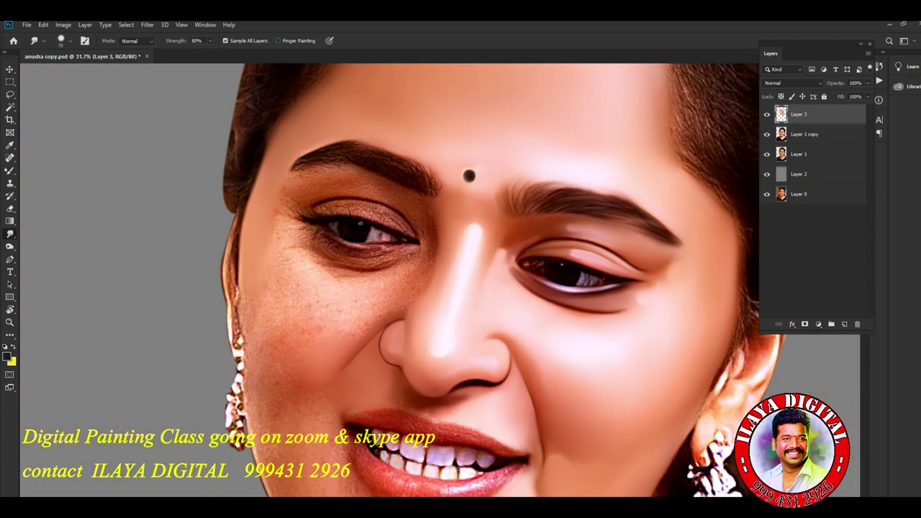
# - Zoom in, rotate the view so the nostril lies sideways, and review the brush settings
pyautogui.scroll(2, 464, 382)
pyautogui.scroll(4, 464, 382)
pyautogui.scroll(2, 464, 382)
pyautogui.scroll(1, 465, 381)
pyautogui.hscroll(-5, 389, 281)
pyautogui.hscroll(-4, 389, 281)
pyautogui.scroll(1, 388, 281)
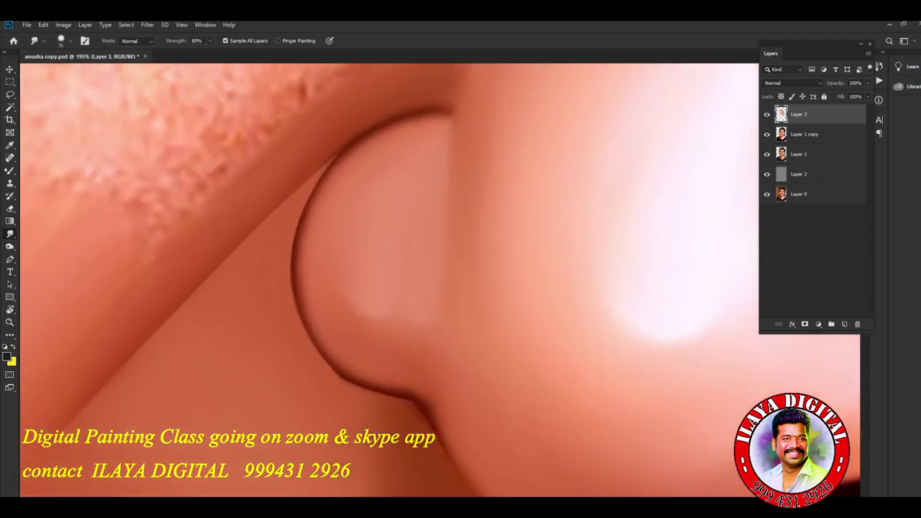
pyautogui.press('r')
pyautogui.moveTo(438, 187); pyautogui.dragTo(338, 288)
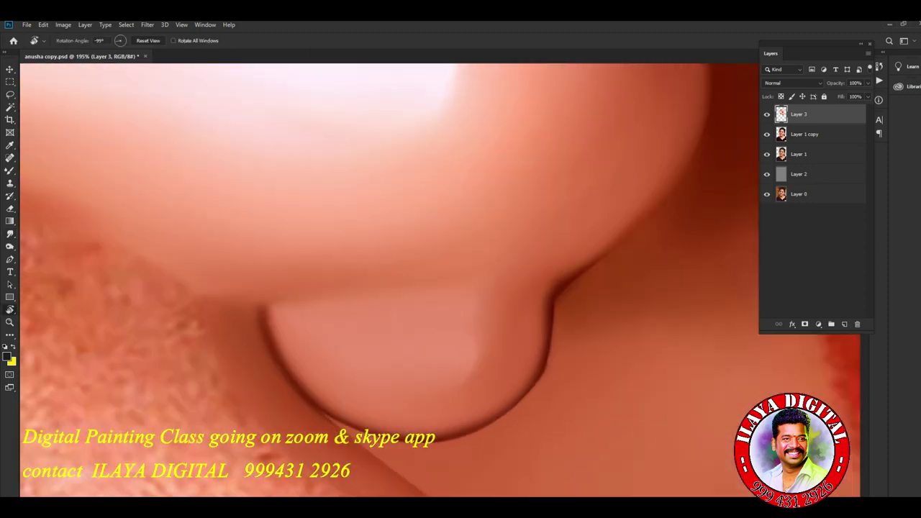
pyautogui.scroll(3, 403, 324)
pyautogui.scroll(-1, 403, 324)
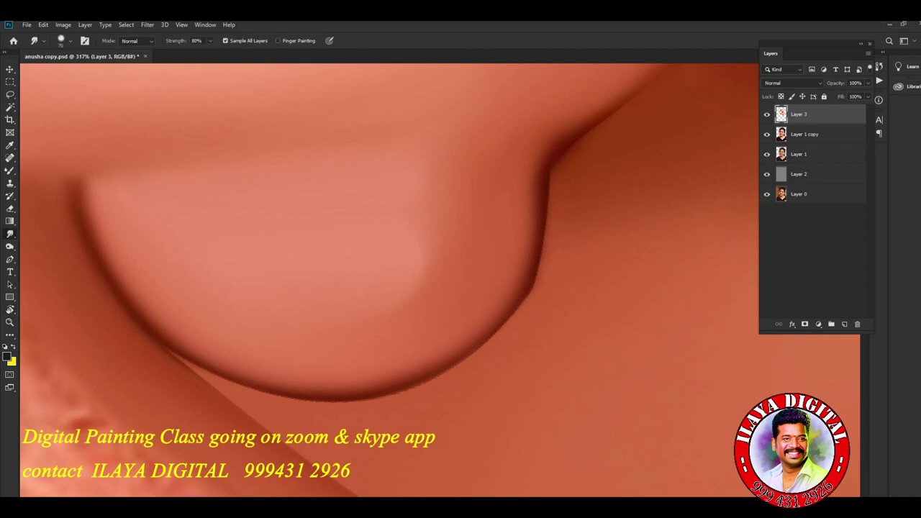
pyautogui.press('F5')
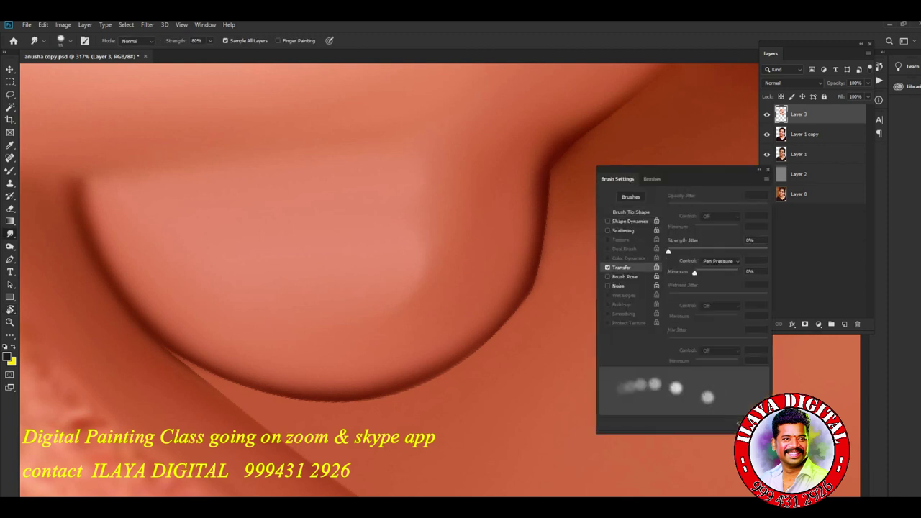
pyautogui.press('F5')
# - Soften the nostril outline along its lower curve and side, and smooth the skin below
pyautogui.moveTo(92, 223); pyautogui.dragTo(96, 237)
pyautogui.moveTo(162, 324); pyautogui.dragTo(192, 368)
pyautogui.moveTo(245, 394)
pyautogui.mouseDown()
pyautogui.moveTo(345, 396)
pyautogui.moveTo(425, 368)
pyautogui.mouseUp()
pyautogui.moveTo(534, 266)
pyautogui.mouseDown()
pyautogui.moveTo(544, 232)
pyautogui.moveTo(534, 219)
pyautogui.mouseUp()
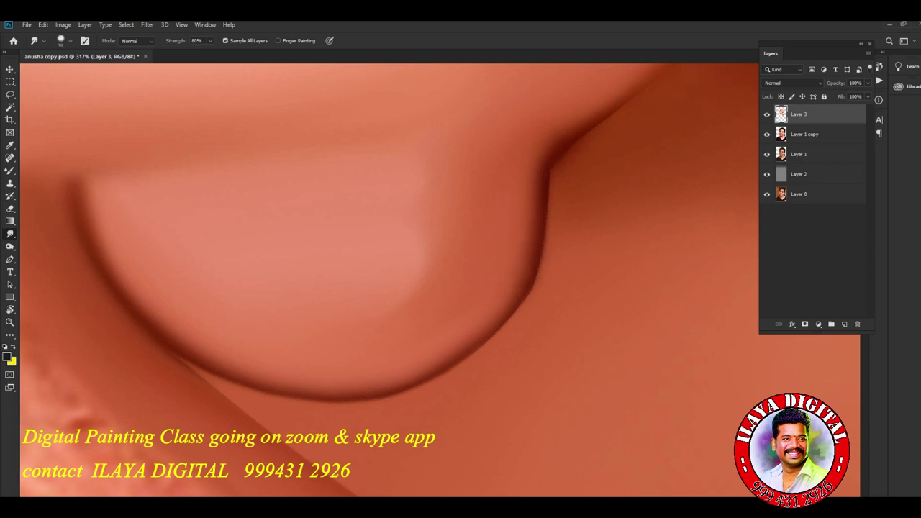
pyautogui.moveTo(510, 320); pyautogui.dragTo(525, 301)
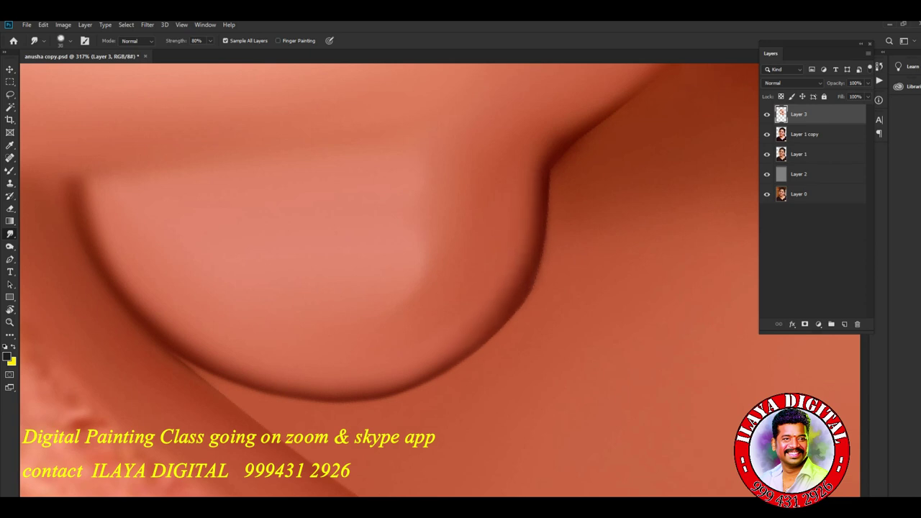
pyautogui.moveTo(418, 387); pyautogui.dragTo(452, 371)
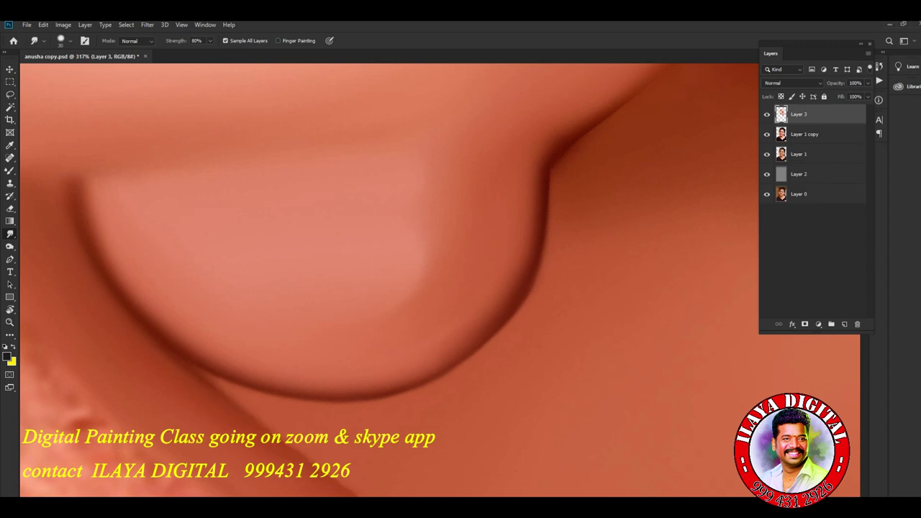
pyautogui.scroll(-5, 389, 281)
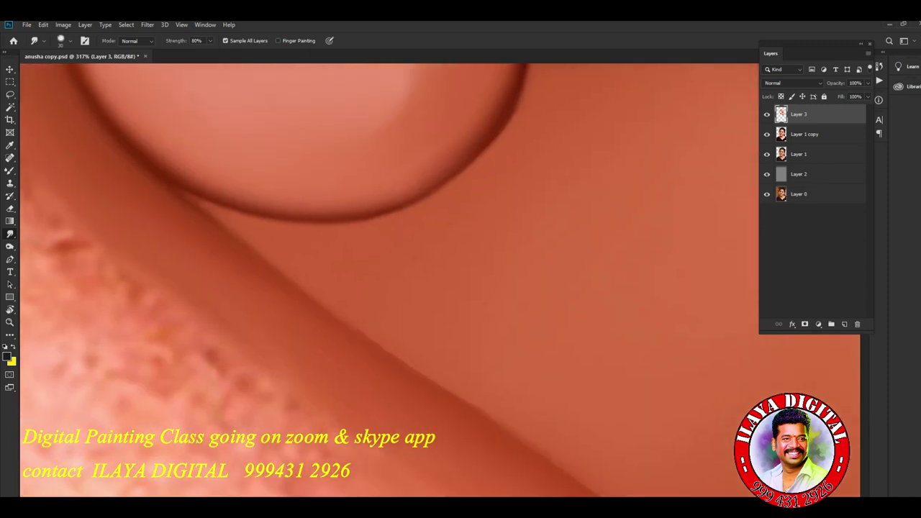
pyautogui.scroll(-4, 389, 281)
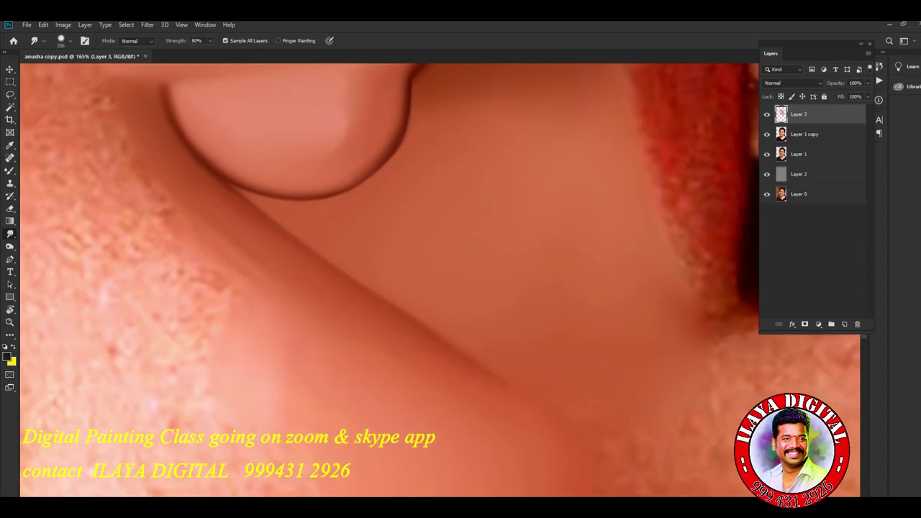
pyautogui.moveTo(260, 316); pyautogui.dragTo(274, 416)
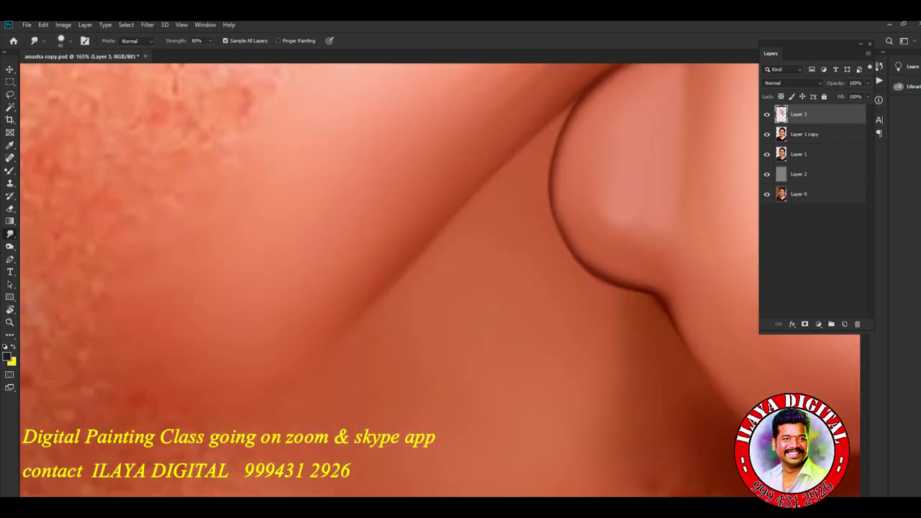
# - Smooth and darken the nose-edge line along its lower curve, lightening the skin beside it
pyautogui.scroll(-5, 460, 281)
pyautogui.scroll(3, 461, 281)
pyautogui.scroll(3, 432, 324)
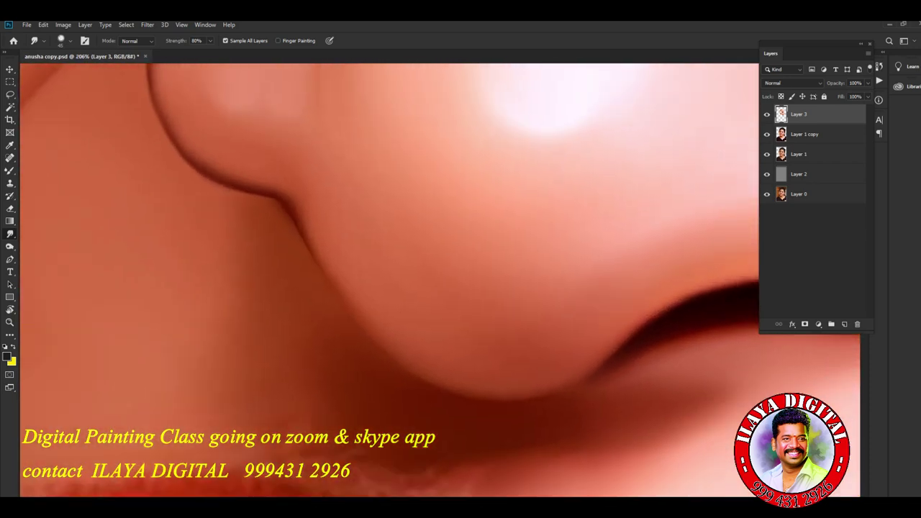
pyautogui.scroll(2, 432, 323)
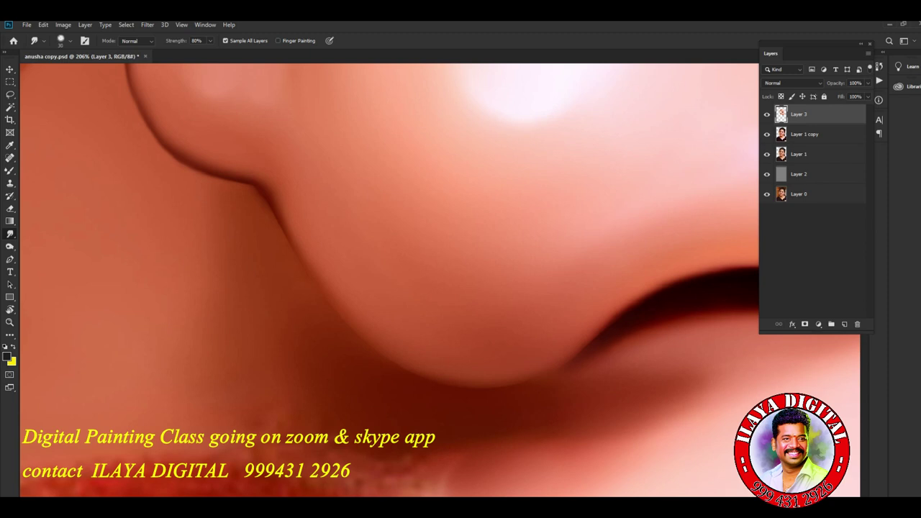
pyautogui.moveTo(576, 356); pyautogui.dragTo(551, 371)
pyautogui.moveTo(502, 386); pyautogui.dragTo(484, 392)
pyautogui.moveTo(195, 167)
pyautogui.mouseDown()
pyautogui.moveTo(260, 193)
pyautogui.moveTo(322, 298)
pyautogui.moveTo(321, 287)
pyautogui.mouseUp()
pyautogui.moveTo(380, 351); pyautogui.dragTo(441, 383)
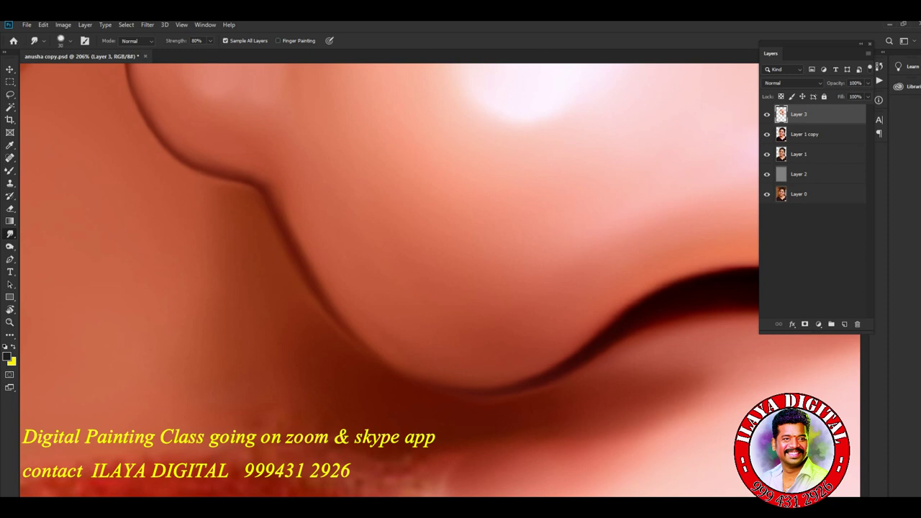
pyautogui.moveTo(499, 383); pyautogui.dragTo(555, 367)
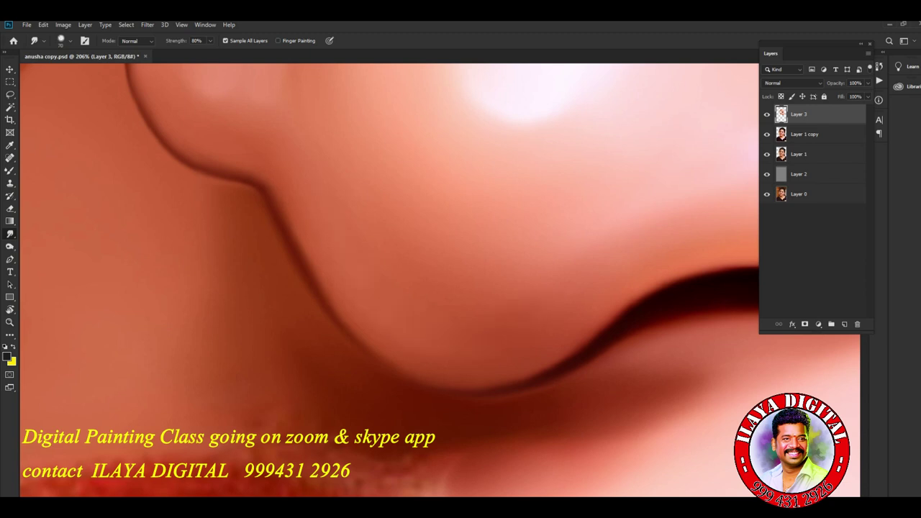
pyautogui.moveTo(643, 368); pyautogui.dragTo(682, 348)
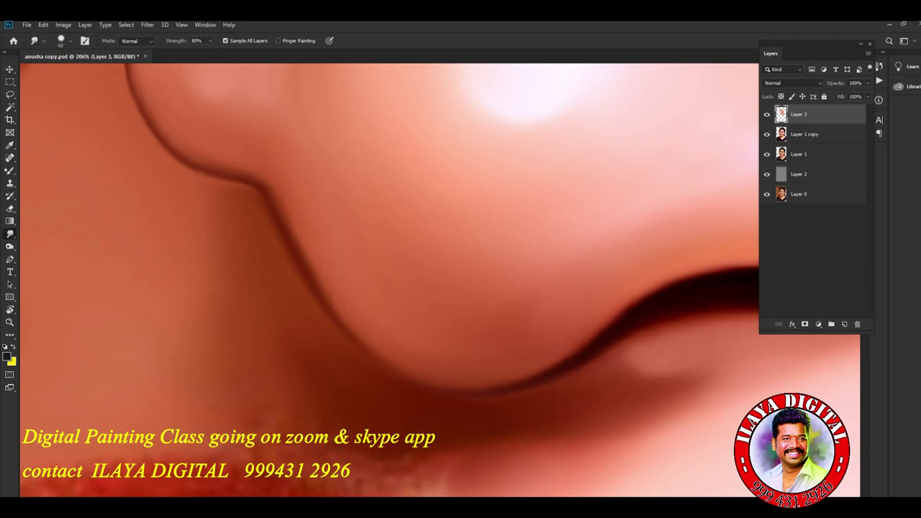
pyautogui.moveTo(216, 193); pyautogui.dragTo(215, 229)
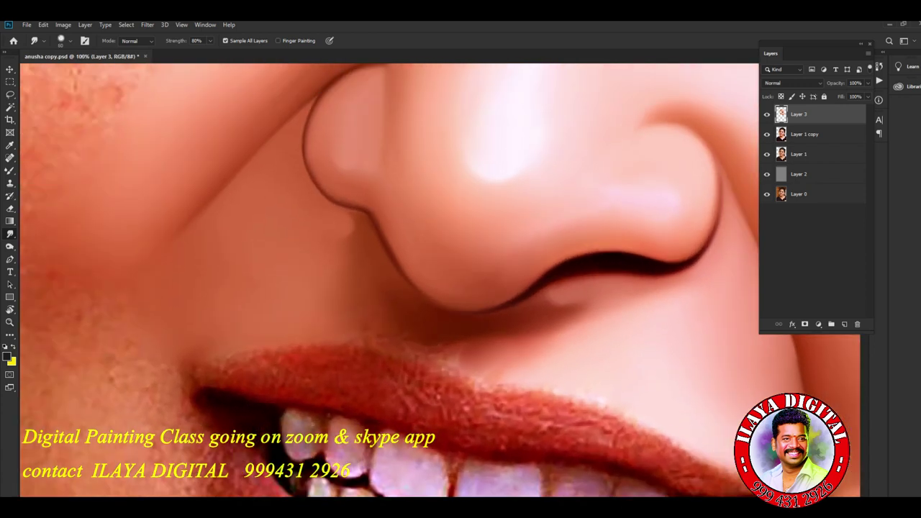
# - Touch up a small spot at the nose edge
pyautogui.moveTo(347, 232); pyautogui.dragTo(340, 222)
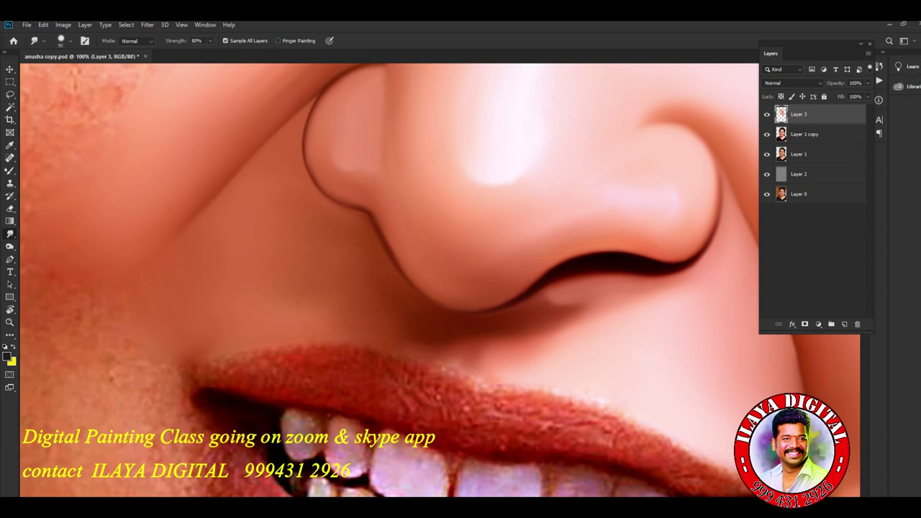
pyautogui.scroll(-3, 441, 280)
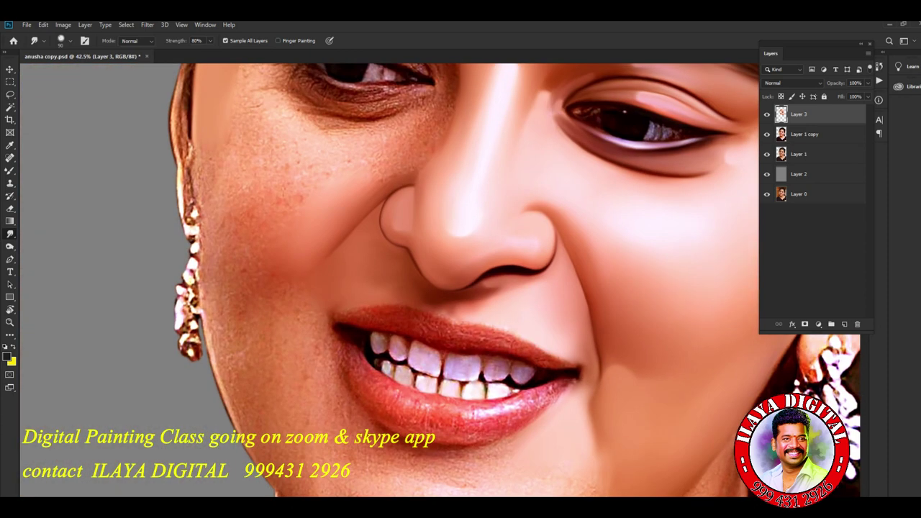
pyautogui.scroll(3, 461, 323)
pyautogui.scroll(3, 441, 280)
pyautogui.press('e')
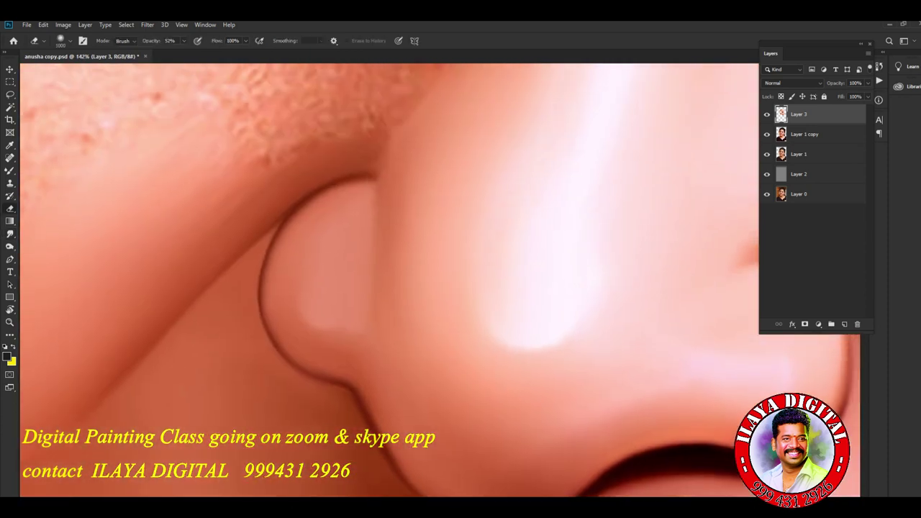
# - Hide Layer 3 to show the original photo and create a new empty Layer 4
pyautogui.click(766, 114)
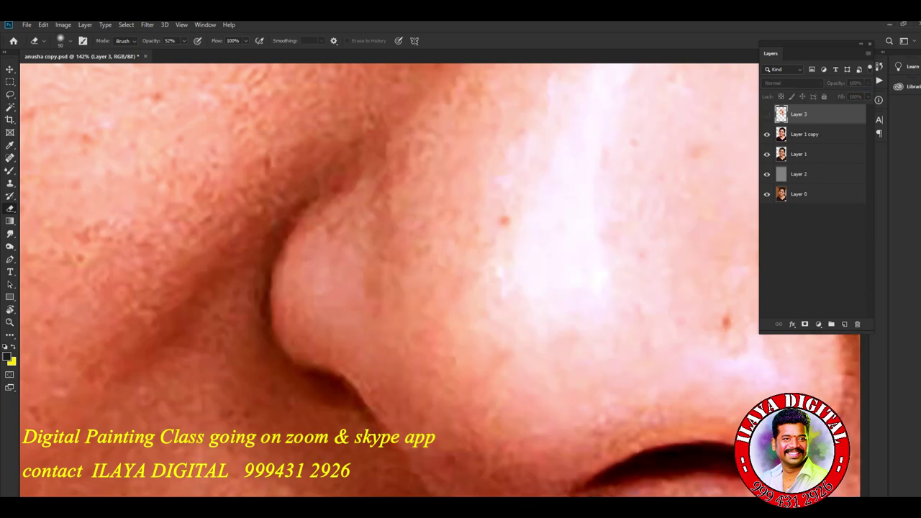
pyautogui.click(766, 113)
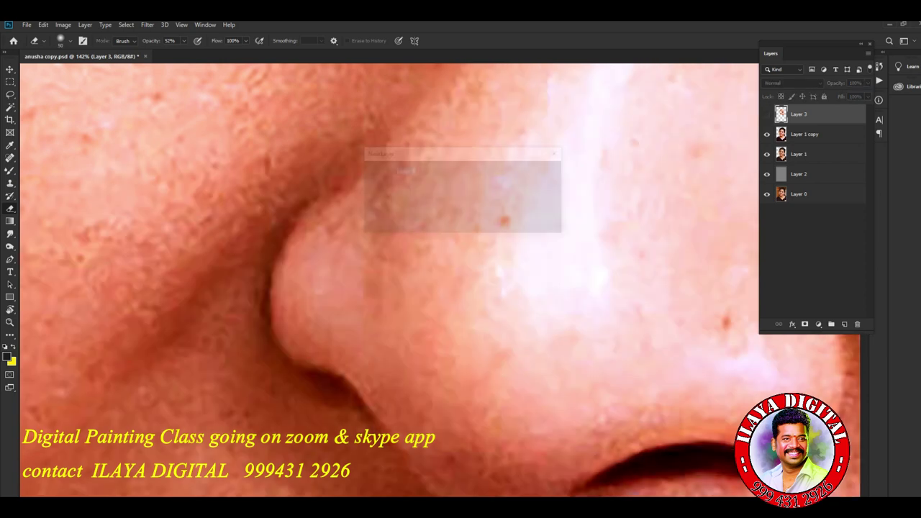
pyautogui.hotkey('ctrl', 'shift', 'n')
pyautogui.press('Return')
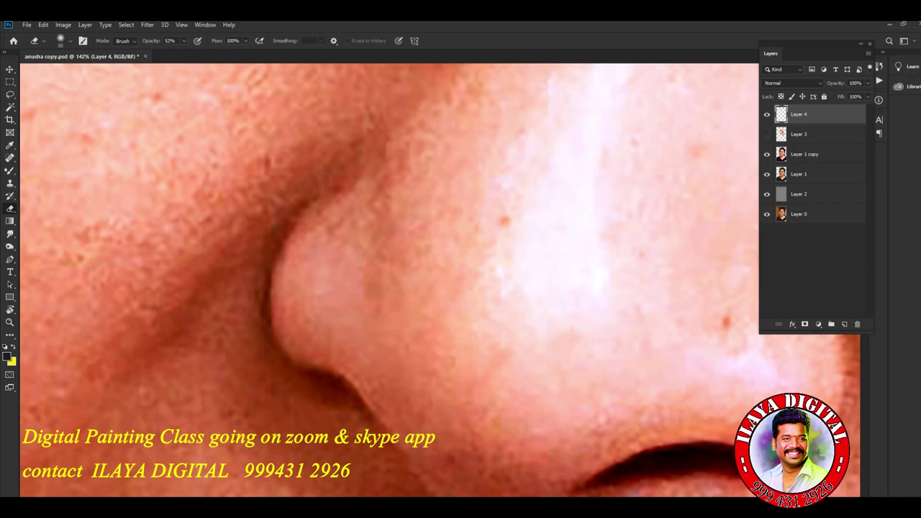
pyautogui.press('r')
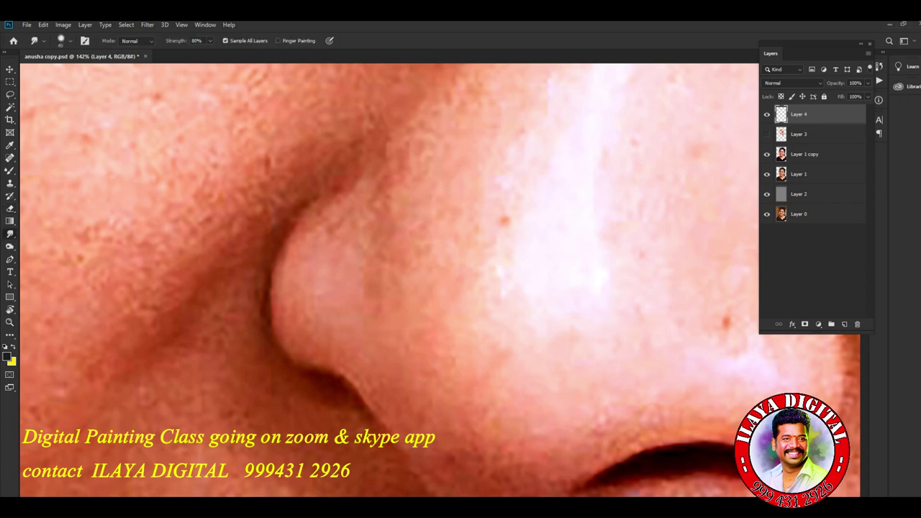
# - Smooth and darken the nose's left outline from top to bottom
pyautogui.moveTo(272, 308); pyautogui.dragTo(275, 249)
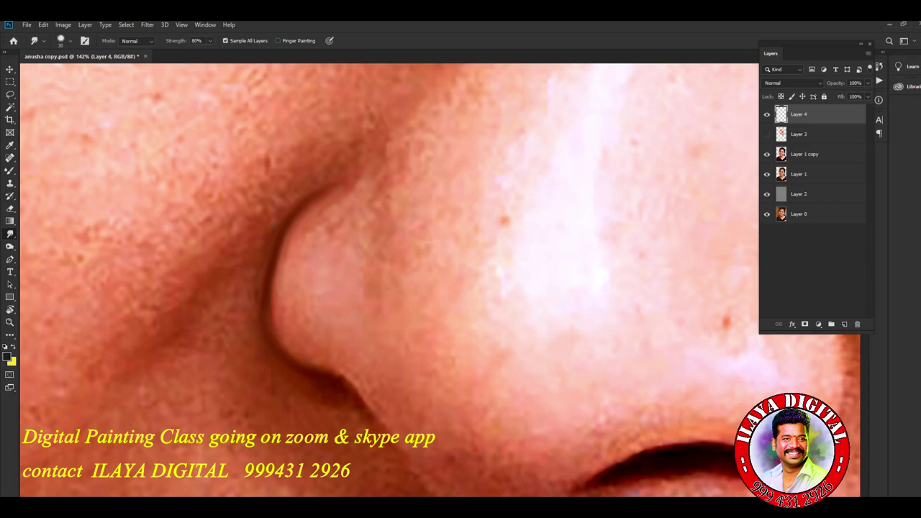
pyautogui.moveTo(275, 271); pyautogui.dragTo(274, 256)
pyautogui.moveTo(303, 363); pyautogui.dragTo(272, 313)
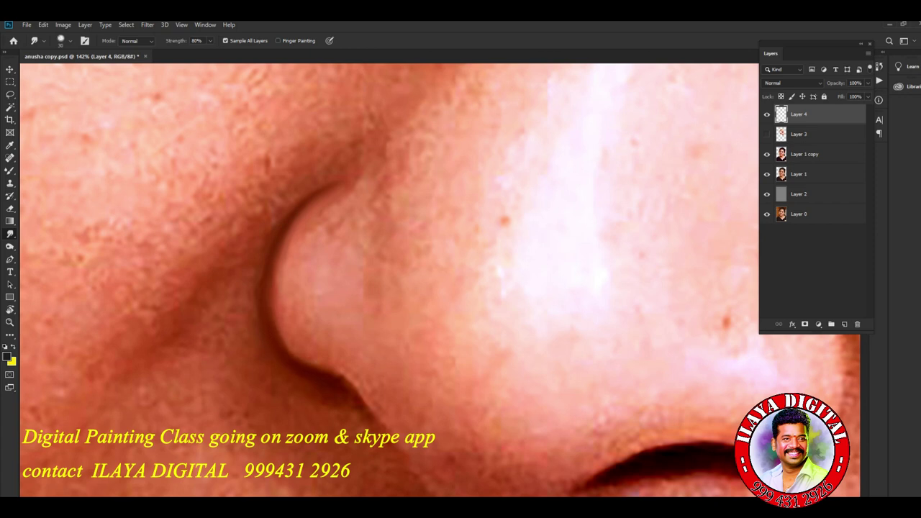
pyautogui.scroll(-5, 389, 281)
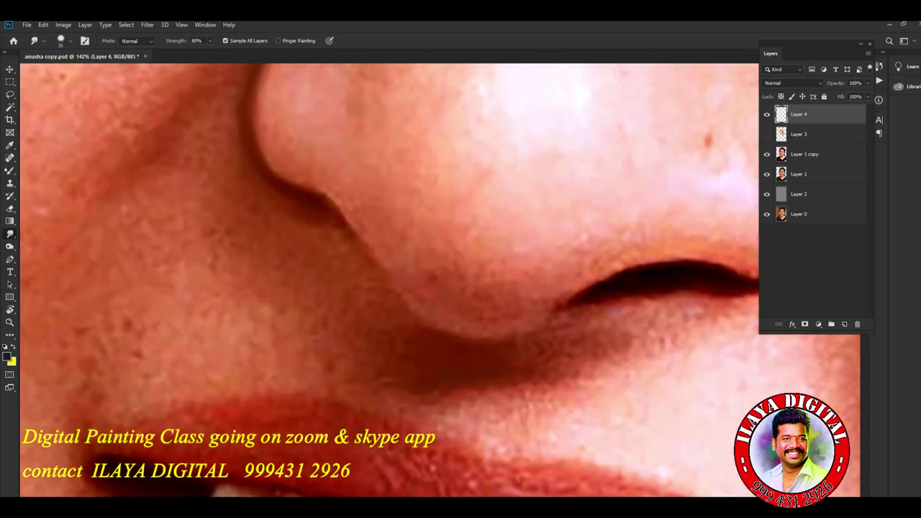
pyautogui.moveTo(327, 196); pyautogui.dragTo(378, 275)
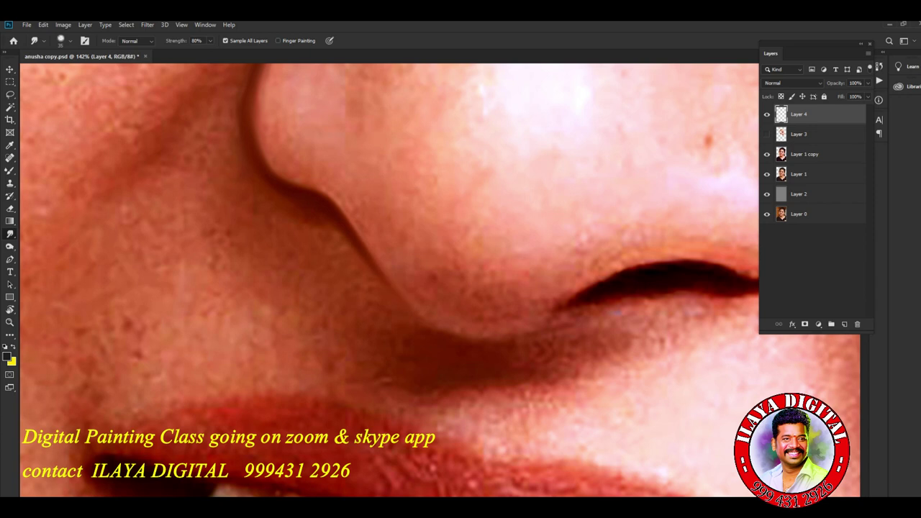
pyautogui.moveTo(329, 199); pyautogui.dragTo(367, 251)
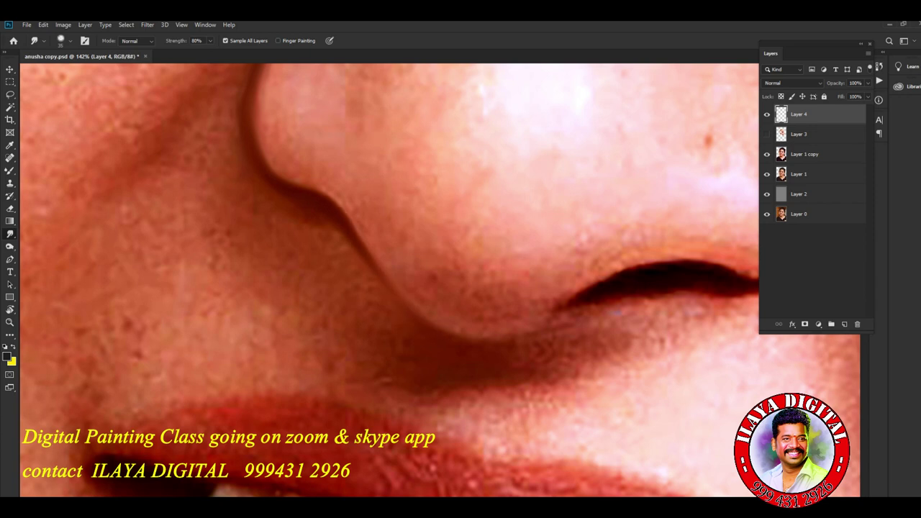
# - Extend the nostril line and blend the shadow and skin beneath the nostril into lighter tones
pyautogui.moveTo(546, 336)
pyautogui.mouseDown()
pyautogui.moveTo(567, 316)
pyautogui.moveTo(524, 338)
pyautogui.moveTo(516, 358)
pyautogui.mouseUp()
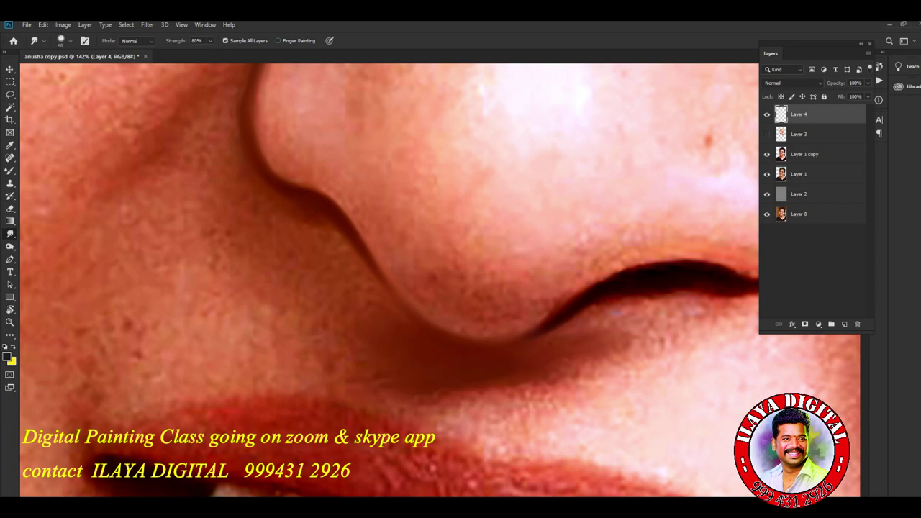
pyautogui.moveTo(583, 364); pyautogui.dragTo(586, 382)
pyautogui.moveTo(554, 416)
pyautogui.mouseDown()
pyautogui.moveTo(522, 395)
pyautogui.moveTo(441, 400)
pyautogui.mouseUp()
pyautogui.moveTo(598, 392); pyautogui.dragTo(537, 393)
pyautogui.moveTo(620, 321)
pyautogui.mouseDown()
pyautogui.moveTo(586, 333)
pyautogui.moveTo(581, 312)
pyautogui.mouseUp()
pyautogui.moveTo(681, 290); pyautogui.dragTo(745, 298)
pyautogui.moveTo(628, 348); pyautogui.dragTo(611, 328)
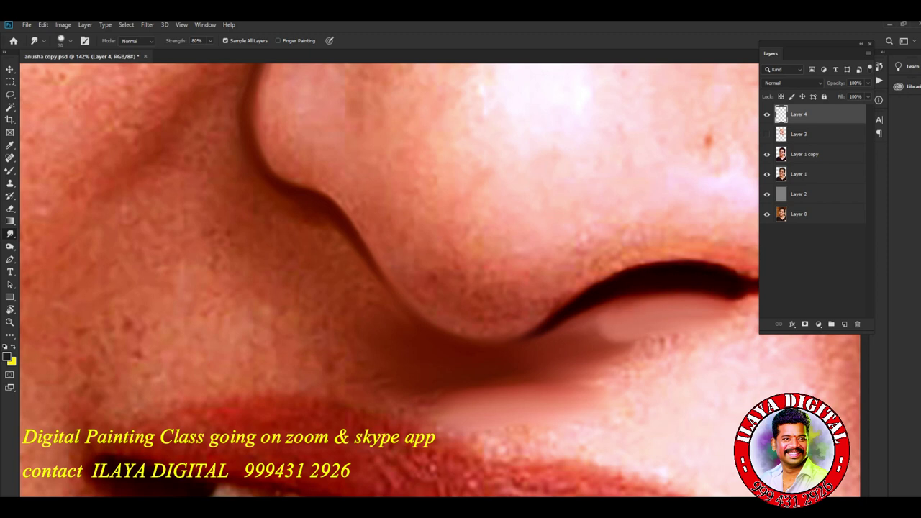
pyautogui.moveTo(633, 381); pyautogui.dragTo(598, 349)
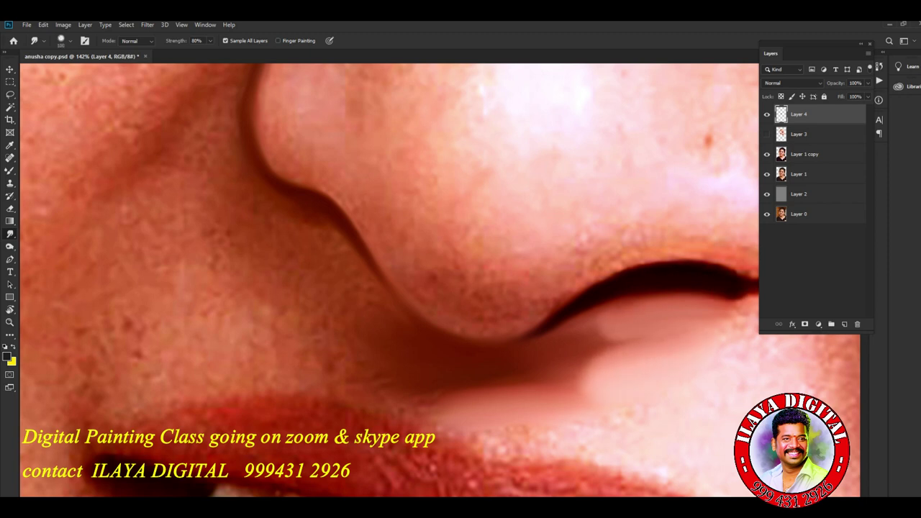
pyautogui.moveTo(583, 423)
pyautogui.mouseDown()
pyautogui.moveTo(525, 450)
pyautogui.moveTo(450, 417)
pyautogui.mouseUp()
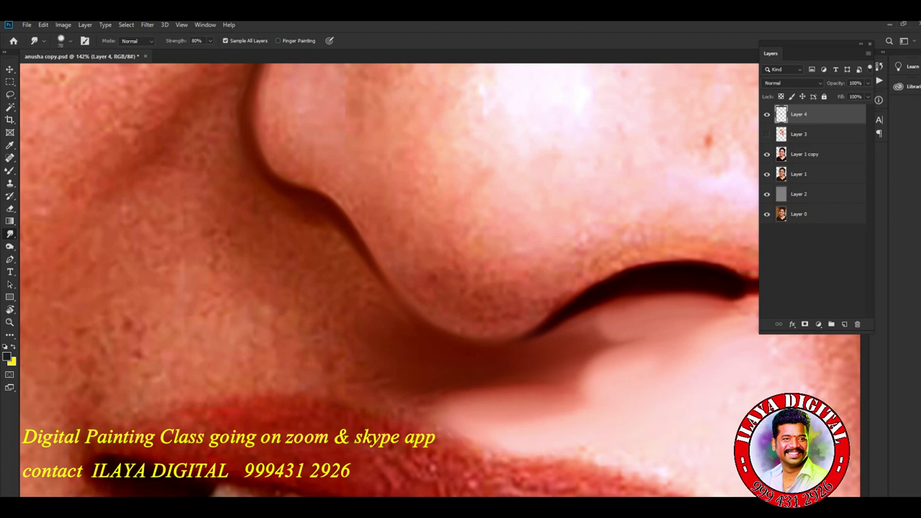
pyautogui.moveTo(590, 371); pyautogui.dragTo(584, 389)
pyautogui.scroll(5, 389, 281)
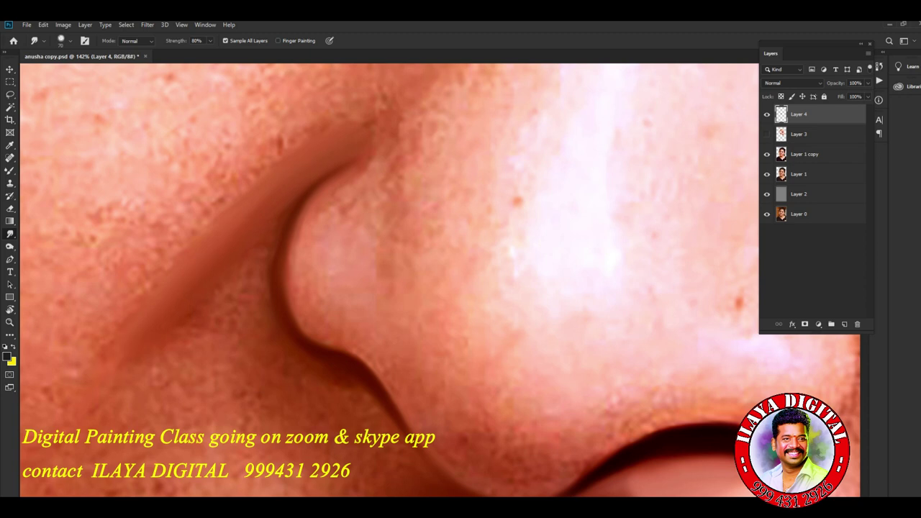
# - Soften and lighten the dark crease and textured patch left of the nostril
pyautogui.moveTo(188, 335); pyautogui.dragTo(282, 217)
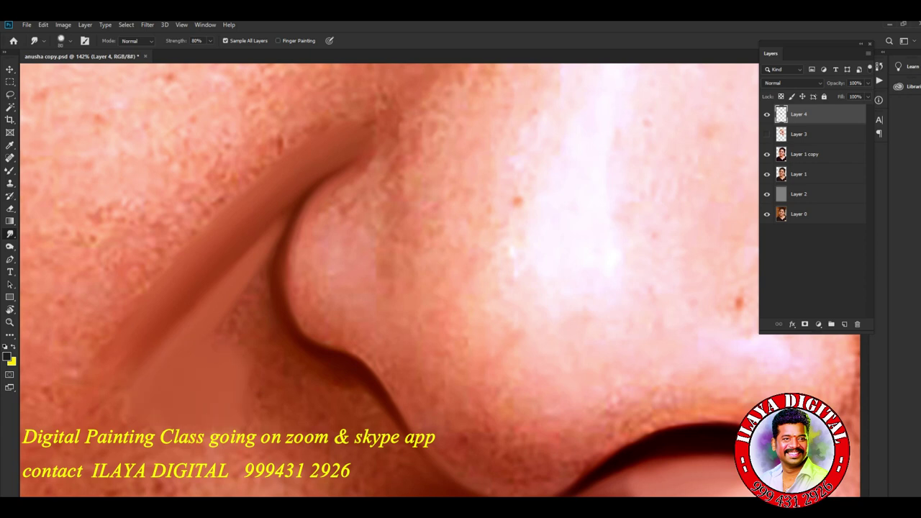
pyautogui.moveTo(187, 405); pyautogui.dragTo(257, 358)
pyautogui.moveTo(231, 324)
pyautogui.mouseDown()
pyautogui.moveTo(255, 324)
pyautogui.moveTo(245, 296)
pyautogui.moveTo(257, 239)
pyautogui.moveTo(295, 201)
pyautogui.mouseUp()
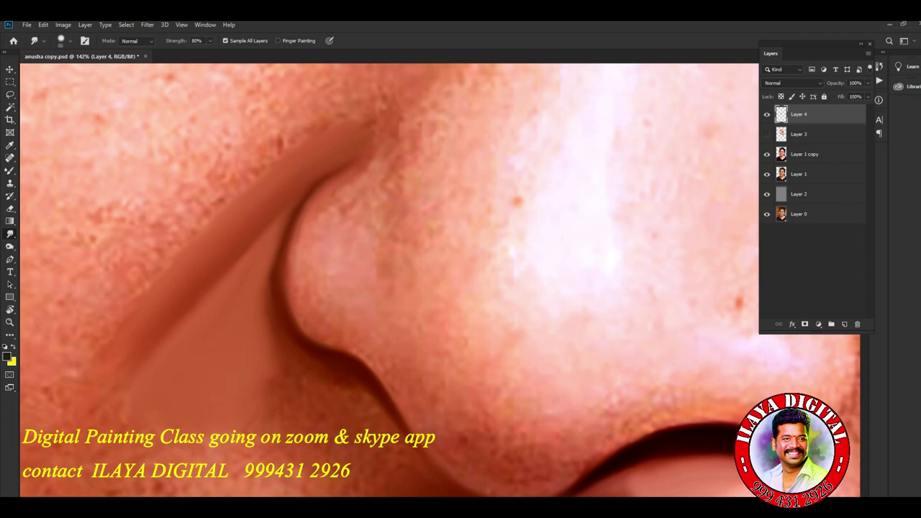
pyautogui.moveTo(263, 268); pyautogui.dragTo(287, 357)
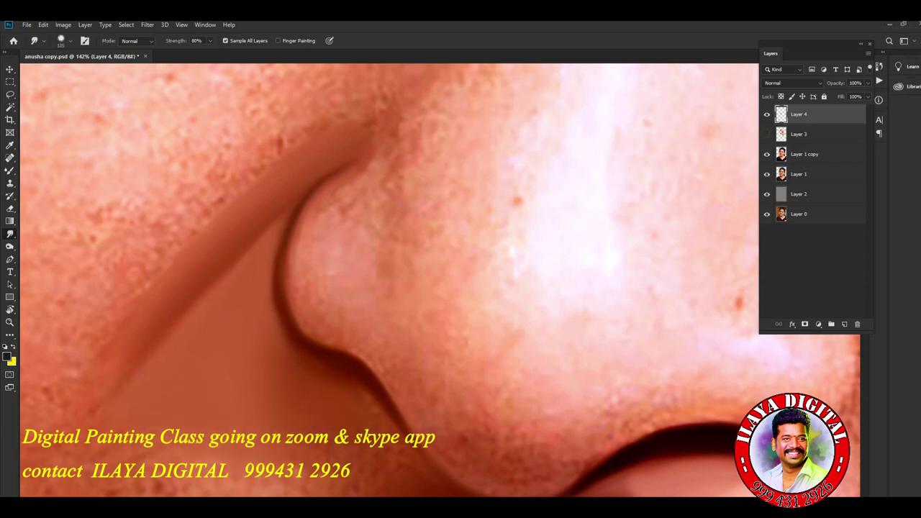
pyautogui.scroll(-4, 432, 288)
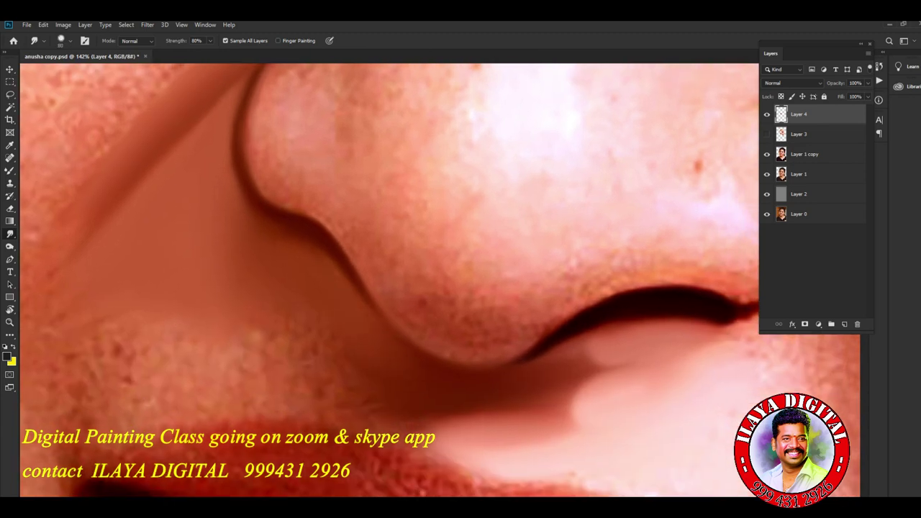
# - Smudge the speckled skin below the nose and above the upper lip smooth
pyautogui.moveTo(208, 405)
pyautogui.mouseDown()
pyautogui.moveTo(141, 401)
pyautogui.moveTo(127, 380)
pyautogui.mouseUp()
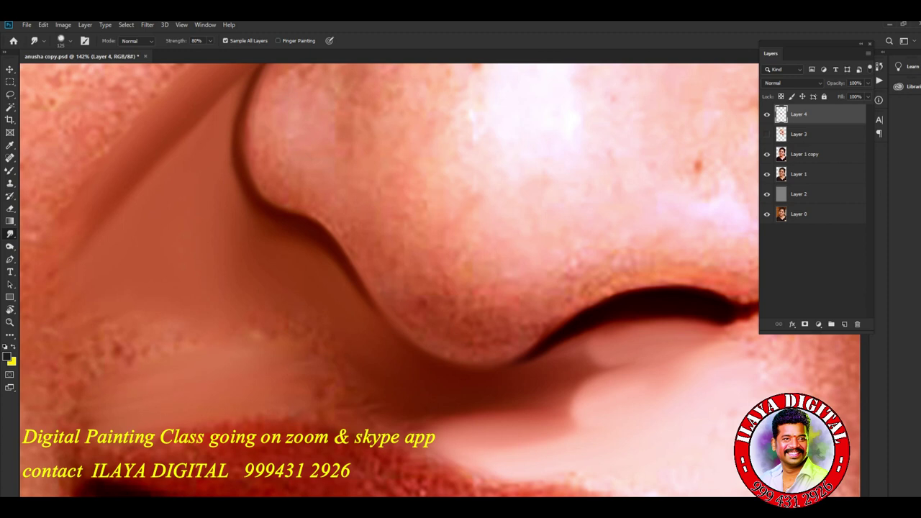
pyautogui.moveTo(317, 392); pyautogui.dragTo(273, 374)
pyautogui.moveTo(353, 414); pyautogui.dragTo(295, 382)
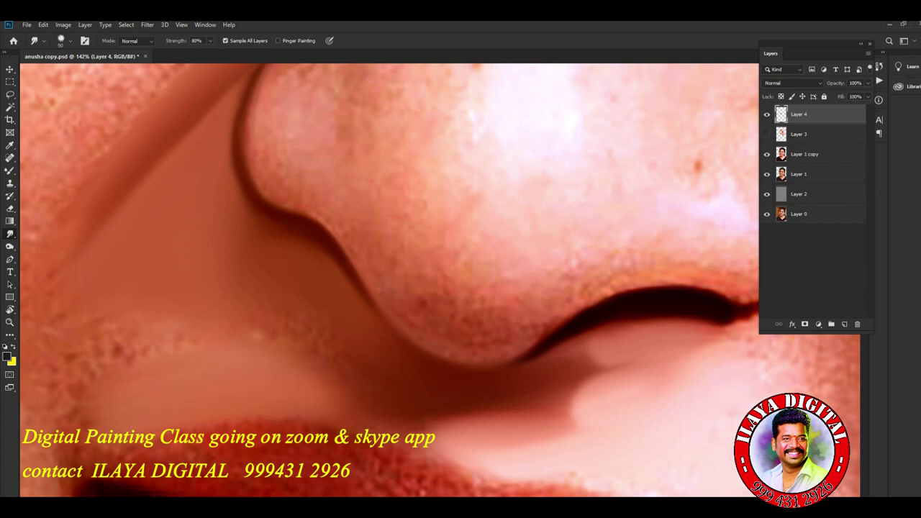
pyautogui.moveTo(112, 338); pyautogui.dragTo(72, 357)
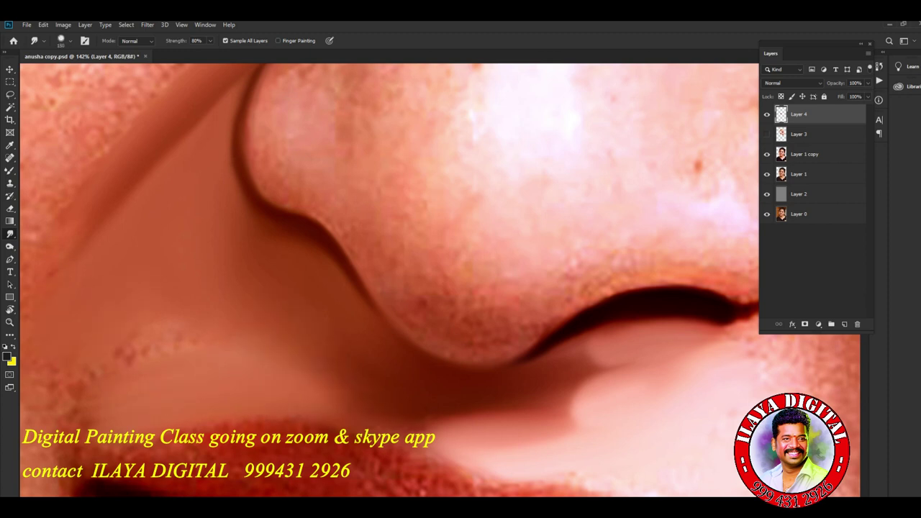
pyautogui.moveTo(100, 388); pyautogui.dragTo(65, 406)
pyautogui.moveTo(190, 345); pyautogui.dragTo(144, 331)
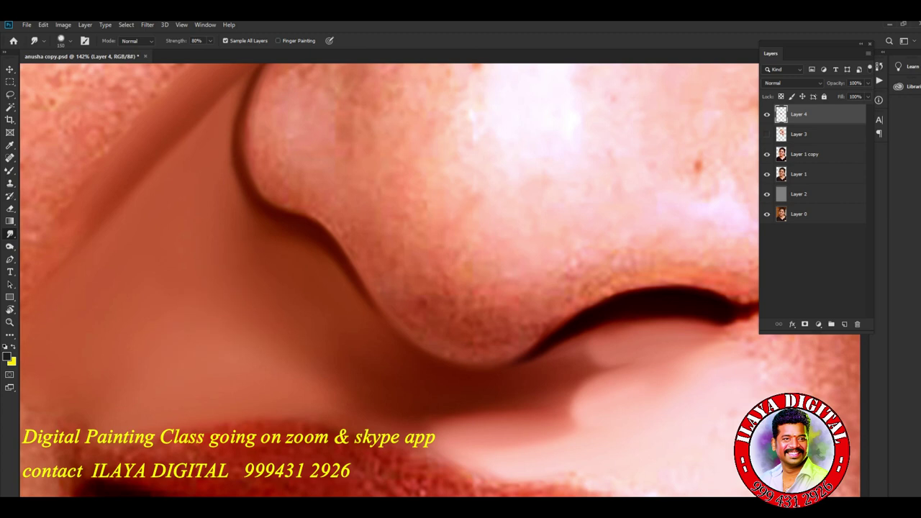
pyautogui.moveTo(321, 396); pyautogui.dragTo(335, 389)
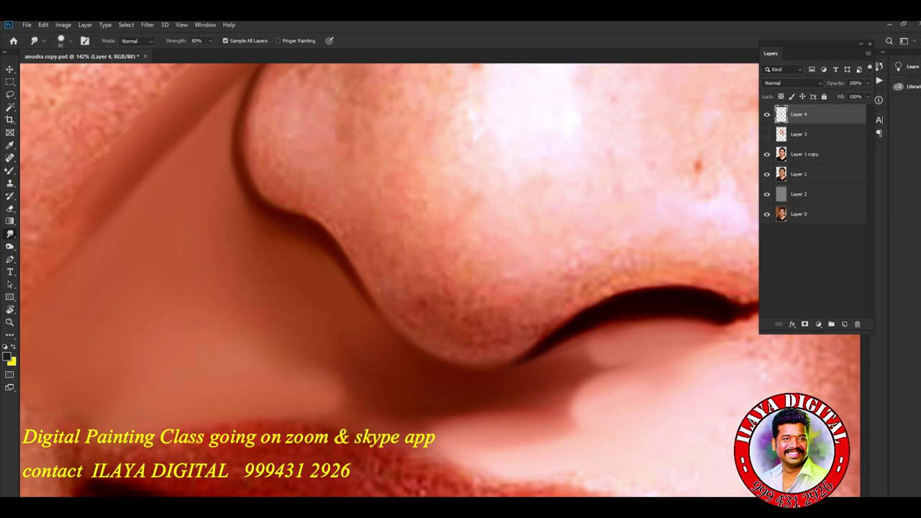
pyautogui.moveTo(432, 443); pyautogui.dragTo(467, 425)
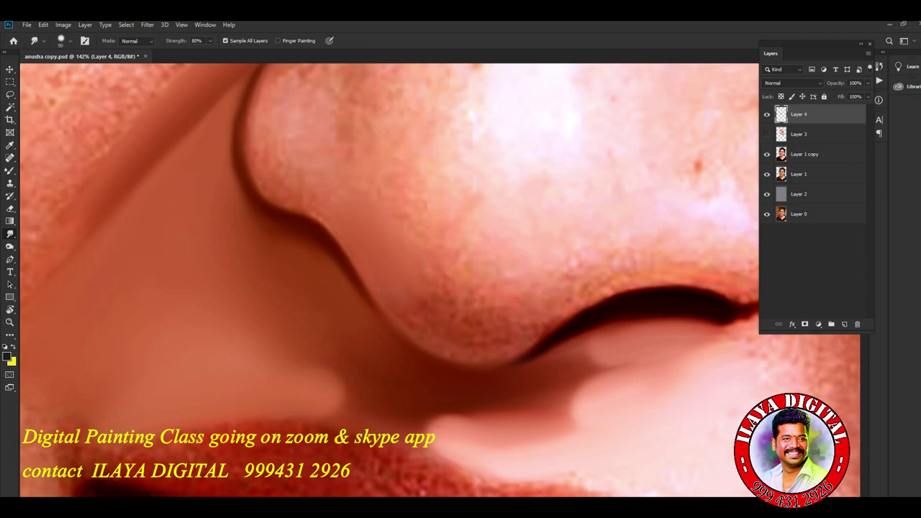
# - Smooth the speckled texture on the nose tip and the skin above the nostril line
pyautogui.moveTo(410, 313); pyautogui.dragTo(441, 297)
pyautogui.moveTo(493, 327); pyautogui.dragTo(524, 302)
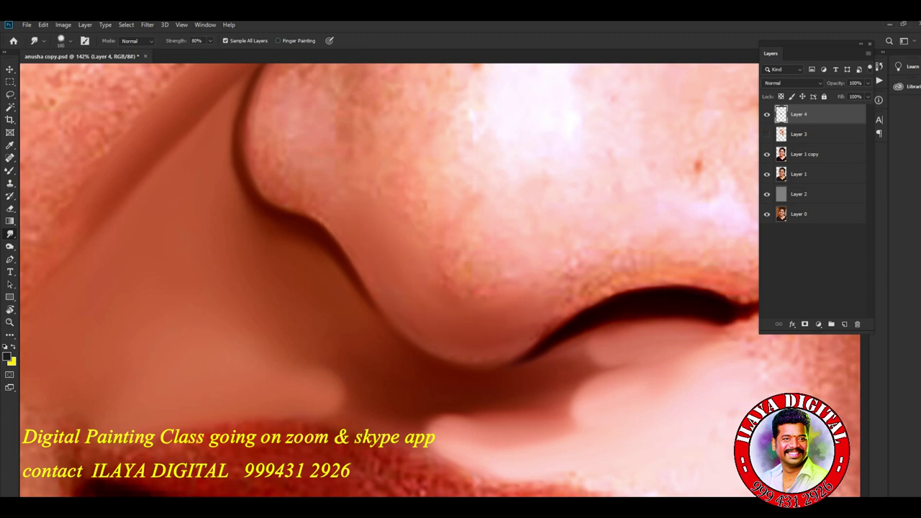
pyautogui.moveTo(461, 287); pyautogui.dragTo(515, 272)
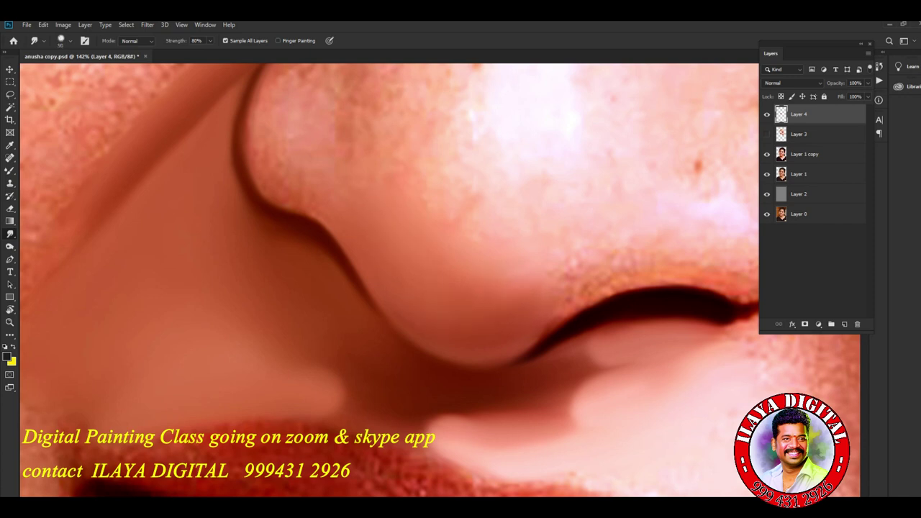
pyautogui.moveTo(563, 285); pyautogui.dragTo(577, 296)
pyautogui.moveTo(518, 284)
pyautogui.mouseDown()
pyautogui.moveTo(576, 263)
pyautogui.moveTo(619, 267)
pyautogui.moveTo(666, 248)
pyautogui.mouseUp()
pyautogui.moveTo(676, 286); pyautogui.dragTo(608, 294)
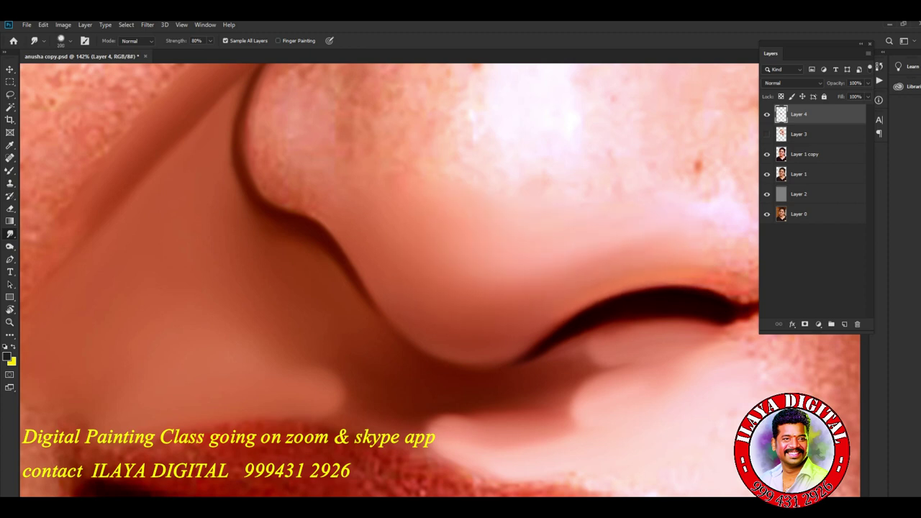
pyautogui.scroll(5, 388, 281)
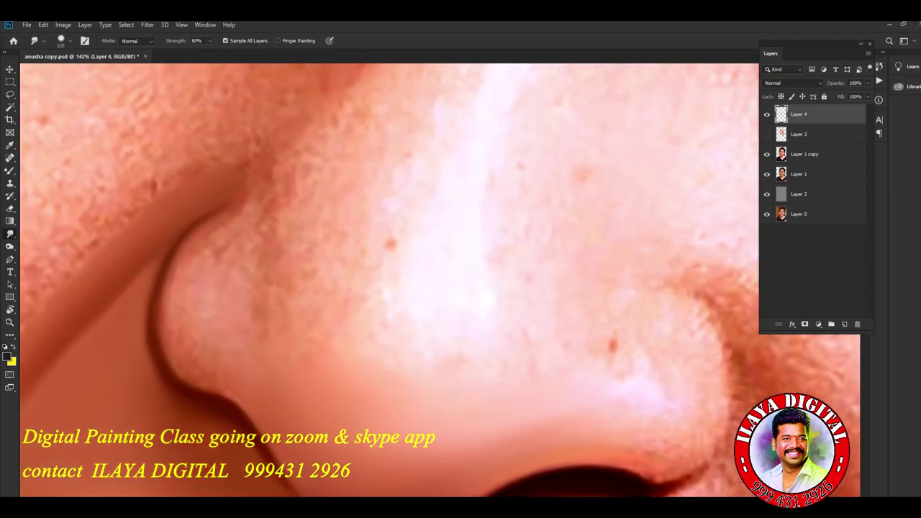
# - Smudge the nose's left side, rounded tip, tip highlight and lower rim into smooth skin
pyautogui.moveTo(288, 205)
pyautogui.mouseDown()
pyautogui.moveTo(311, 163)
pyautogui.moveTo(277, 189)
pyautogui.moveTo(279, 255)
pyautogui.mouseUp()
pyautogui.moveTo(375, 112); pyautogui.dragTo(389, 245)
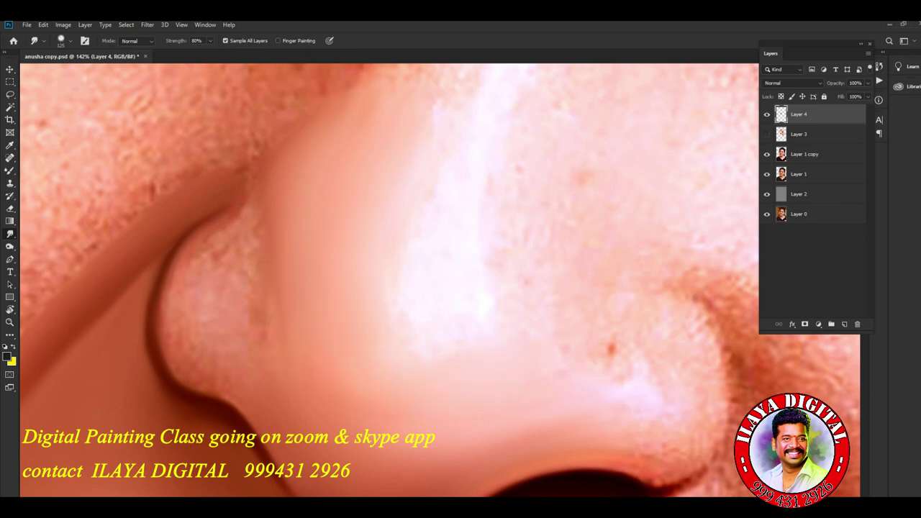
pyautogui.moveTo(708, 323); pyautogui.dragTo(721, 368)
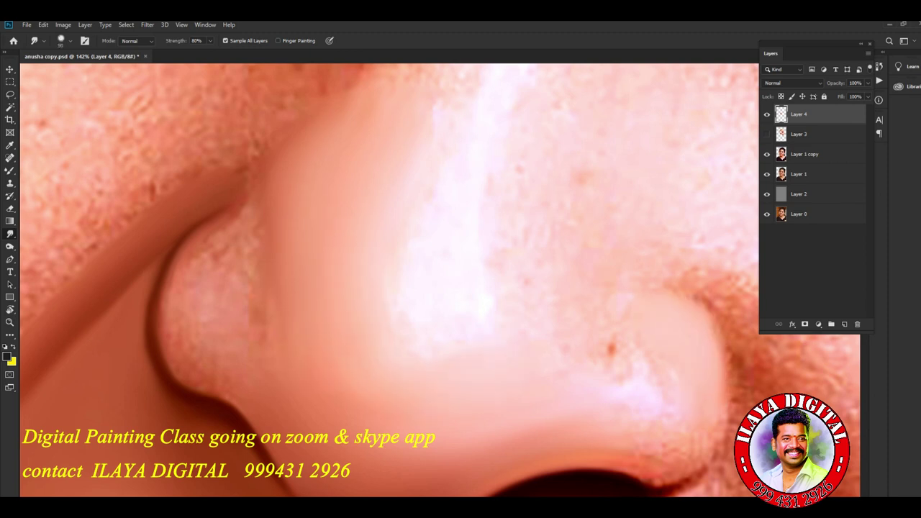
pyautogui.moveTo(610, 346); pyautogui.dragTo(626, 392)
pyautogui.moveTo(623, 452)
pyautogui.mouseDown()
pyautogui.moveTo(671, 454)
pyautogui.moveTo(707, 422)
pyautogui.moveTo(712, 378)
pyautogui.moveTo(695, 313)
pyautogui.moveTo(720, 368)
pyautogui.moveTo(705, 412)
pyautogui.mouseUp()
pyautogui.moveTo(695, 446)
pyautogui.mouseDown()
pyautogui.moveTo(702, 385)
pyautogui.moveTo(669, 457)
pyautogui.moveTo(692, 456)
pyautogui.mouseUp()
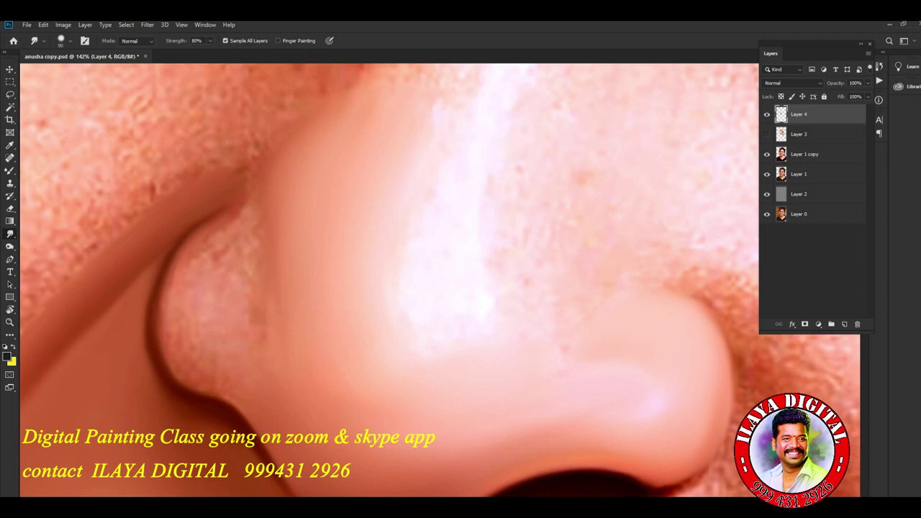
pyautogui.moveTo(663, 398); pyautogui.dragTo(651, 404)
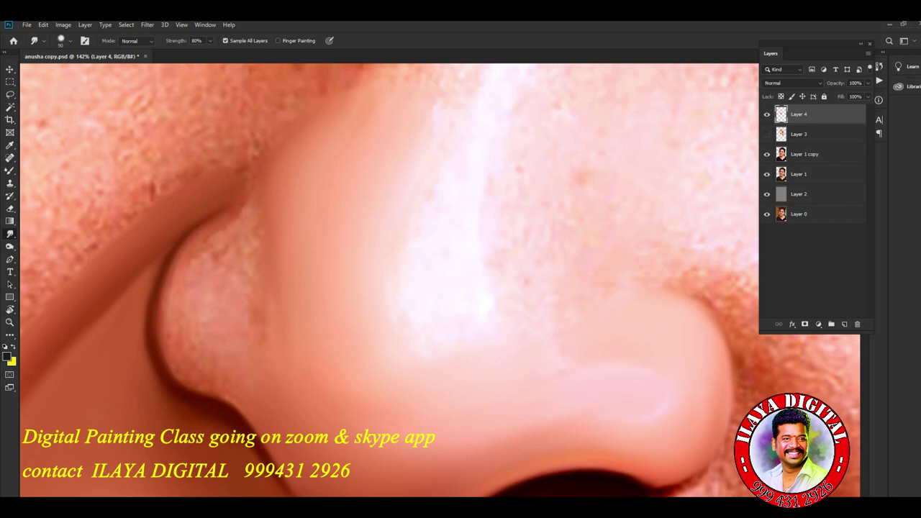
pyautogui.moveTo(645, 282)
pyautogui.mouseDown()
pyautogui.moveTo(696, 270)
pyautogui.moveTo(662, 272)
pyautogui.mouseUp()
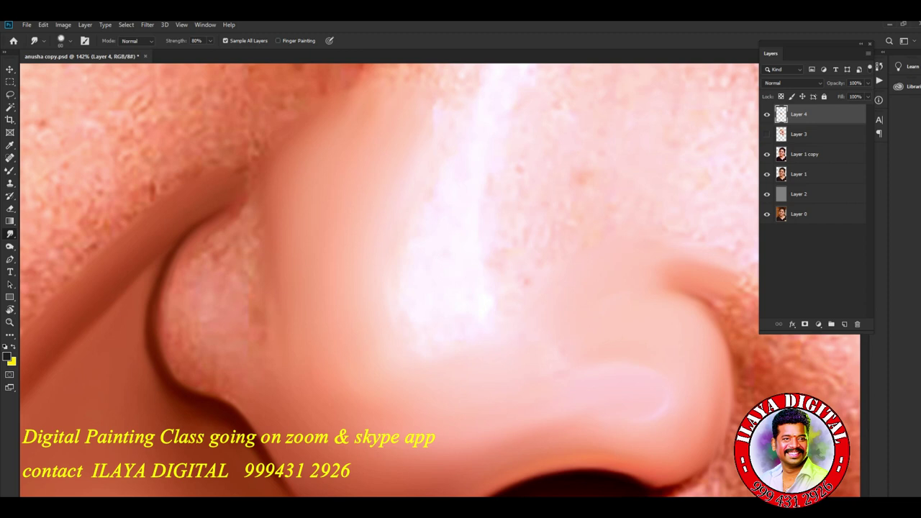
pyautogui.scroll(3, 108, 317)
# - Zoom in to about 276% and blend the nostril wing's mottled texture into a soft pale highlight
pyautogui.press('r')
pyautogui.moveTo(503, 216); pyautogui.dragTo(489, 277)
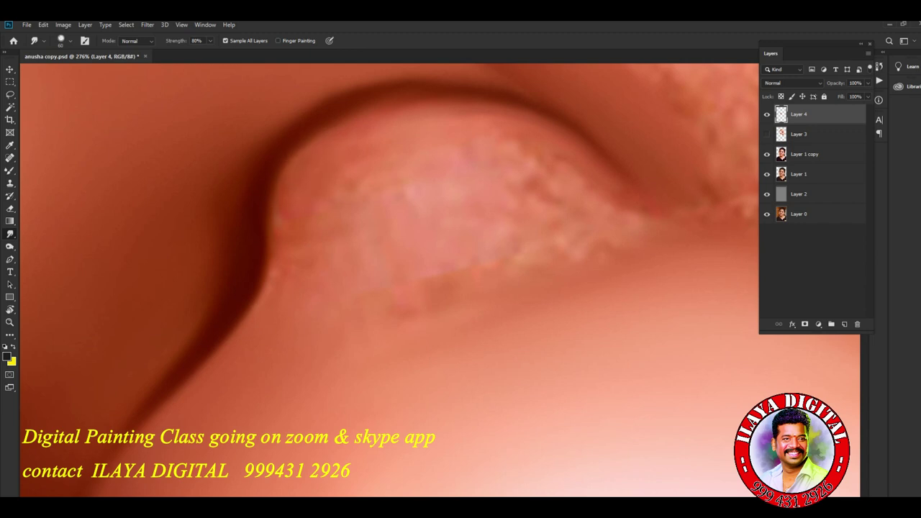
pyautogui.moveTo(547, 162); pyautogui.dragTo(644, 227)
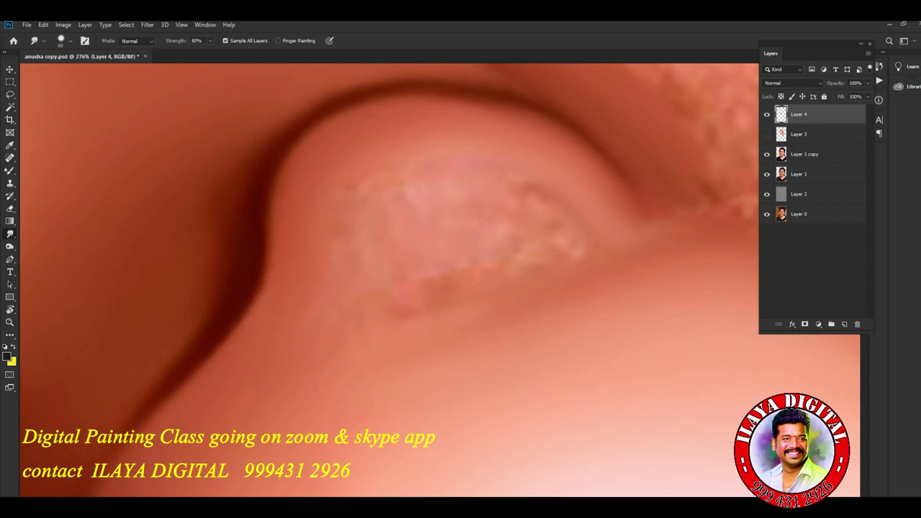
pyautogui.moveTo(471, 111); pyautogui.dragTo(520, 99)
pyautogui.moveTo(601, 153); pyautogui.dragTo(618, 184)
pyautogui.moveTo(579, 253); pyautogui.dragTo(451, 284)
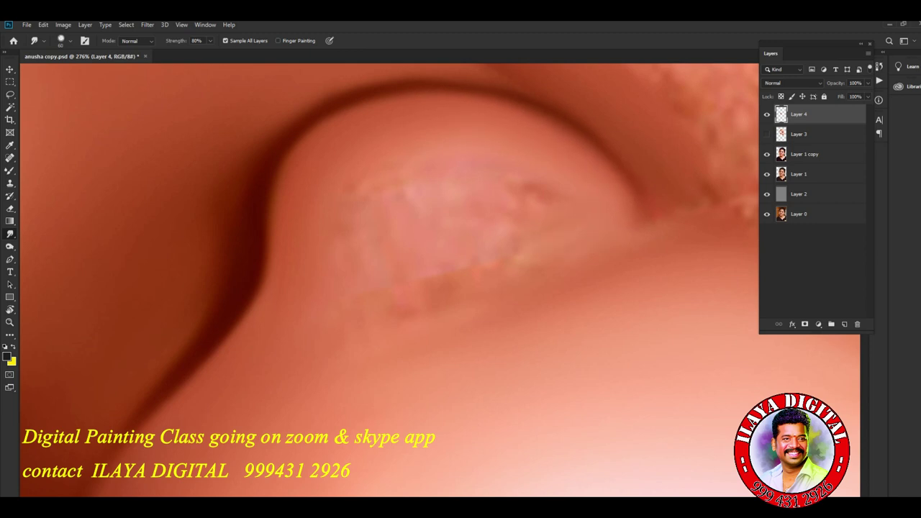
pyautogui.moveTo(535, 188); pyautogui.dragTo(522, 190)
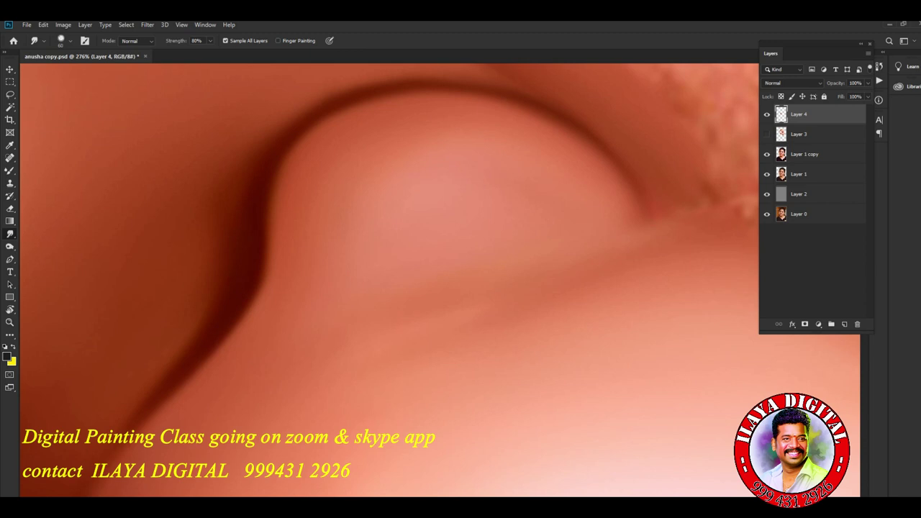
pyautogui.moveTo(374, 173); pyautogui.dragTo(360, 209)
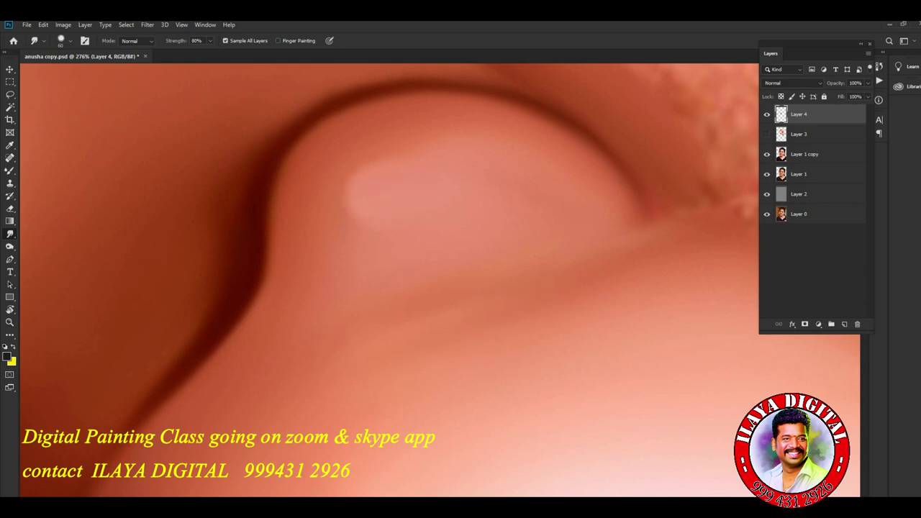
pyautogui.scroll(-3, 389, 280)
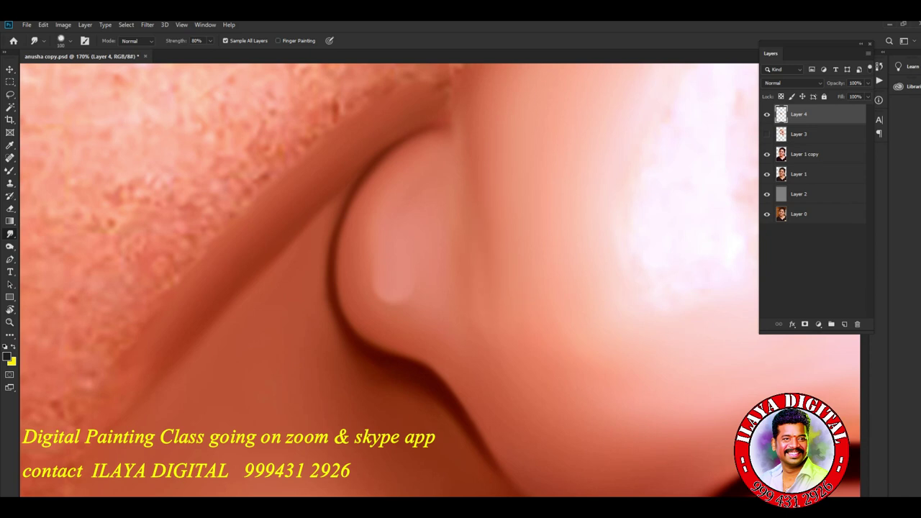
# - Smooth the cheek fold toward the right mouth corner and deepen the nose-wing crease
pyautogui.scroll(-2, 441, 280)
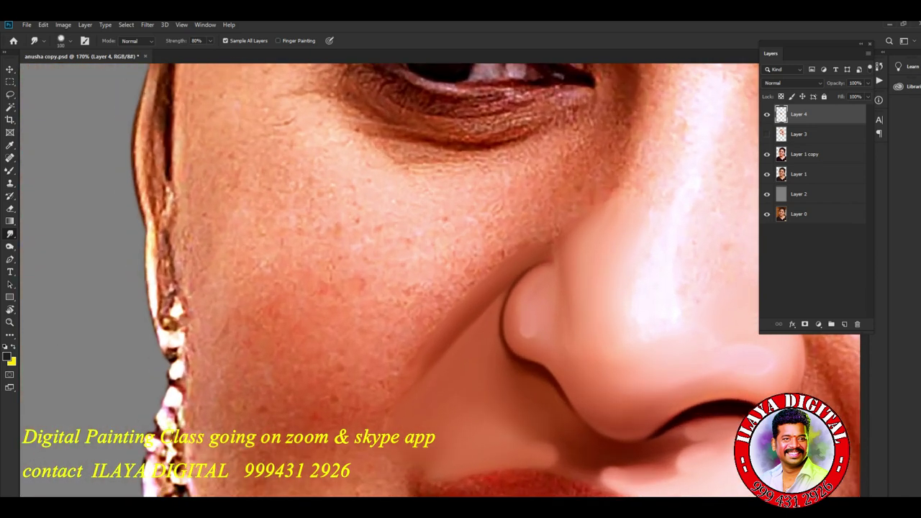
pyautogui.scroll(-2, 440, 281)
pyautogui.scroll(-2, 440, 280)
pyautogui.scroll(-2, 440, 281)
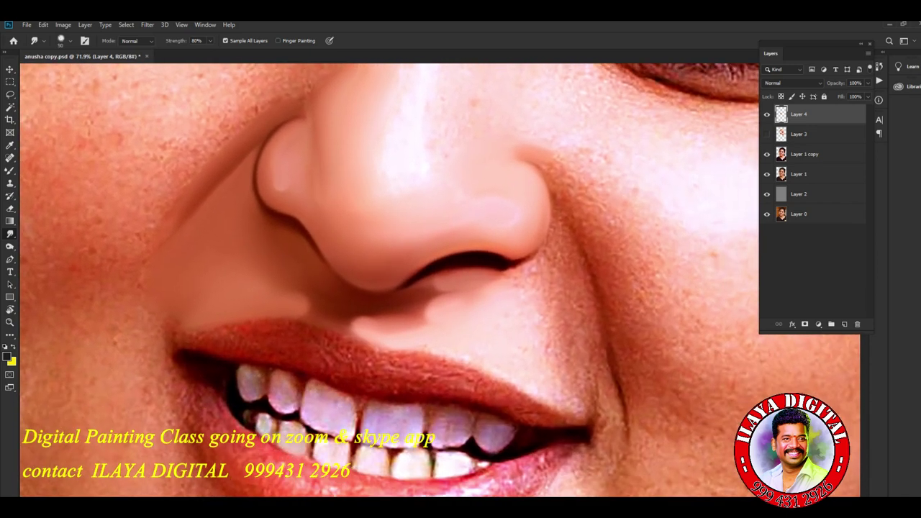
pyautogui.moveTo(597, 383)
pyautogui.mouseDown()
pyautogui.moveTo(609, 433)
pyautogui.moveTo(628, 436)
pyautogui.mouseUp()
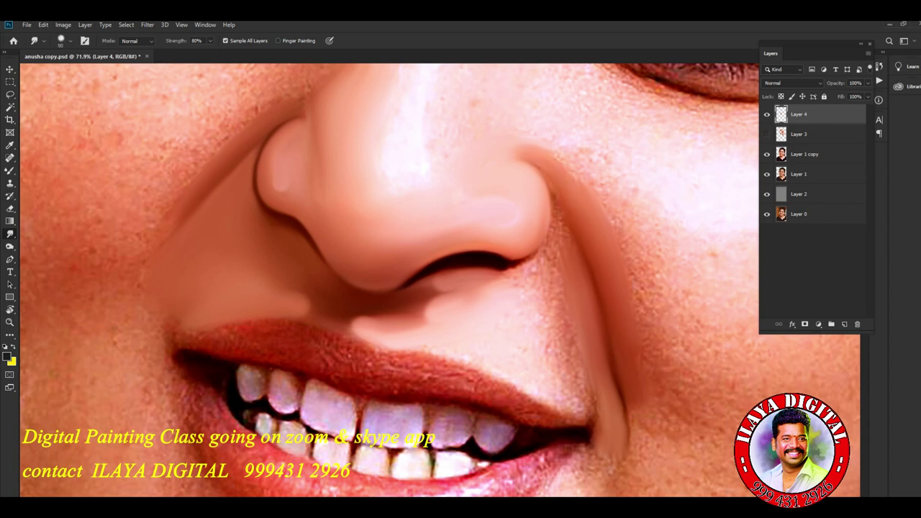
pyautogui.moveTo(524, 161); pyautogui.dragTo(503, 150)
# - At 94.9% zoom, darken the nostril line and right nose edge, and smooth the lip corner
pyautogui.scroll(1, 547, 327)
pyautogui.scroll(1, 547, 328)
pyautogui.scroll(1, 547, 327)
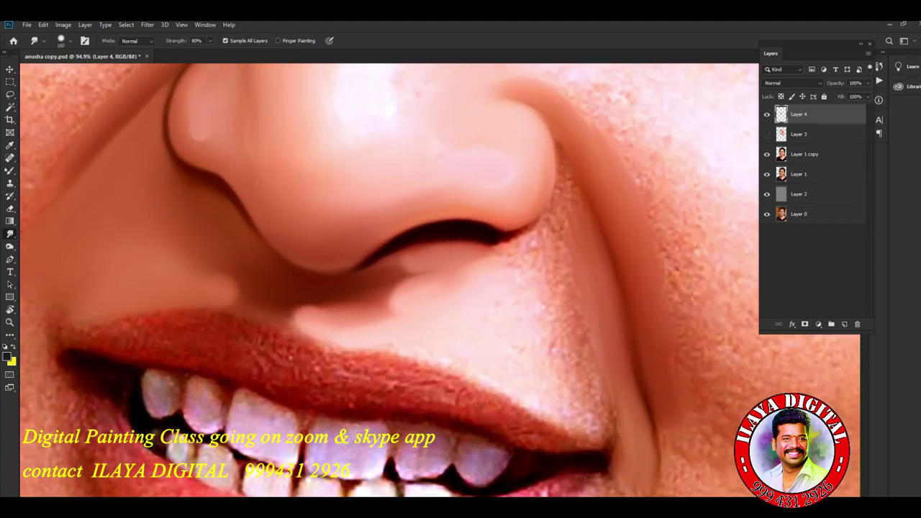
pyautogui.moveTo(515, 240)
pyautogui.mouseDown()
pyautogui.moveTo(497, 249)
pyautogui.moveTo(508, 229)
pyautogui.moveTo(529, 230)
pyautogui.moveTo(541, 216)
pyautogui.moveTo(555, 165)
pyautogui.moveTo(557, 175)
pyautogui.mouseUp()
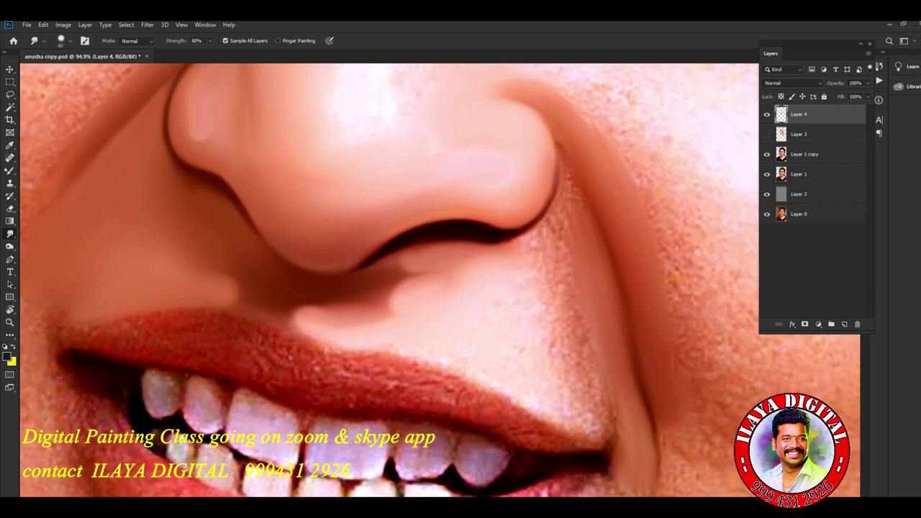
pyautogui.moveTo(552, 193)
pyautogui.mouseDown()
pyautogui.moveTo(557, 151)
pyautogui.moveTo(540, 115)
pyautogui.mouseUp()
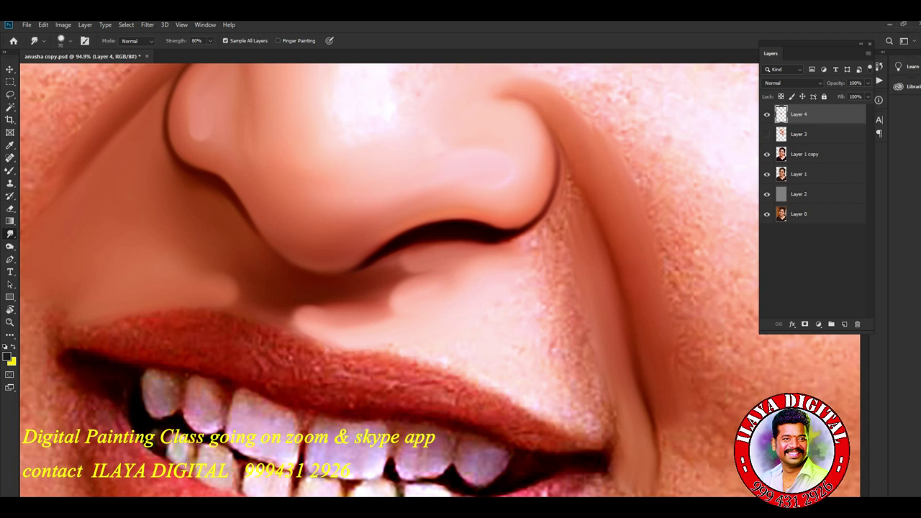
pyautogui.moveTo(495, 228); pyautogui.dragTo(553, 220)
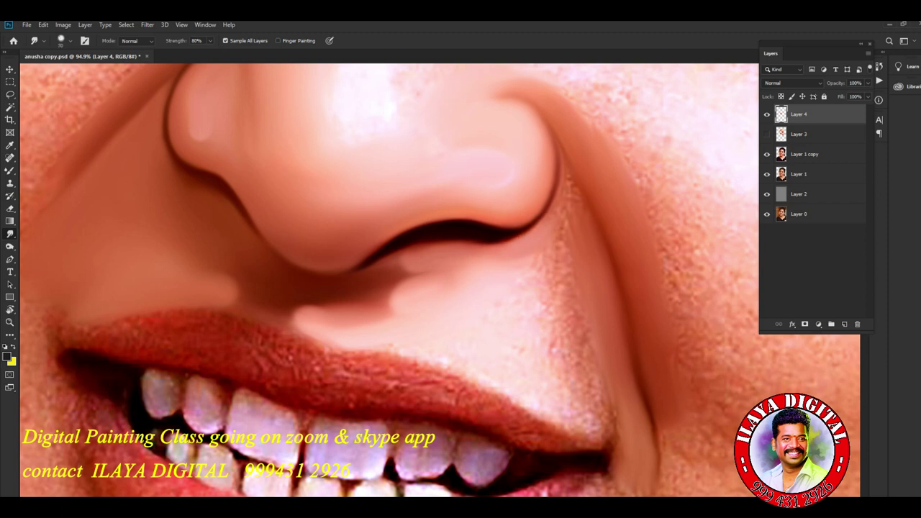
pyautogui.moveTo(541, 408); pyautogui.dragTo(608, 429)
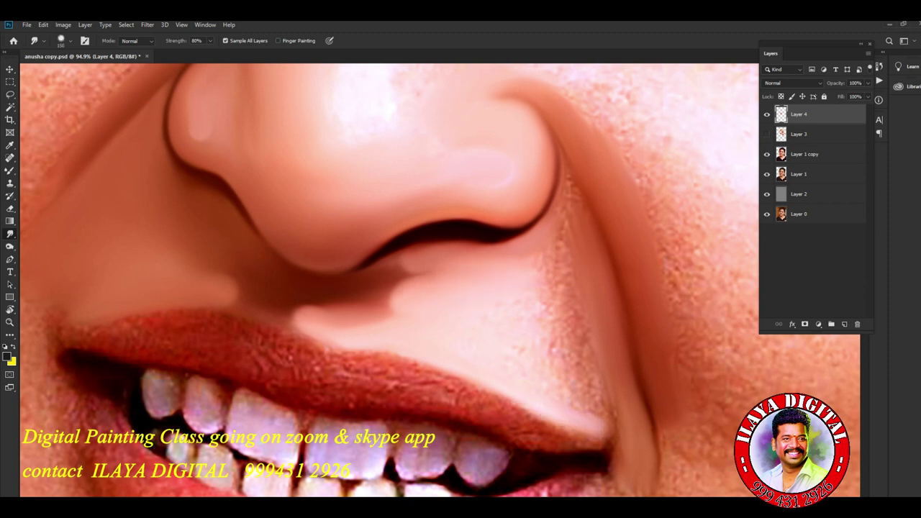
# - Smooth and blend the cheek fold from under the nose down beside the lip corner
pyautogui.moveTo(461, 278)
pyautogui.mouseDown()
pyautogui.moveTo(439, 259)
pyautogui.moveTo(420, 267)
pyautogui.mouseUp()
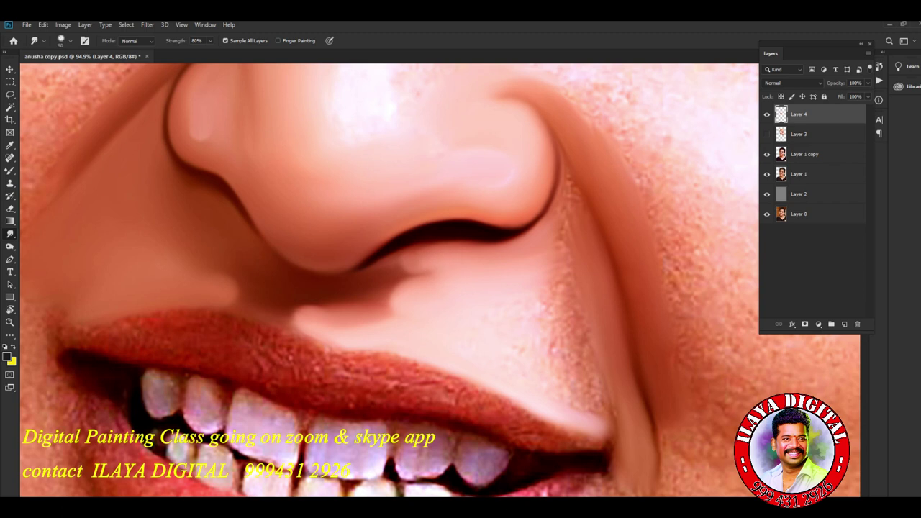
pyautogui.moveTo(551, 267); pyautogui.dragTo(569, 331)
pyautogui.moveTo(550, 295); pyautogui.dragTo(561, 392)
pyautogui.moveTo(556, 321); pyautogui.dragTo(583, 403)
pyautogui.moveTo(576, 363); pyautogui.dragTo(604, 410)
pyautogui.moveTo(579, 382); pyautogui.dragTo(615, 432)
pyautogui.moveTo(551, 305); pyautogui.dragTo(608, 417)
pyautogui.moveTo(579, 380)
pyautogui.mouseDown()
pyautogui.moveTo(604, 394)
pyautogui.moveTo(582, 405)
pyautogui.mouseUp()
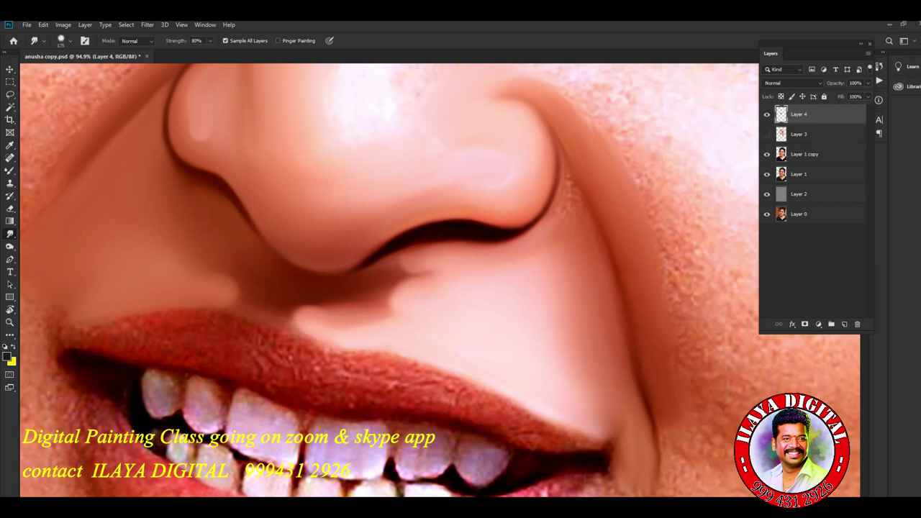
pyautogui.moveTo(539, 267); pyautogui.dragTo(544, 306)
pyautogui.moveTo(572, 335); pyautogui.dragTo(577, 359)
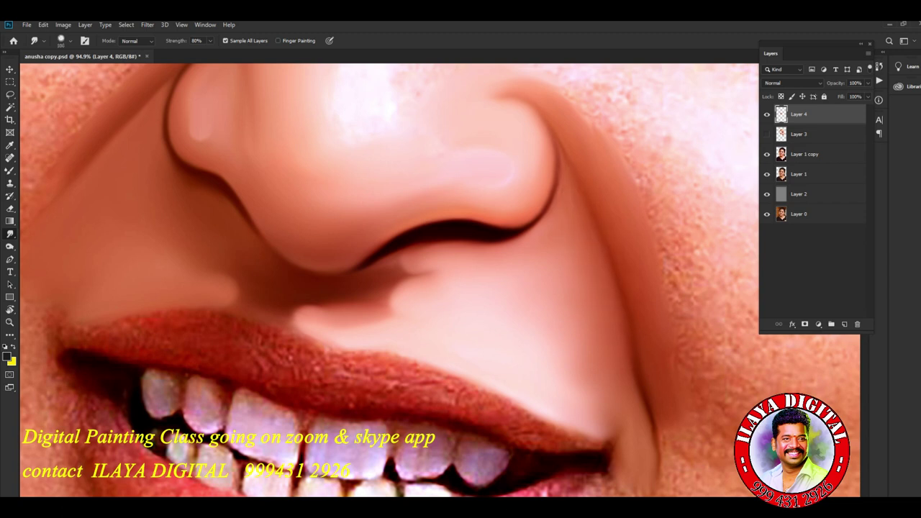
pyautogui.scroll(-3, 547, 339)
# - Show Layer 3 again and toggle Layer 4 on and off to compare the nose smoothing
pyautogui.click(766, 134)
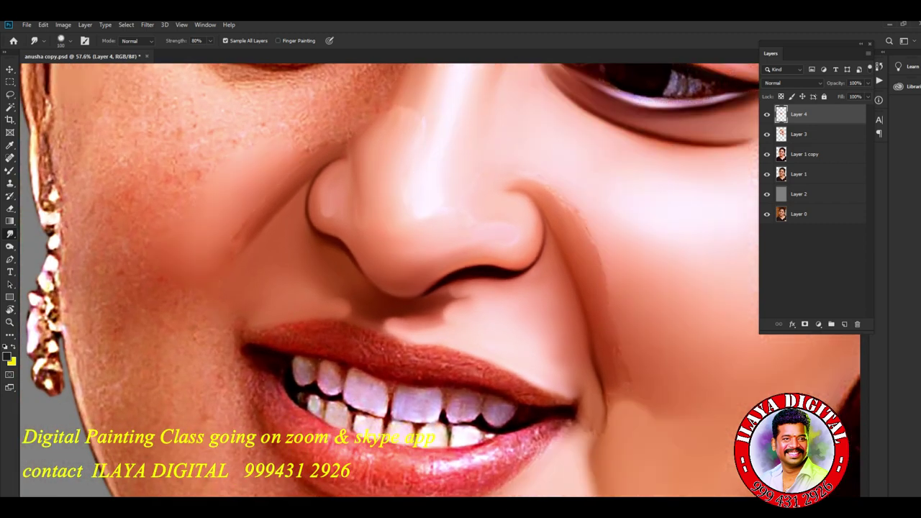
pyautogui.click(767, 114)
pyautogui.click(766, 114)
pyautogui.scroll(-1, 648, 223)
pyautogui.click(767, 114)
pyautogui.click(767, 114)
pyautogui.click(767, 114)
pyautogui.scroll(-2, 655, 188)
pyautogui.click(766, 114)
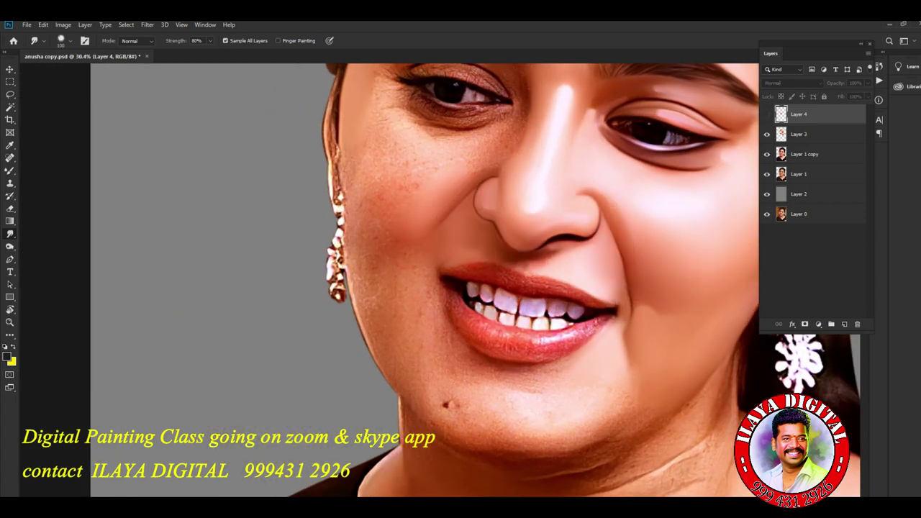
pyautogui.click(767, 114)
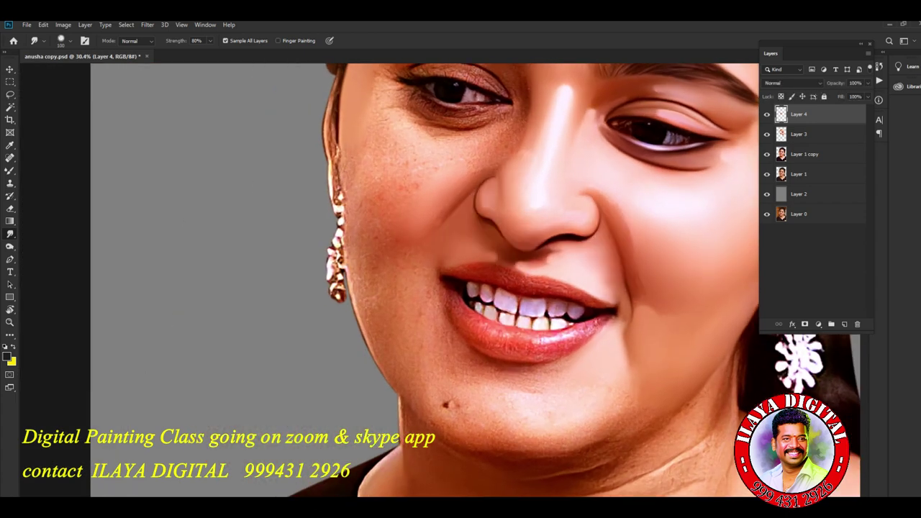
pyautogui.scroll(5, 684, 203)
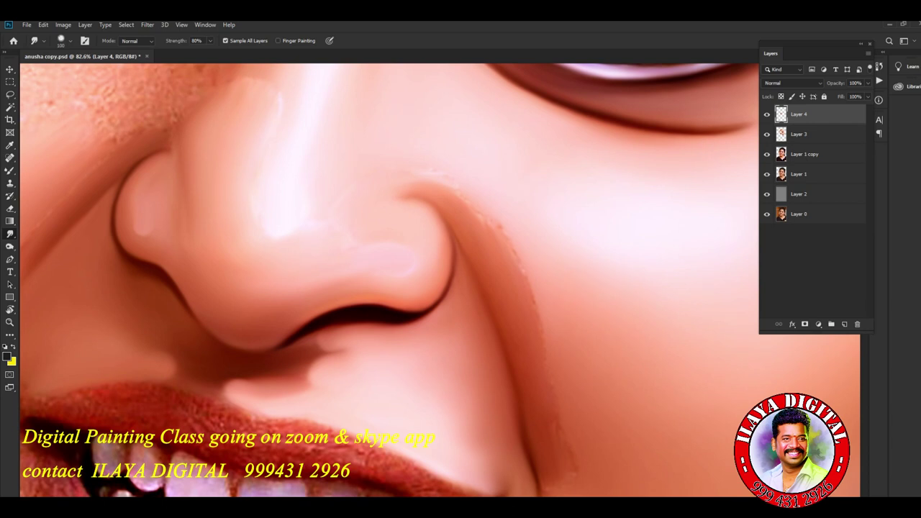
# - Soften and darken the cheek contour right of the nose
pyautogui.scroll(-1, 590, 399)
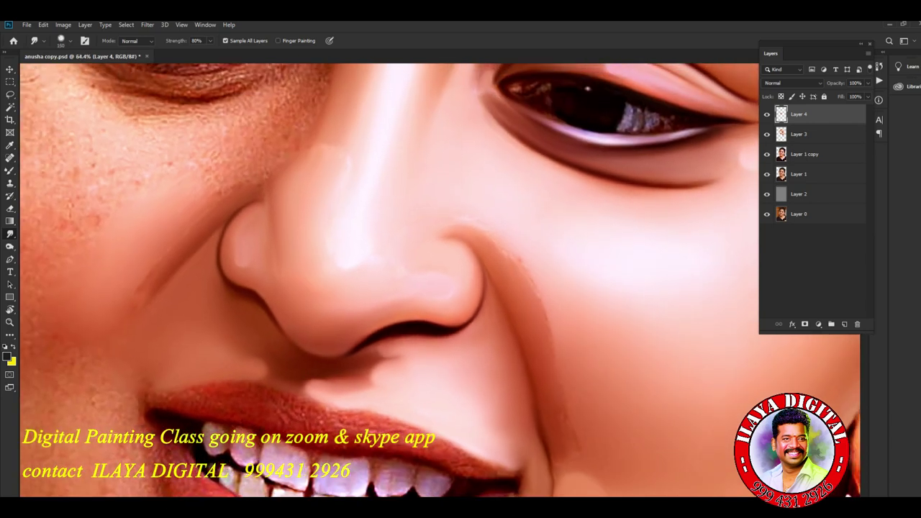
pyautogui.moveTo(525, 267); pyautogui.dragTo(544, 313)
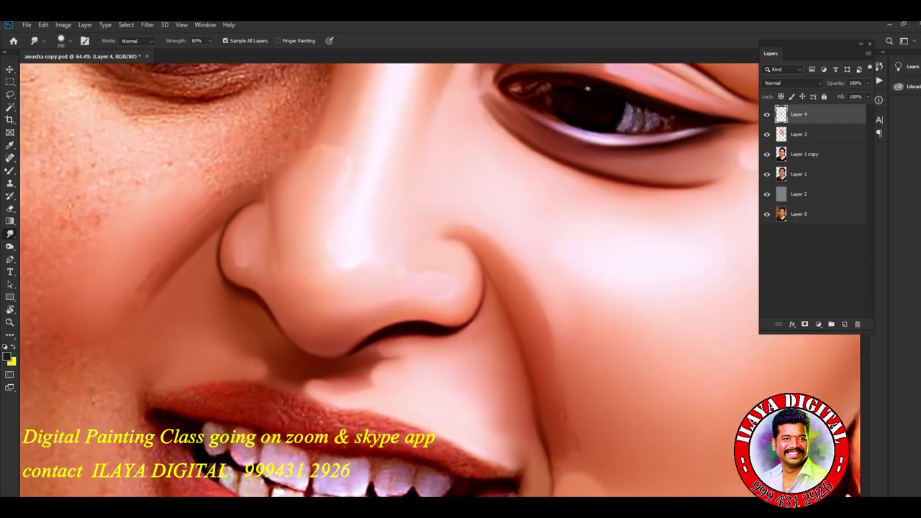
pyautogui.moveTo(551, 317); pyautogui.dragTo(557, 365)
# - Merge Layer 3 and Layer 4 into a single Layer 4
pyautogui.hotkey('ctrl', ',')
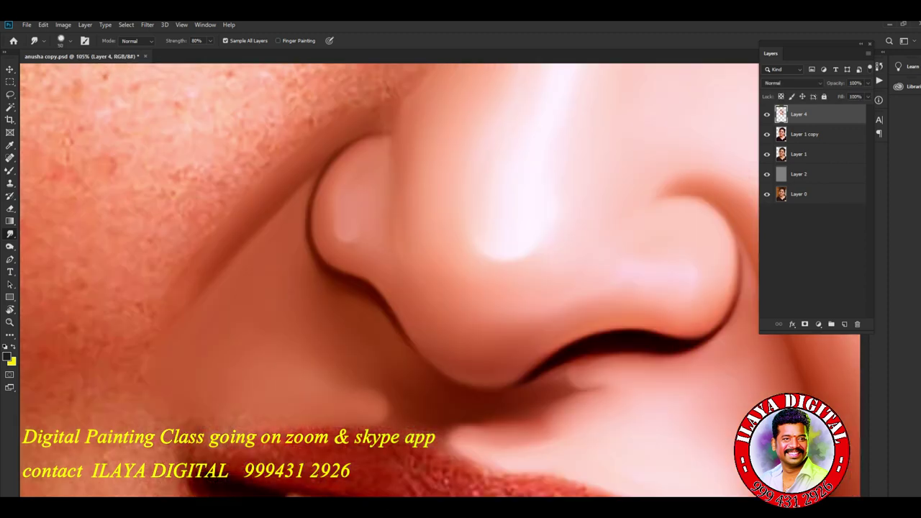
pyautogui.scroll(-3, 432, 288)
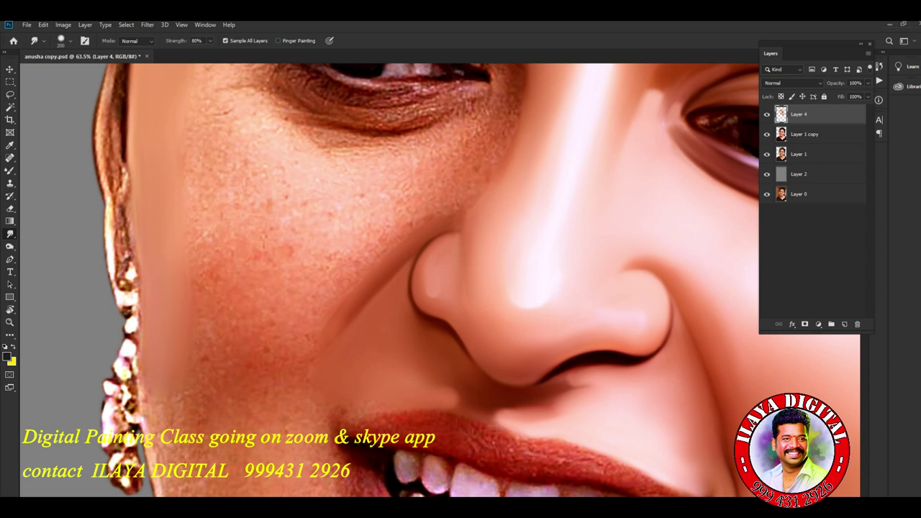
pyautogui.scroll(-3, 388, 280)
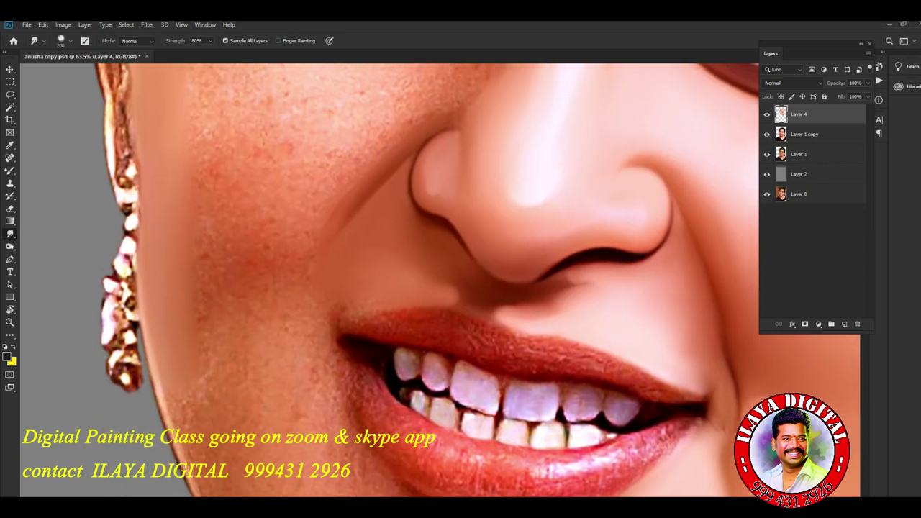
pyautogui.scroll(2, 317, 417)
pyautogui.hotkey('alt', '[')
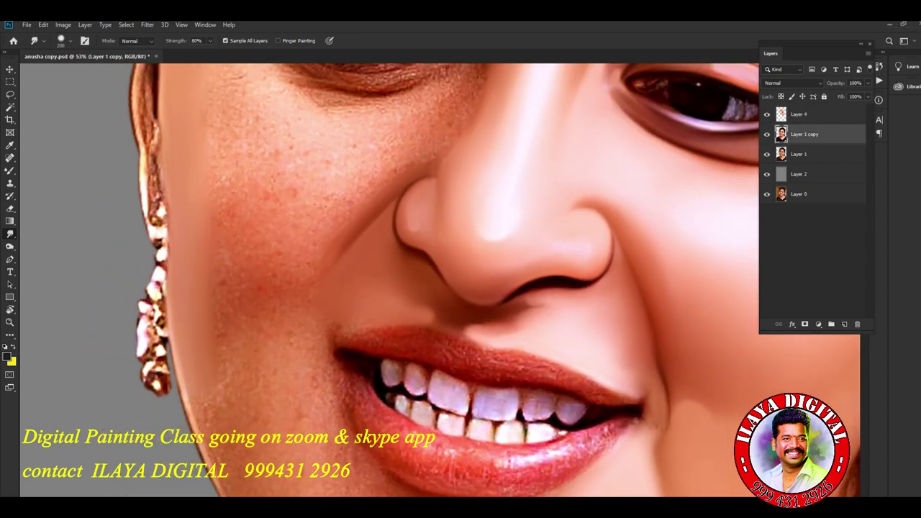
# - Enlarge the smudge brush and smooth the cheek edge beside the earring
pyautogui.press(']')
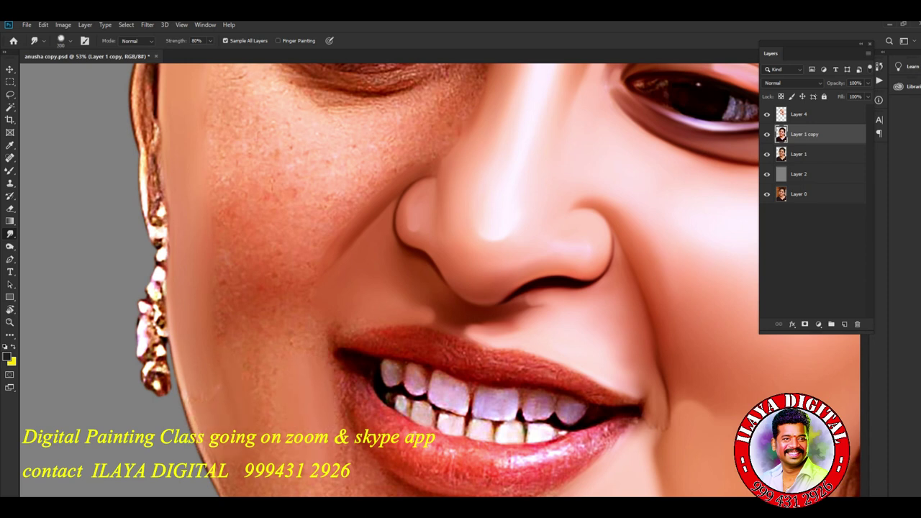
pyautogui.moveTo(176, 331); pyautogui.dragTo(183, 266)
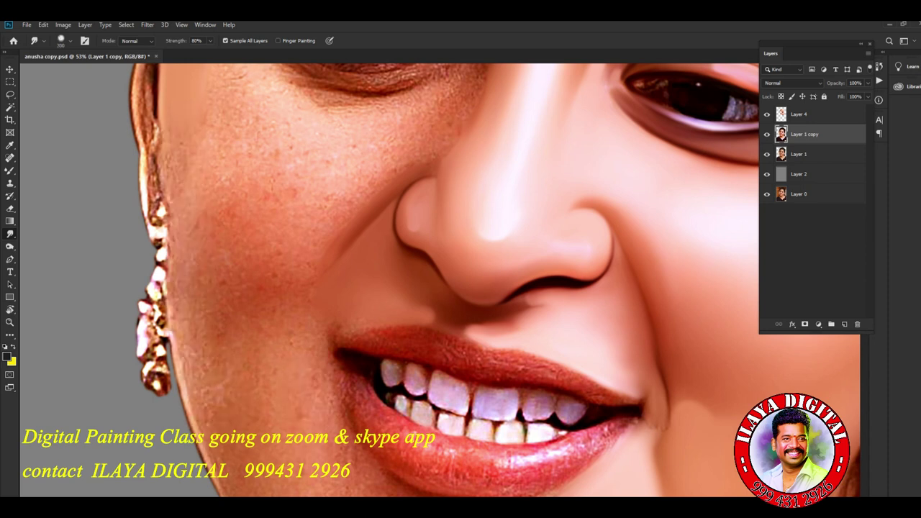
pyautogui.moveTo(432, 216); pyautogui.dragTo(460, 360)
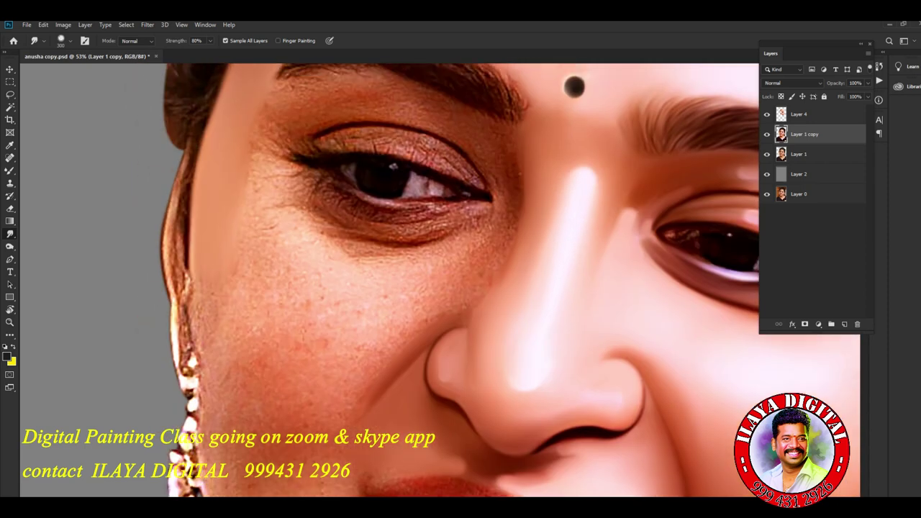
# - Compare the painting against the original photo, then make Layer 4 active again
pyautogui.click(767, 113)
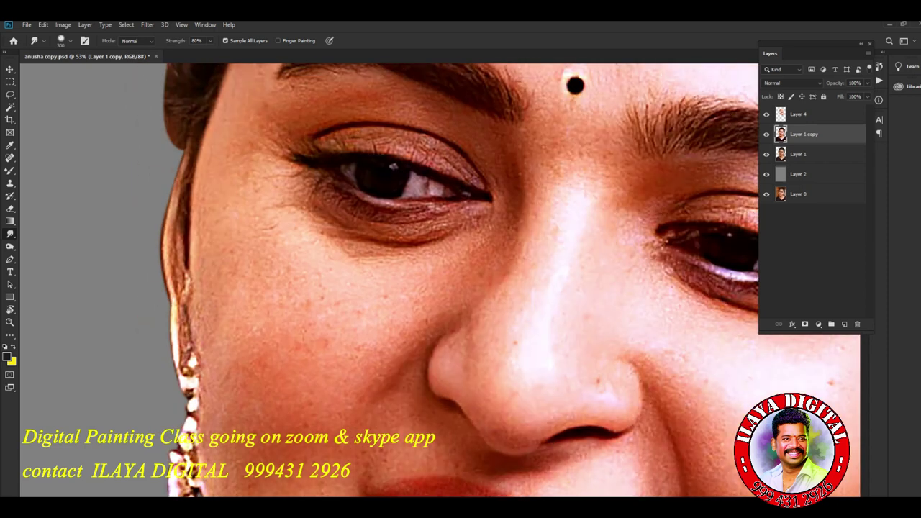
pyautogui.click(799, 114)
pyautogui.scroll(-1, 461, 280)
pyautogui.scroll(-2, 460, 281)
pyautogui.scroll(-2, 461, 280)
pyautogui.scroll(-2, 460, 281)
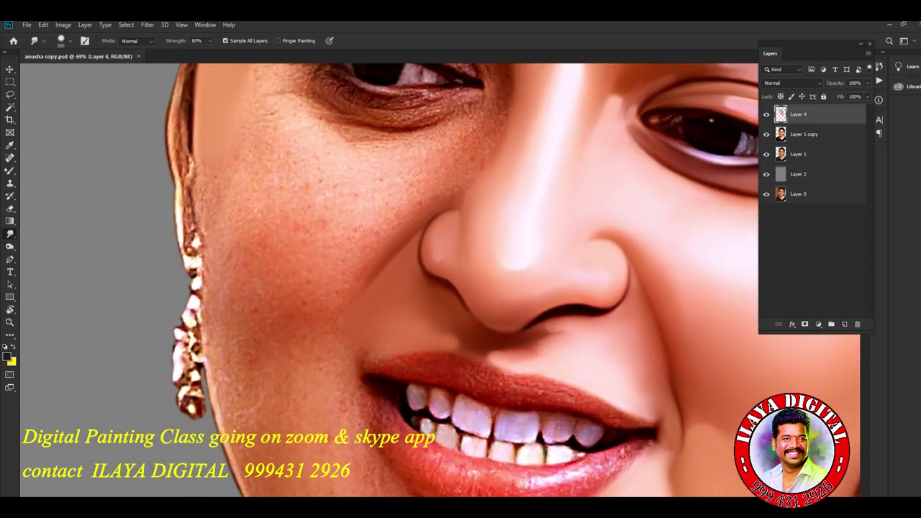
pyautogui.scroll(-2, 461, 281)
pyautogui.scroll(-2, 447, 281)
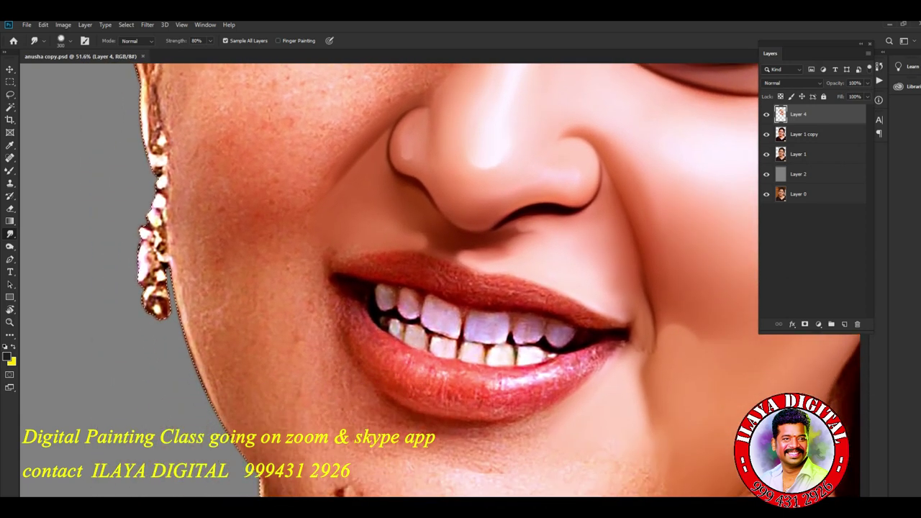
# - Smudge the textured lower-left cheek beside the mouth, resizing the brush between 175 and 500
pyautogui.scroll(-1, 399, 391)
pyautogui.press(']')
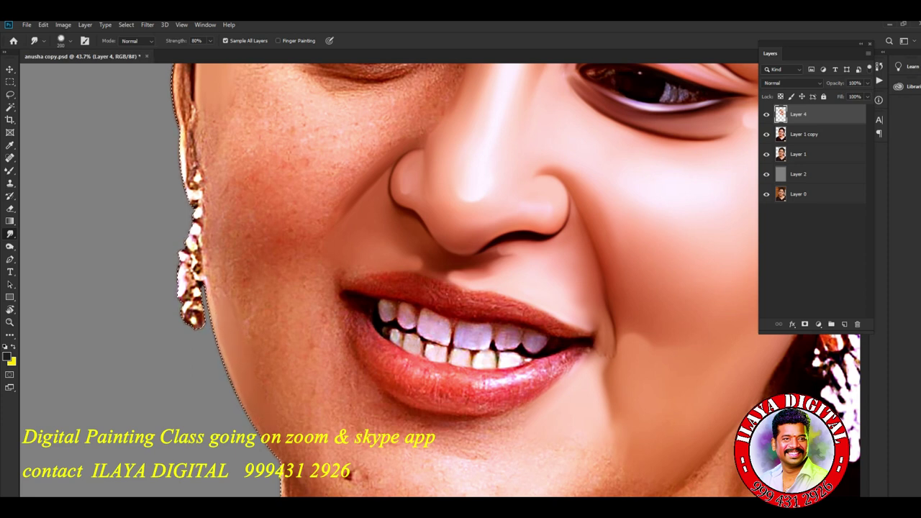
pyautogui.moveTo(222, 337); pyautogui.dragTo(223, 375)
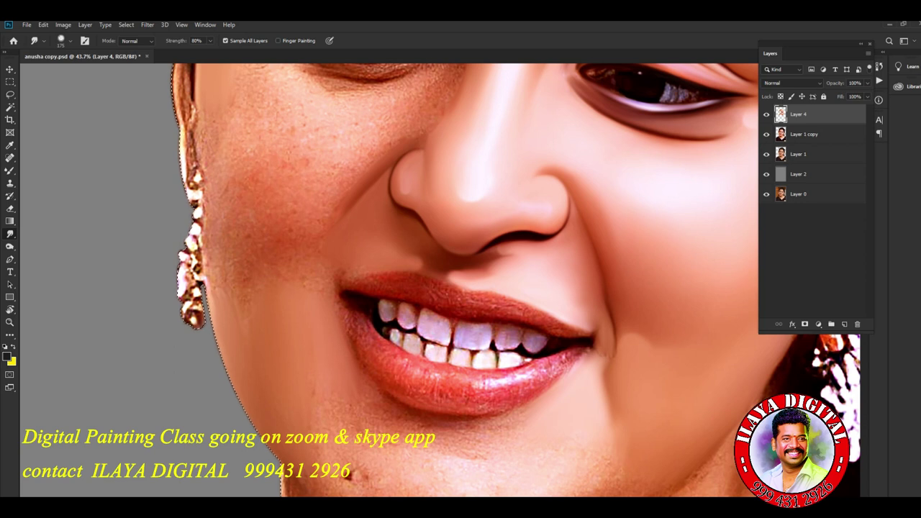
pyautogui.press(']')
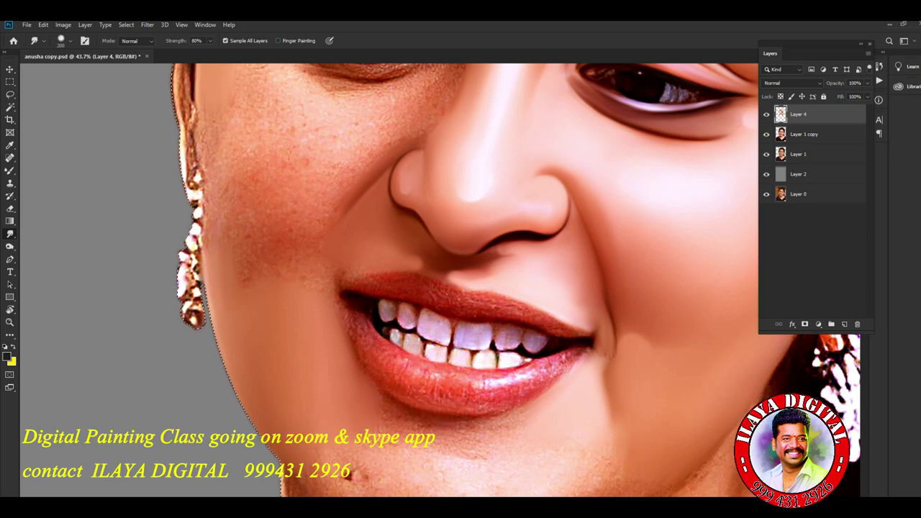
pyautogui.press(']')
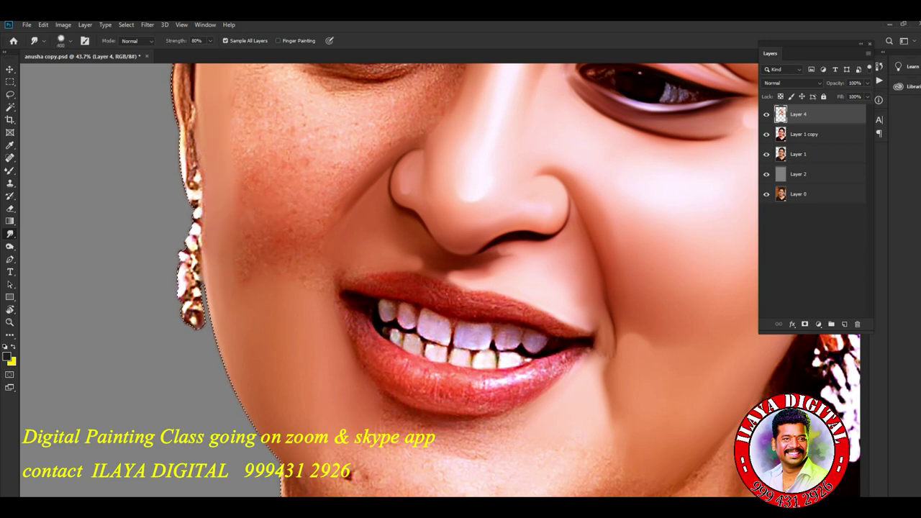
pyautogui.press(']')
pyautogui.press('[')
pyautogui.press('[')
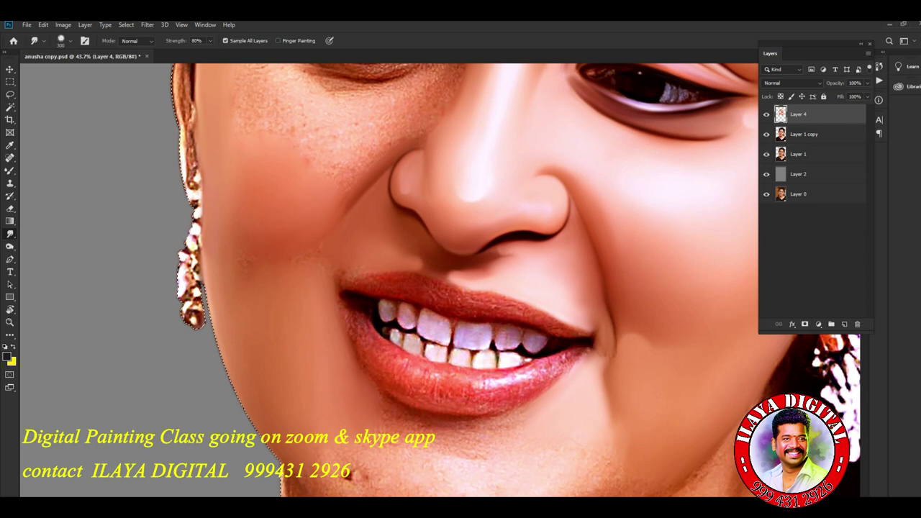
pyautogui.press('[')
pyautogui.press('[')
pyautogui.press('[')
pyautogui.press(']')
pyautogui.press(']')
pyautogui.scroll(3, 460, 281)
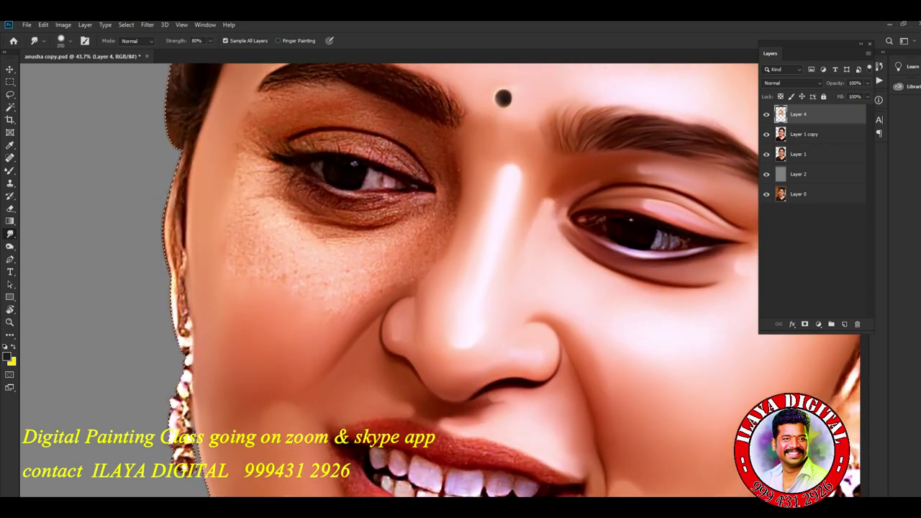
# - Adjust the smudge brush size down from 250 to about 125
pyautogui.press('[')
pyautogui.press('[')
pyautogui.press('[')
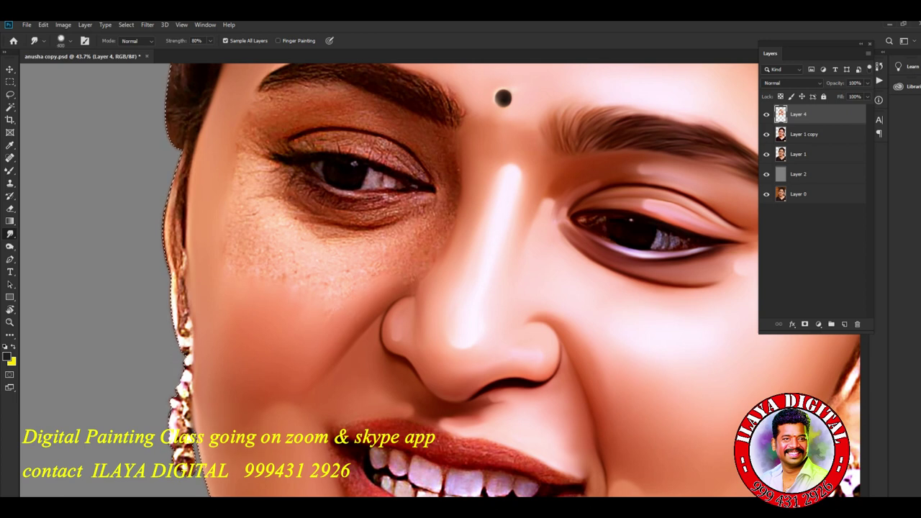
pyautogui.press(']')
pyautogui.press(']')
pyautogui.press('[')
pyautogui.press('[')
pyautogui.press('[')
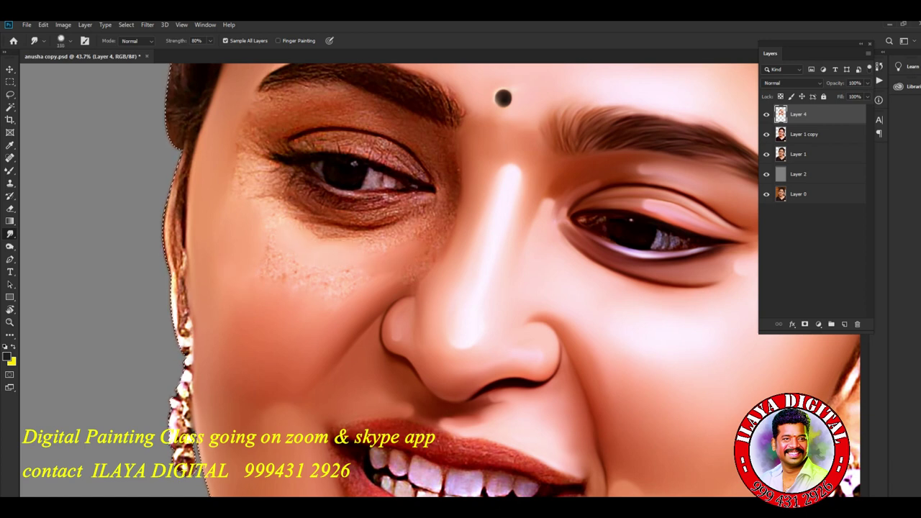
pyautogui.press('[')
pyautogui.press('[')
pyautogui.press(']')
pyautogui.press(']')
pyautogui.press(']')
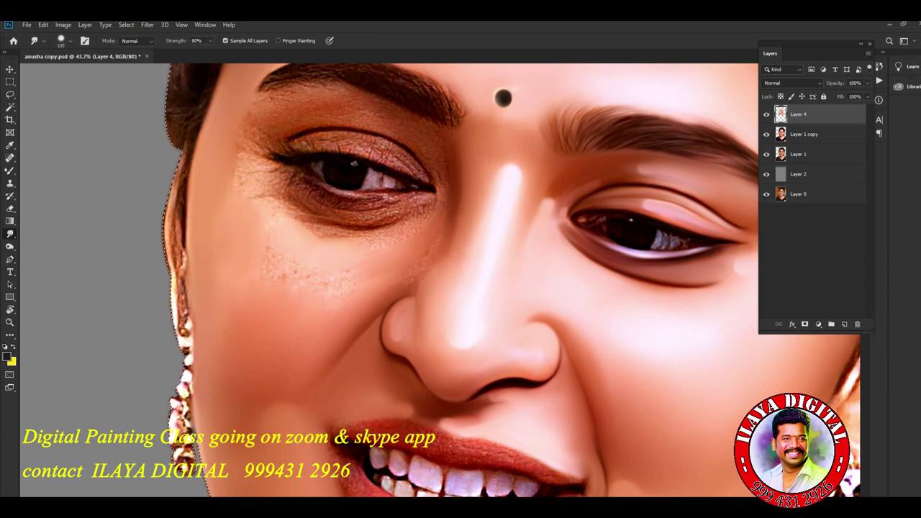
pyautogui.press(']')
pyautogui.scroll(5, 458, 278)
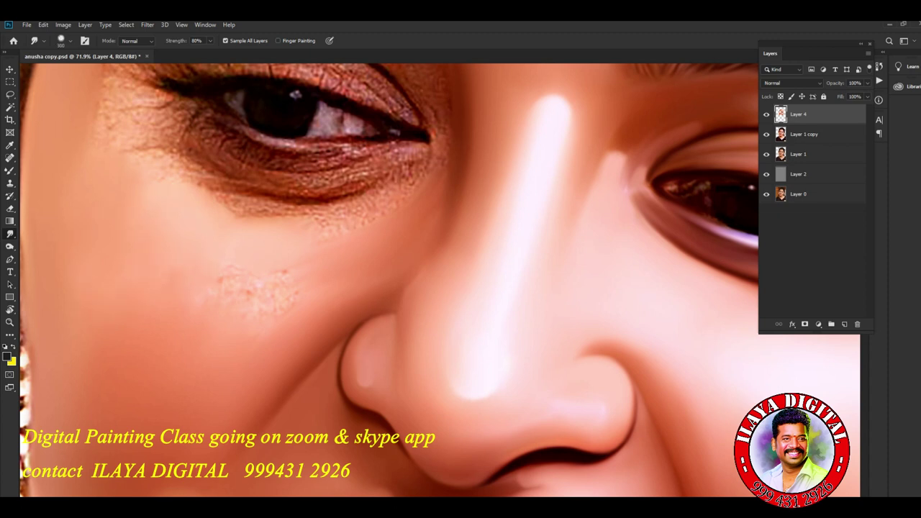
# - Blend the speckled cheek patch and soften the lower edge of the under-eye shadow
pyautogui.moveTo(223, 278); pyautogui.dragTo(250, 293)
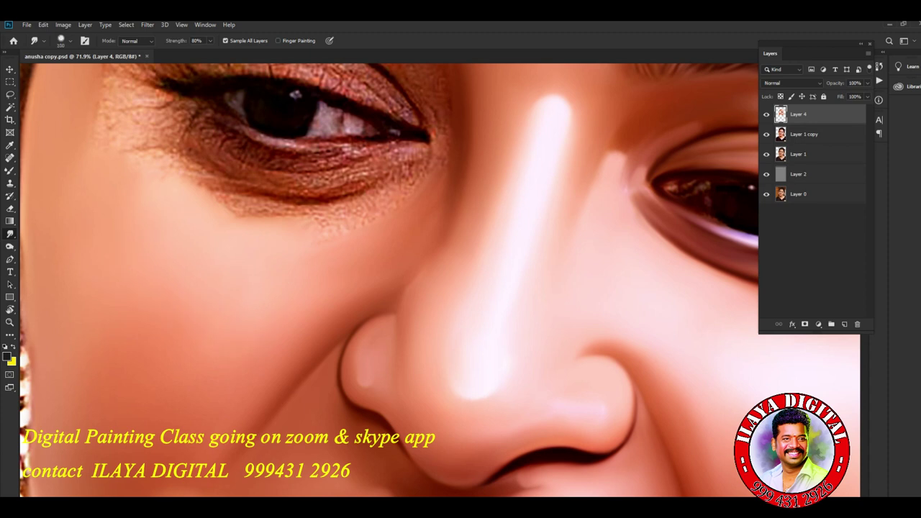
pyautogui.moveTo(361, 211); pyautogui.dragTo(414, 176)
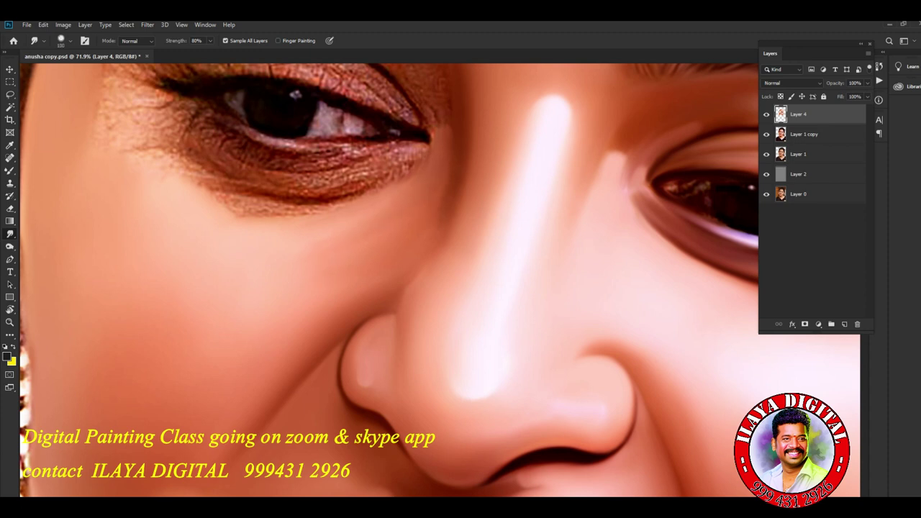
pyautogui.scroll(-2, 329, 303)
pyautogui.scroll(-2, 329, 302)
pyautogui.scroll(-3, 329, 302)
pyautogui.scroll(3, 329, 302)
pyautogui.scroll(3, 403, 215)
# - Rotate the canvas view to about -29° and zoom in on the left eye
pyautogui.press('r')
pyautogui.click(440, 291)
pyautogui.scroll(3, 440, 291)
pyautogui.moveTo(440, 291); pyautogui.dragTo(425, 259)
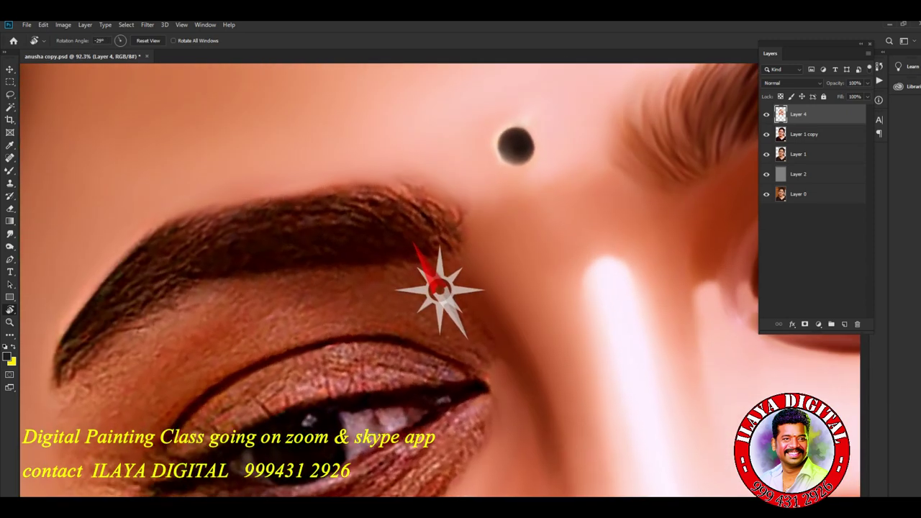
pyautogui.scroll(1, 440, 290)
pyautogui.scroll(1, 440, 291)
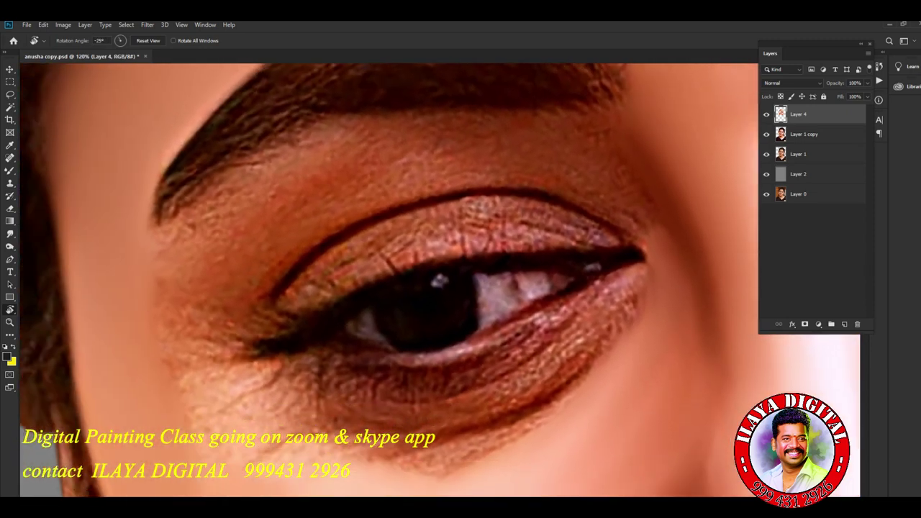
pyautogui.scroll(-1, 393, 300)
pyautogui.press('r')
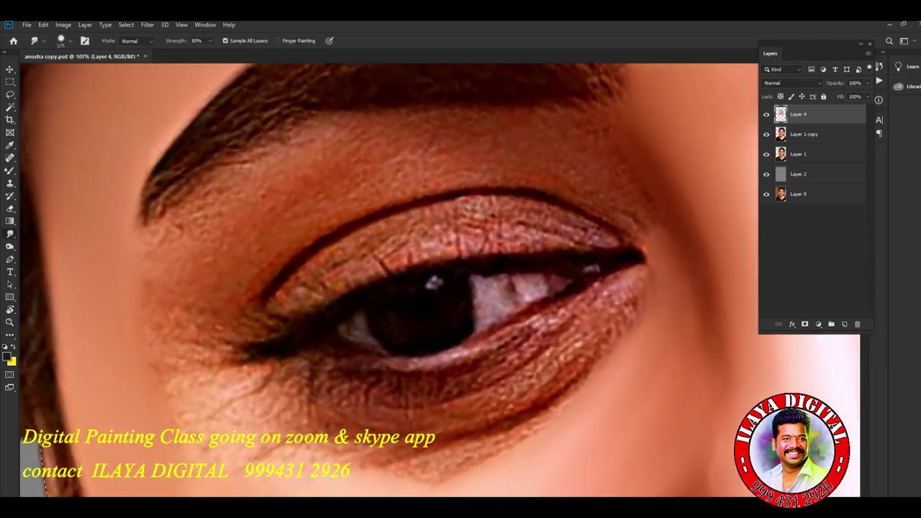
# - Smudge the skin above the eyelid crease and under the eyebrow smooth, brush sizes 125 down to 70
pyautogui.press(']')
pyautogui.moveTo(331, 228); pyautogui.dragTo(459, 147)
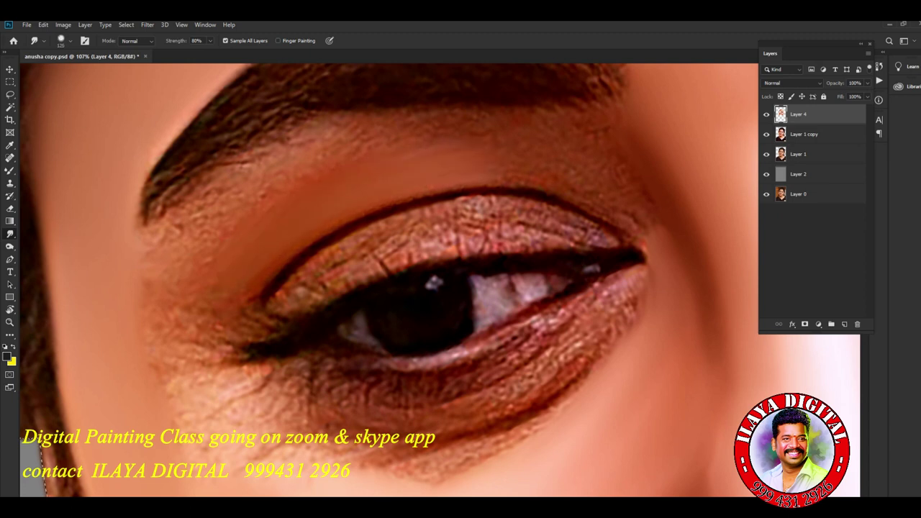
pyautogui.press('[')
pyautogui.press('[')
pyautogui.press('[')
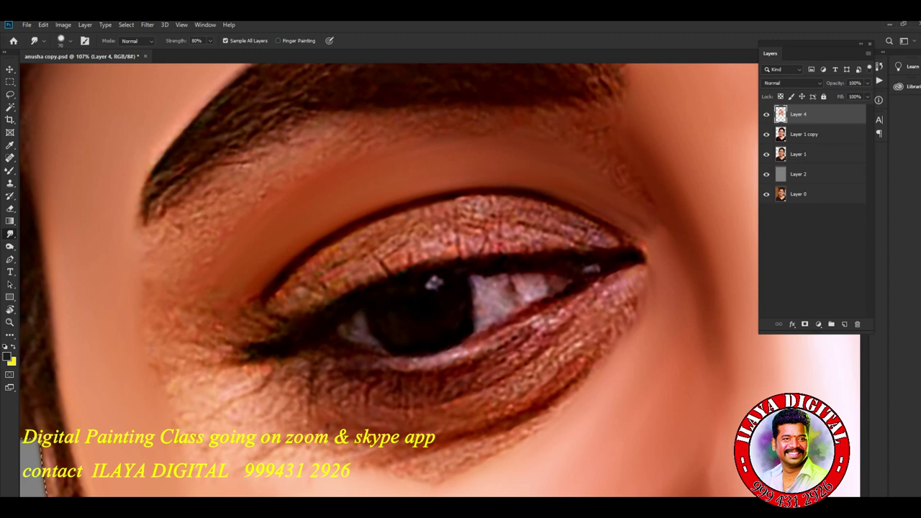
pyautogui.press('[')
pyautogui.moveTo(223, 164); pyautogui.dragTo(295, 133)
pyautogui.moveTo(351, 137); pyautogui.dragTo(364, 129)
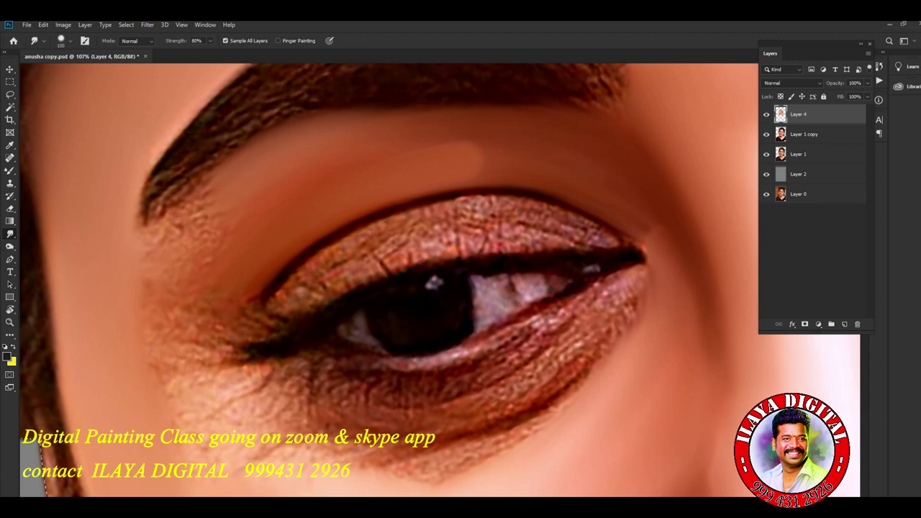
pyautogui.moveTo(209, 209)
pyautogui.mouseDown()
pyautogui.moveTo(158, 240)
pyautogui.moveTo(190, 188)
pyautogui.mouseUp()
# - At brush size 100, smooth the skin beside the lower eye corner and the eyebrow's edges and middle
pyautogui.press('[')
pyautogui.press('[')
pyautogui.press('[')
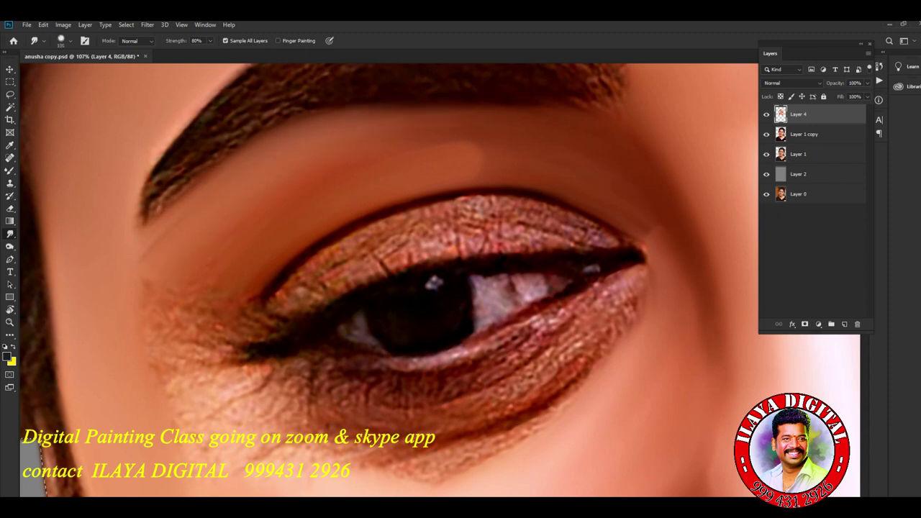
pyautogui.moveTo(192, 331); pyautogui.dragTo(173, 310)
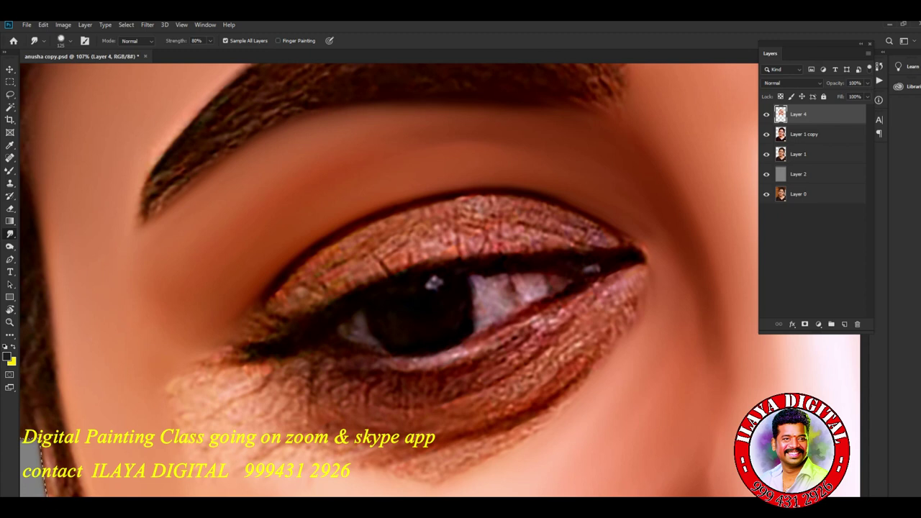
pyautogui.scroll(3, 681, 141)
pyautogui.moveTo(126, 378)
pyautogui.mouseDown()
pyautogui.moveTo(215, 245)
pyautogui.moveTo(313, 196)
pyautogui.moveTo(414, 188)
pyautogui.mouseUp()
pyautogui.moveTo(288, 205)
pyautogui.mouseDown()
pyautogui.moveTo(393, 181)
pyautogui.moveTo(525, 180)
pyautogui.moveTo(611, 223)
pyautogui.moveTo(601, 256)
pyautogui.moveTo(568, 259)
pyautogui.mouseUp()
pyautogui.moveTo(429, 219)
pyautogui.mouseDown()
pyautogui.moveTo(504, 215)
pyautogui.moveTo(504, 201)
pyautogui.moveTo(557, 190)
pyautogui.moveTo(423, 321)
pyautogui.mouseUp()
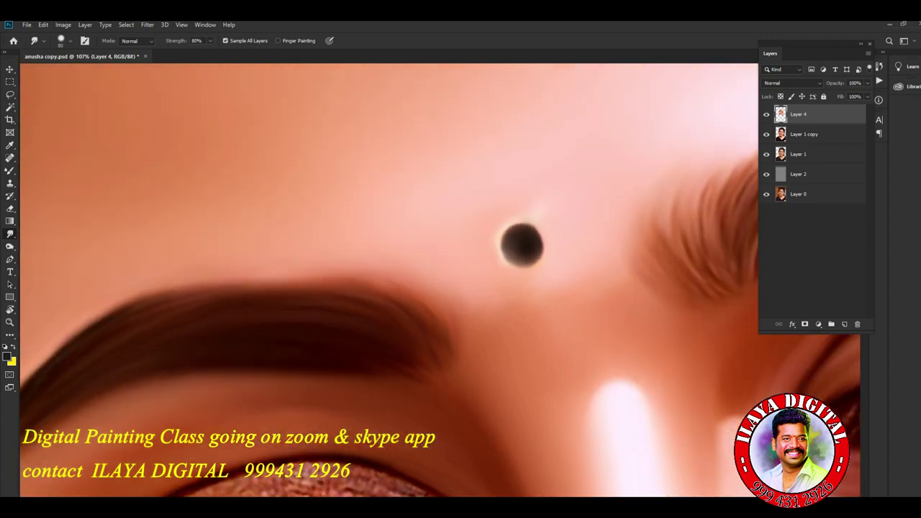
# - Soften and round off the bindi, blending its light halo into the forehead
pyautogui.moveTo(541, 225)
pyautogui.mouseDown()
pyautogui.moveTo(523, 228)
pyautogui.moveTo(521, 265)
pyautogui.moveTo(547, 251)
pyautogui.moveTo(510, 240)
pyautogui.moveTo(514, 262)
pyautogui.mouseUp()
pyautogui.moveTo(526, 225)
pyautogui.mouseDown()
pyautogui.moveTo(512, 261)
pyautogui.moveTo(521, 226)
pyautogui.mouseUp()
pyautogui.moveTo(519, 267)
pyautogui.mouseDown()
pyautogui.moveTo(548, 234)
pyautogui.moveTo(533, 226)
pyautogui.mouseUp()
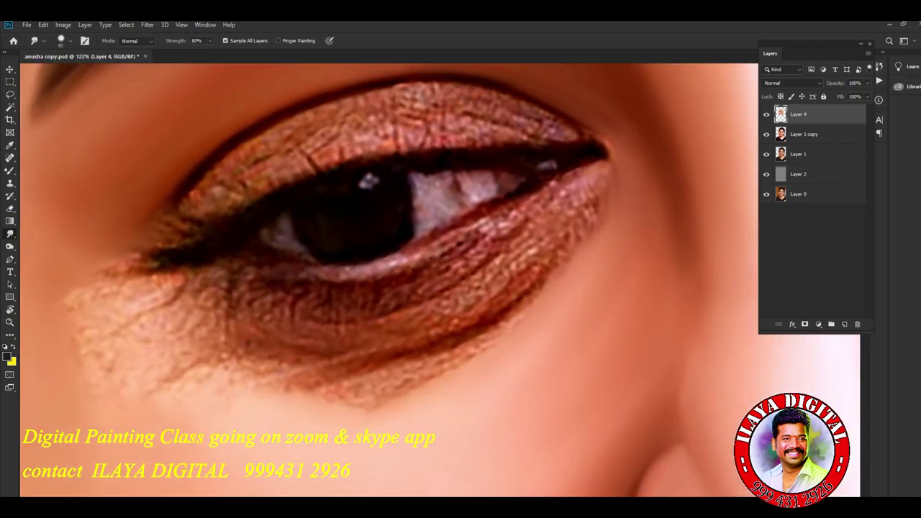
# - Blend the under-eye shadow along the lower lid and at the eye's outer corner
pyautogui.moveTo(454, 342); pyautogui.dragTo(295, 399)
pyautogui.moveTo(533, 285); pyautogui.dragTo(490, 317)
pyautogui.moveTo(565, 252)
pyautogui.mouseDown()
pyautogui.moveTo(540, 286)
pyautogui.moveTo(507, 302)
pyautogui.moveTo(592, 213)
pyautogui.moveTo(600, 182)
pyautogui.moveTo(579, 230)
pyautogui.mouseUp()
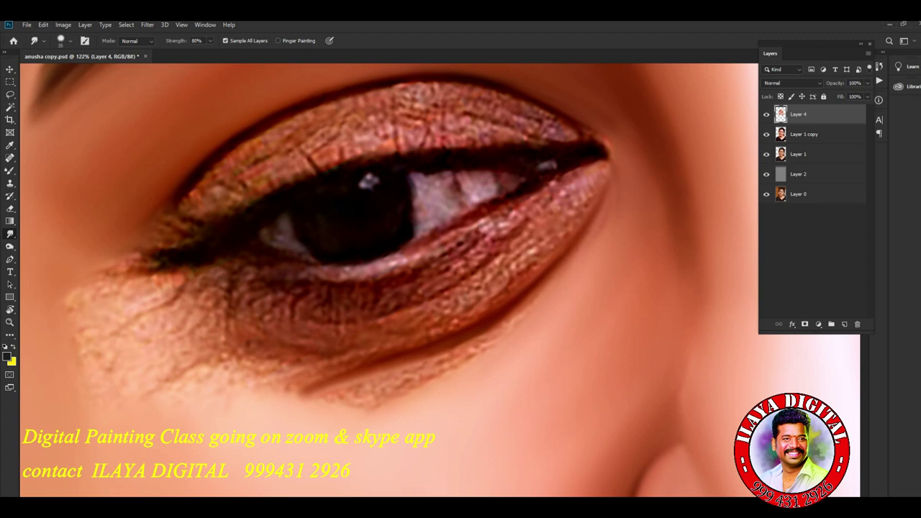
# - Smudge the wrinkled under-eye crease and dark outer-corner patch into lighter, smooth streaks
pyautogui.moveTo(328, 399)
pyautogui.mouseDown()
pyautogui.moveTo(486, 344)
pyautogui.moveTo(573, 254)
pyautogui.mouseUp()
pyautogui.moveTo(375, 408)
pyautogui.mouseDown()
pyautogui.moveTo(478, 352)
pyautogui.moveTo(533, 299)
pyautogui.mouseUp()
pyautogui.moveTo(408, 371); pyautogui.dragTo(475, 332)
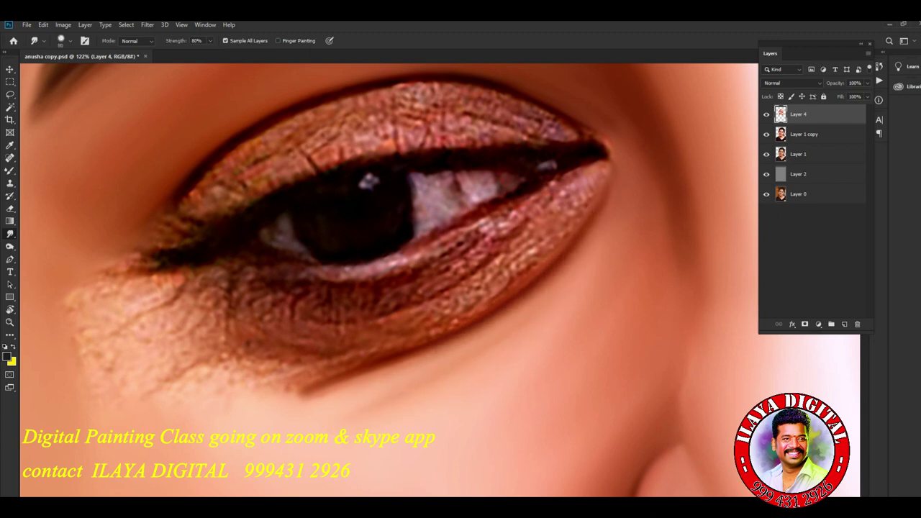
pyautogui.moveTo(93, 289)
pyautogui.mouseDown()
pyautogui.moveTo(144, 269)
pyautogui.moveTo(163, 305)
pyautogui.mouseUp()
pyautogui.moveTo(176, 272); pyautogui.dragTo(142, 306)
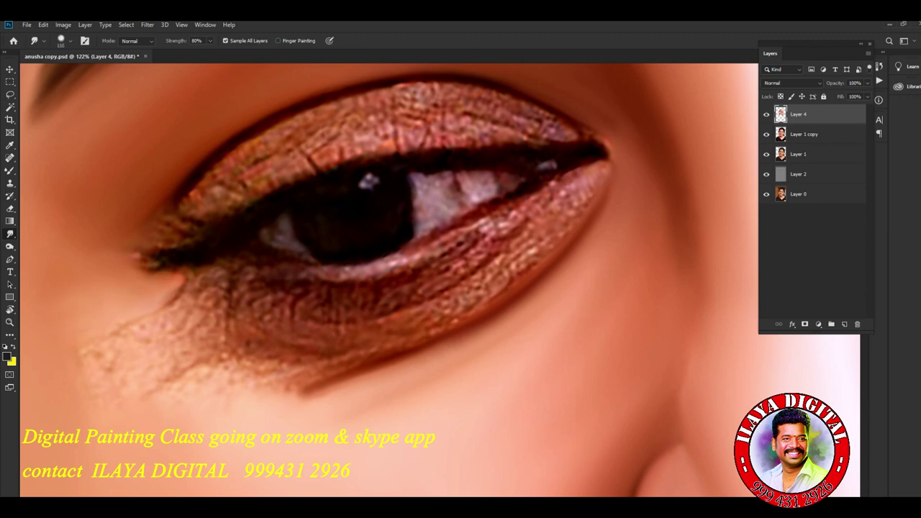
pyautogui.moveTo(79, 367)
pyautogui.mouseDown()
pyautogui.moveTo(180, 315)
pyautogui.moveTo(205, 349)
pyautogui.mouseUp()
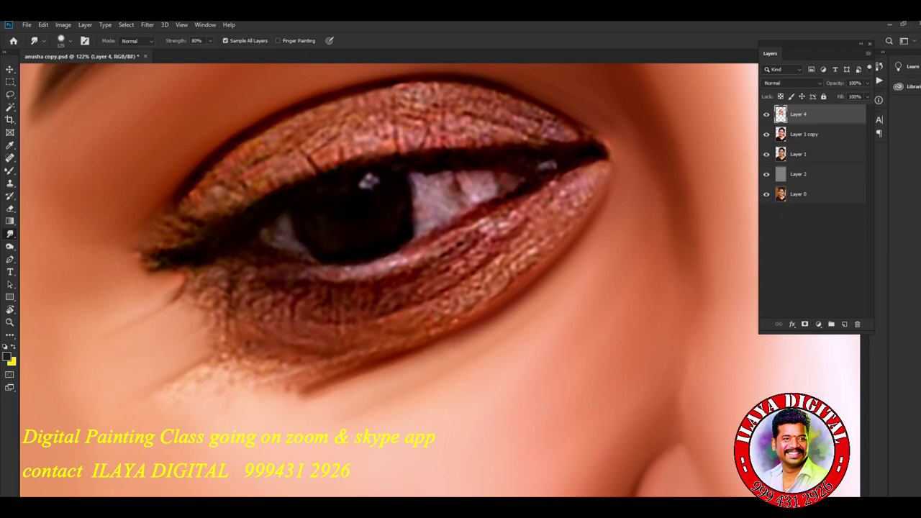
pyautogui.moveTo(188, 386); pyautogui.dragTo(260, 352)
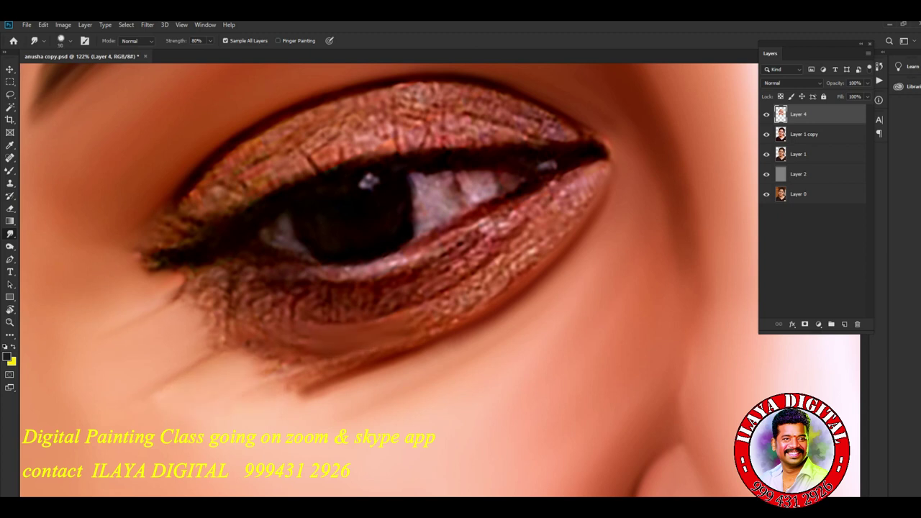
# - Smooth the lower-lid rim and dark area beneath it, then rotate the canvas so the eye sits level
pyautogui.moveTo(458, 301); pyautogui.dragTo(485, 274)
pyautogui.moveTo(440, 313); pyautogui.dragTo(587, 170)
pyautogui.moveTo(529, 261); pyautogui.dragTo(565, 225)
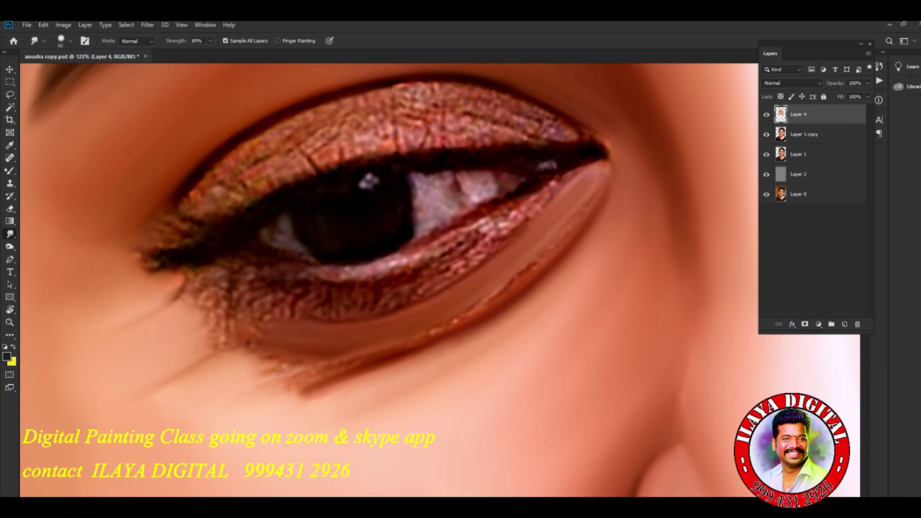
pyautogui.moveTo(238, 367); pyautogui.dragTo(321, 353)
pyautogui.moveTo(284, 399); pyautogui.dragTo(381, 356)
pyautogui.moveTo(432, 332)
pyautogui.mouseDown()
pyautogui.moveTo(547, 249)
pyautogui.moveTo(607, 164)
pyautogui.mouseUp()
pyautogui.moveTo(396, 363); pyautogui.dragTo(316, 385)
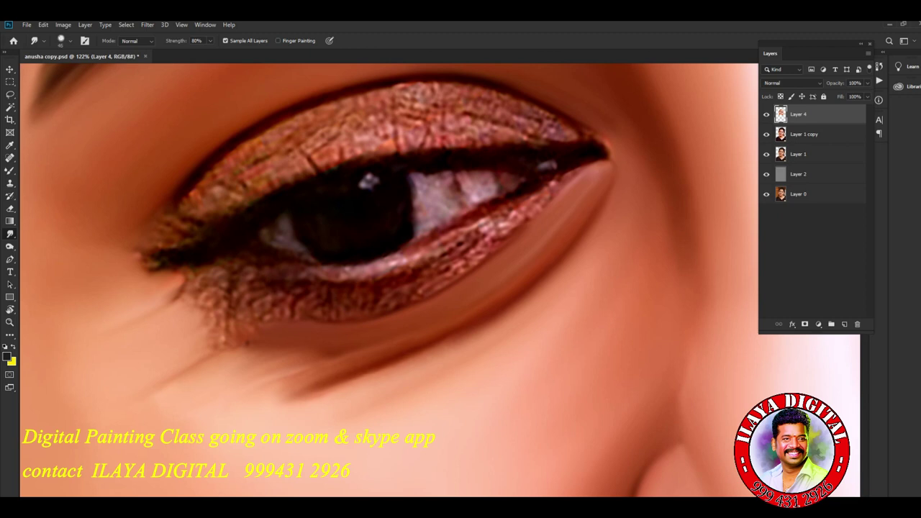
pyautogui.moveTo(261, 400); pyautogui.dragTo(289, 380)
pyautogui.press('r')
pyautogui.moveTo(432, 259); pyautogui.dragTo(461, 278)
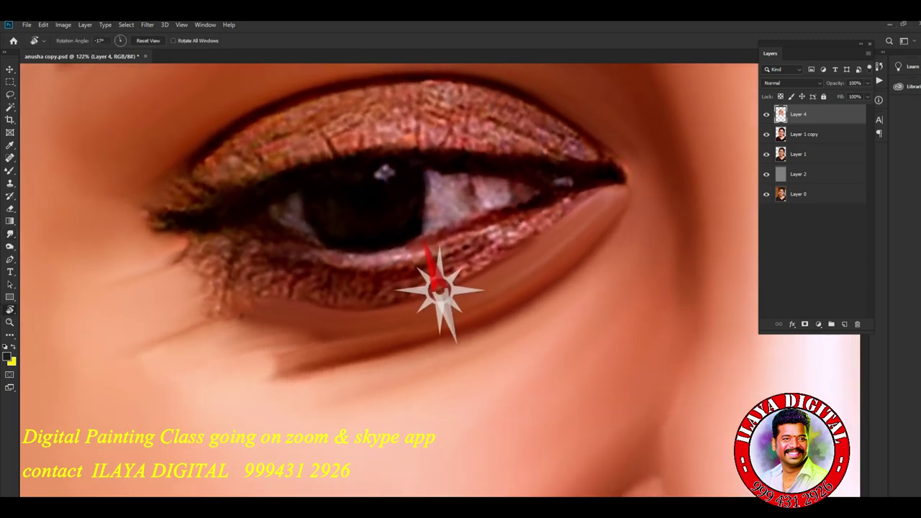
# - Smear the lower lashes into the skin and soften the lower lid toward the outer corner
pyautogui.press('r')
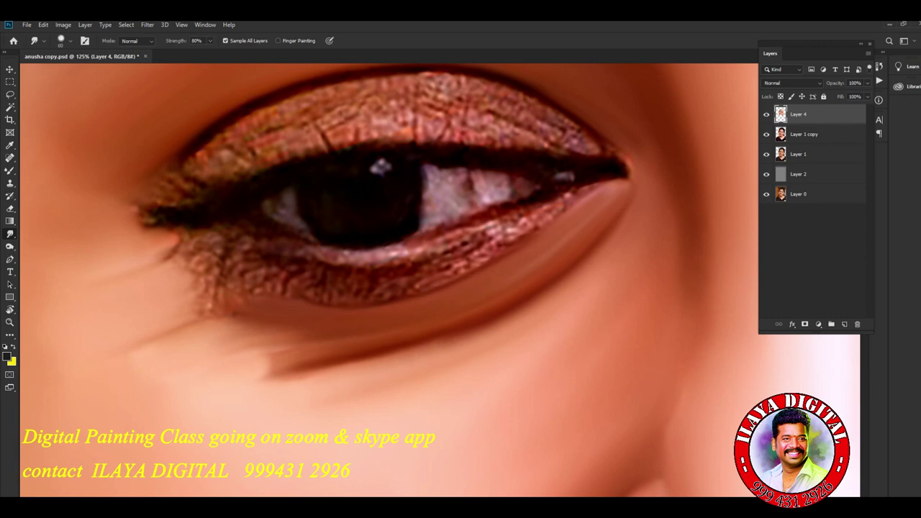
pyautogui.moveTo(410, 350)
pyautogui.mouseDown()
pyautogui.moveTo(260, 372)
pyautogui.moveTo(288, 353)
pyautogui.mouseUp()
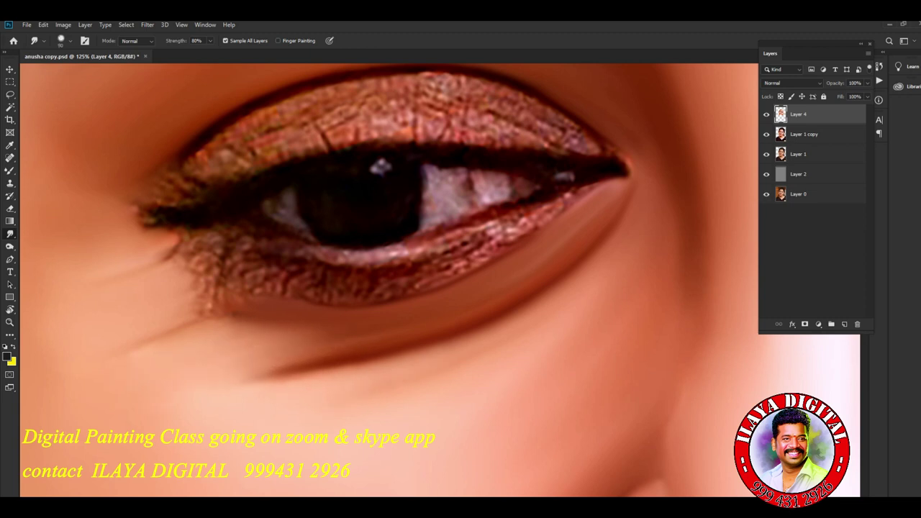
pyautogui.moveTo(180, 287)
pyautogui.mouseDown()
pyautogui.moveTo(231, 255)
pyautogui.moveTo(310, 280)
pyautogui.mouseUp()
pyautogui.moveTo(245, 259)
pyautogui.mouseDown()
pyautogui.moveTo(389, 287)
pyautogui.moveTo(526, 216)
pyautogui.mouseUp()
pyautogui.moveTo(489, 249); pyautogui.dragTo(590, 185)
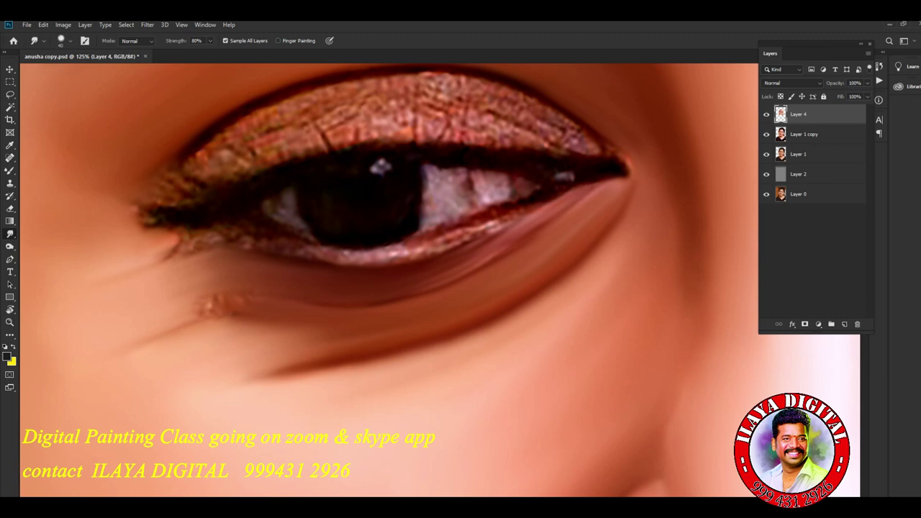
pyautogui.moveTo(432, 284); pyautogui.dragTo(597, 183)
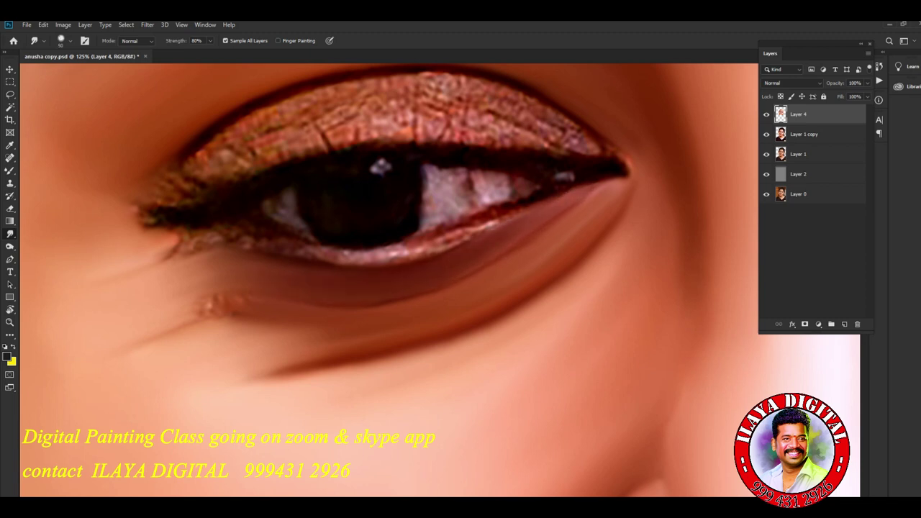
pyautogui.moveTo(191, 277); pyautogui.dragTo(291, 279)
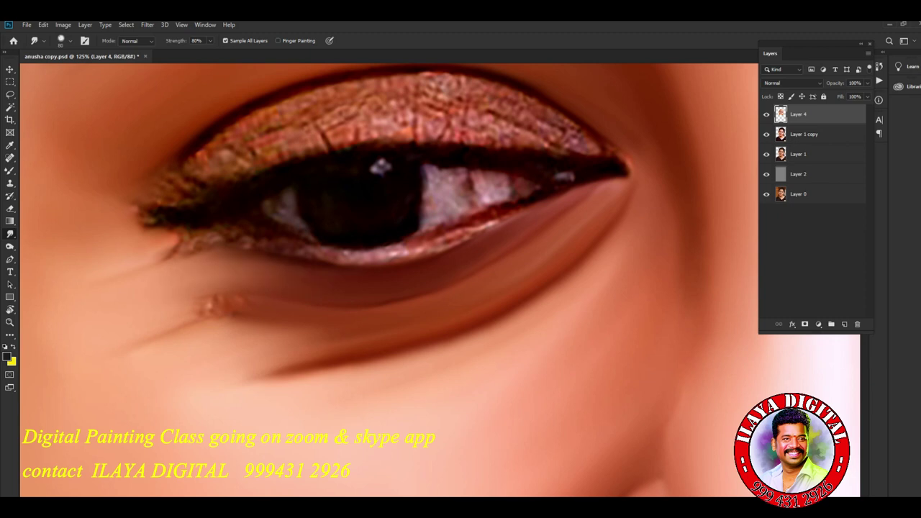
pyautogui.moveTo(468, 272); pyautogui.dragTo(492, 257)
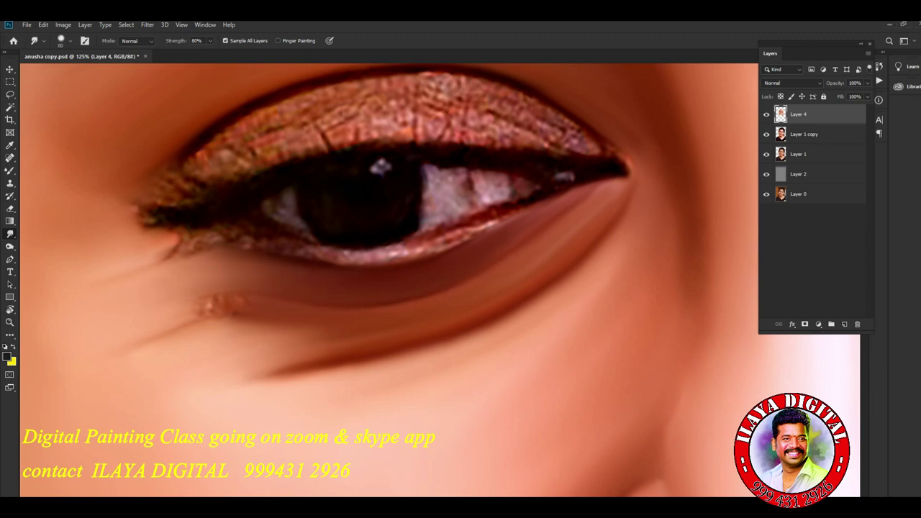
# - Smudge away the under-eye blemish, then darken the upper lash line, outer corner tip and lower lid edge
pyautogui.moveTo(316, 337); pyautogui.dragTo(230, 352)
pyautogui.moveTo(212, 300); pyautogui.dragTo(166, 317)
pyautogui.moveTo(232, 357); pyautogui.dragTo(282, 334)
pyautogui.moveTo(176, 263); pyautogui.dragTo(200, 298)
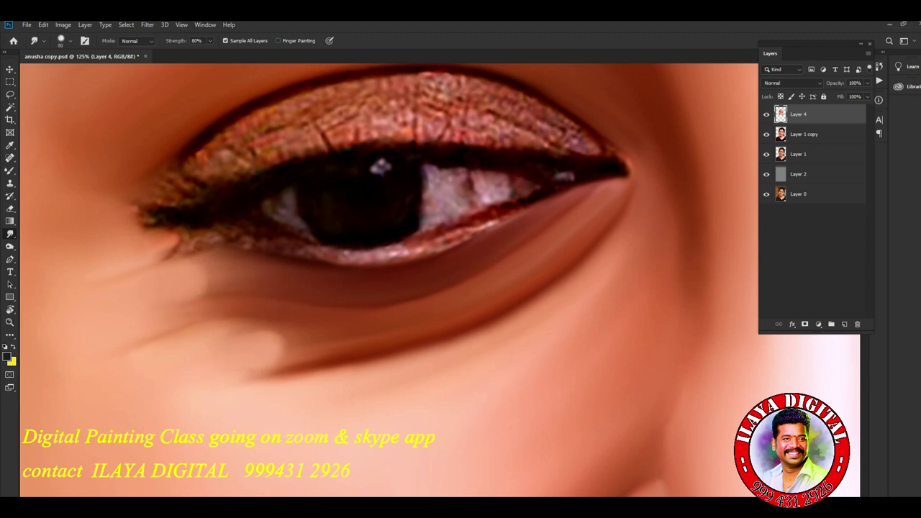
pyautogui.moveTo(160, 216)
pyautogui.mouseDown()
pyautogui.moveTo(135, 210)
pyautogui.moveTo(135, 219)
pyautogui.mouseUp()
pyautogui.moveTo(375, 141); pyautogui.dragTo(410, 142)
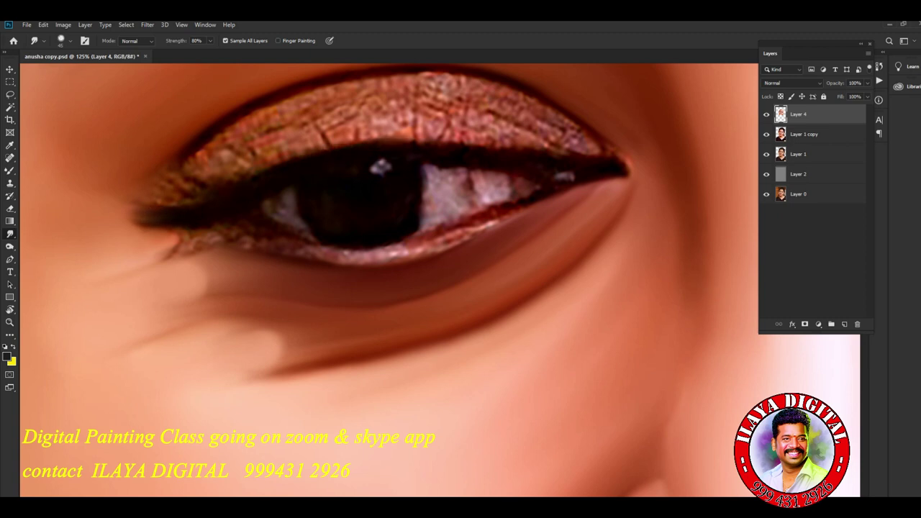
pyautogui.moveTo(551, 157); pyautogui.dragTo(558, 153)
pyautogui.moveTo(618, 169); pyautogui.dragTo(629, 163)
pyautogui.moveTo(579, 188)
pyautogui.mouseDown()
pyautogui.moveTo(447, 234)
pyautogui.moveTo(426, 230)
pyautogui.mouseUp()
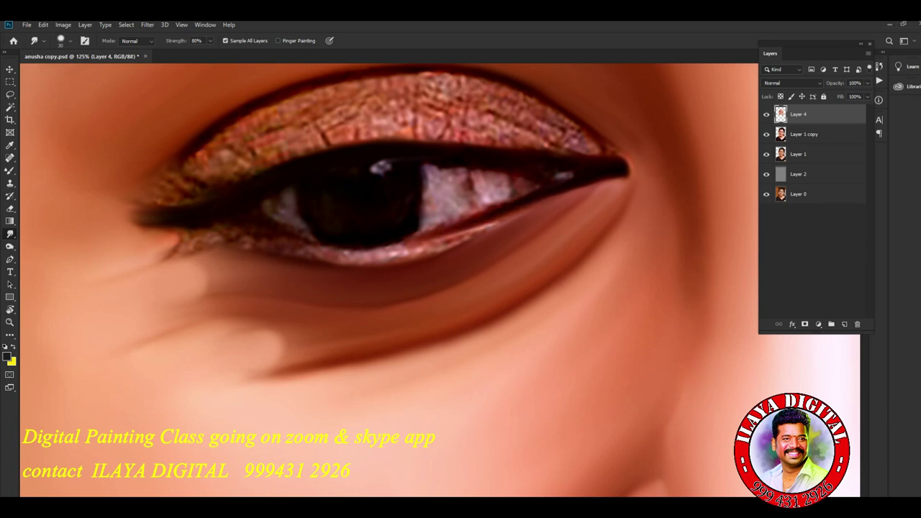
pyautogui.press('b')
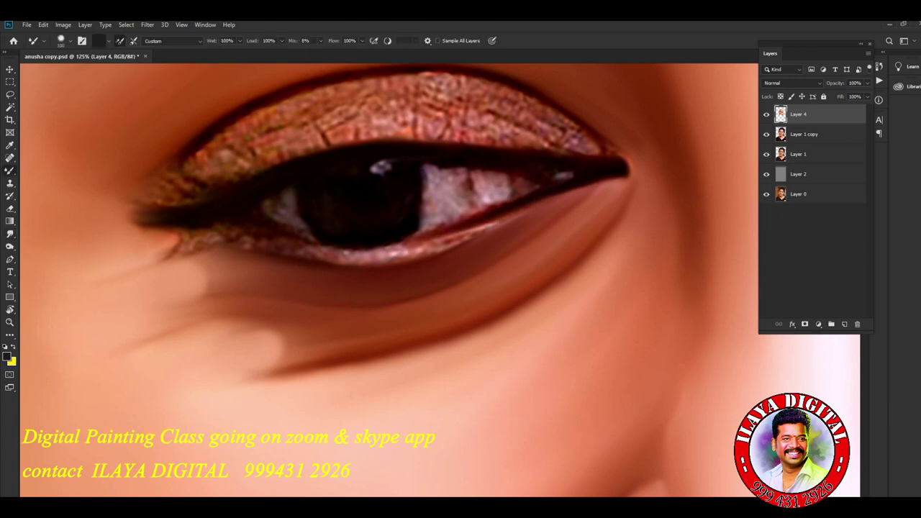
# - With the Mixer Brush at Mix 29% and Flow 60%, paint a dark line along the lower lid and left corner
pyautogui.moveTo(321, 40); pyautogui.dragTo(327, 53)
pyautogui.moveTo(234, 205); pyautogui.dragTo(335, 248)
pyautogui.moveTo(335, 245); pyautogui.dragTo(529, 202)
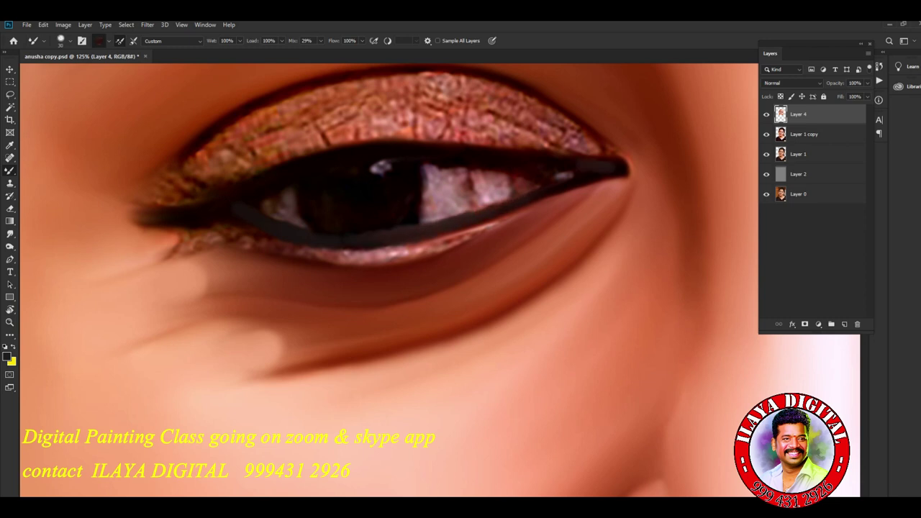
pyautogui.moveTo(212, 205); pyautogui.dragTo(138, 216)
pyautogui.moveTo(361, 41); pyautogui.dragTo(347, 53)
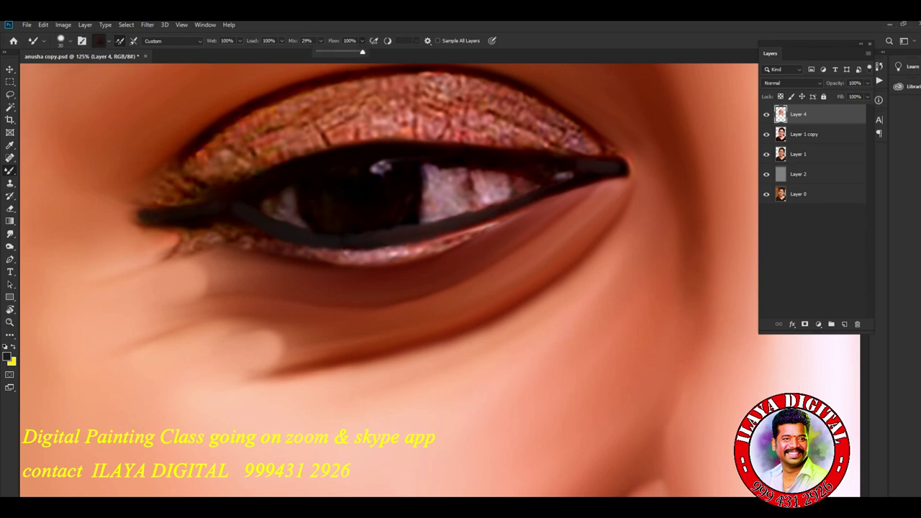
pyautogui.moveTo(339, 253); pyautogui.dragTo(419, 246)
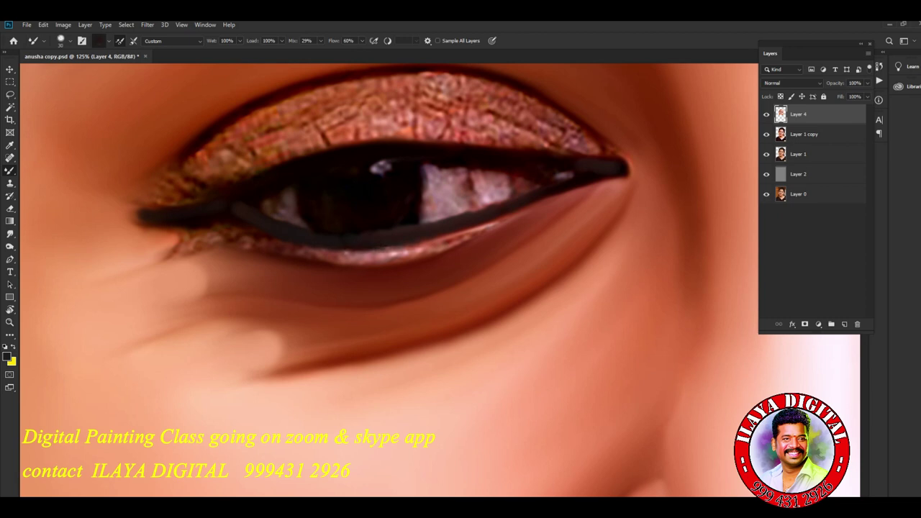
pyautogui.moveTo(359, 258); pyautogui.dragTo(416, 252)
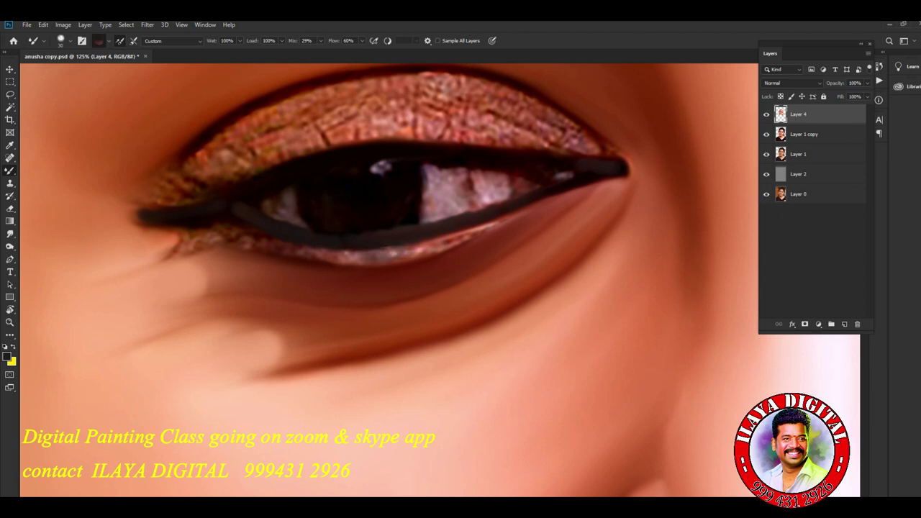
# - At Flow 51%, zoom in and darken the lower eyelid line and the eye white's lower edge
pyautogui.hotkey('shift', '5')
pyautogui.hotkey('shift', '1')
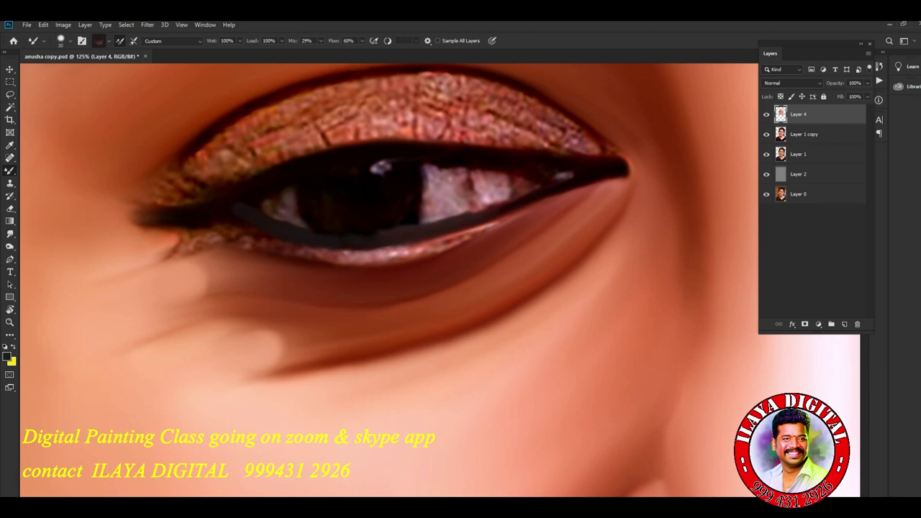
pyautogui.scroll(2, 459, 128)
pyautogui.moveTo(43, 250); pyautogui.dragTo(53, 244)
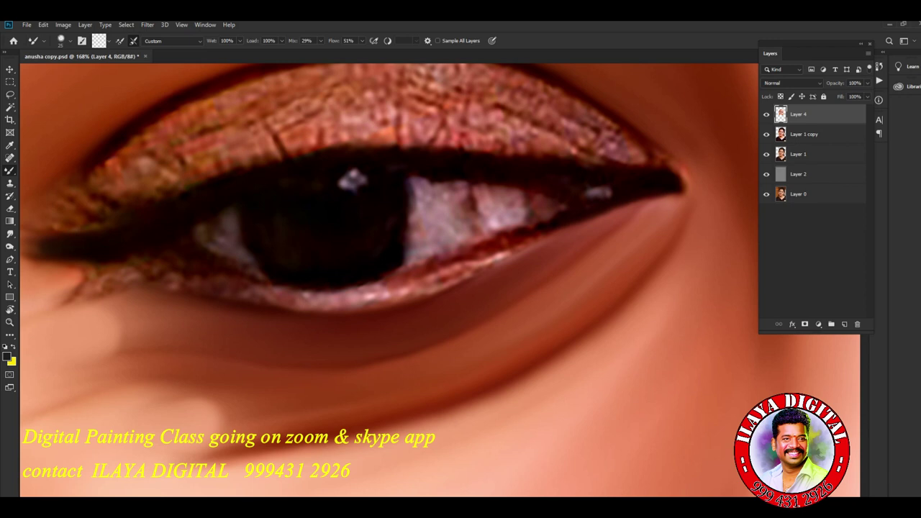
pyautogui.moveTo(533, 237); pyautogui.dragTo(395, 278)
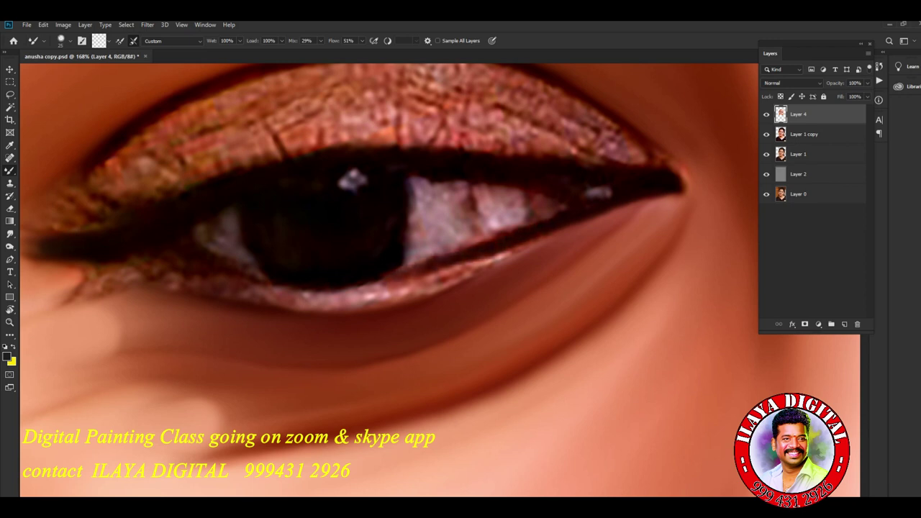
pyautogui.moveTo(482, 259); pyautogui.dragTo(368, 288)
pyautogui.moveTo(238, 285)
pyautogui.mouseDown()
pyautogui.moveTo(279, 286)
pyautogui.moveTo(428, 259)
pyautogui.mouseUp()
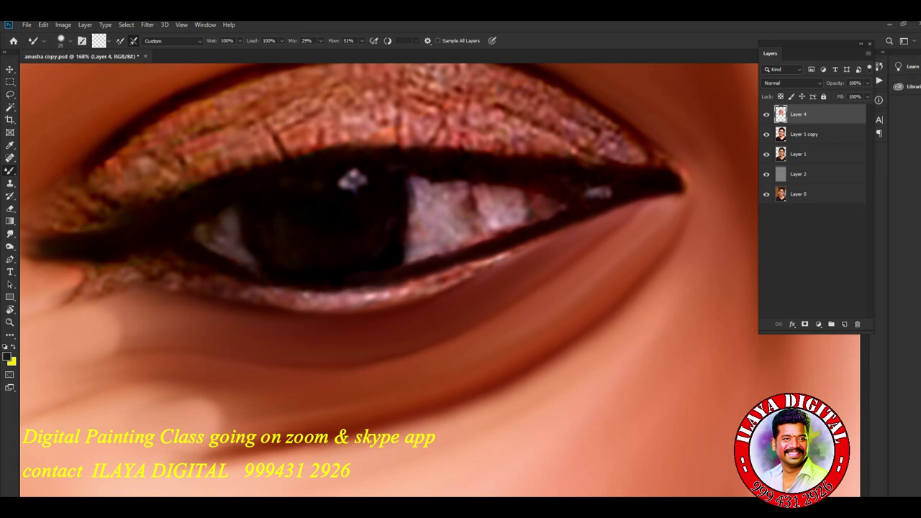
pyautogui.moveTo(240, 262); pyautogui.dragTo(259, 276)
pyautogui.moveTo(468, 265)
pyautogui.mouseDown()
pyautogui.moveTo(411, 258)
pyautogui.moveTo(417, 352)
pyautogui.mouseUp()
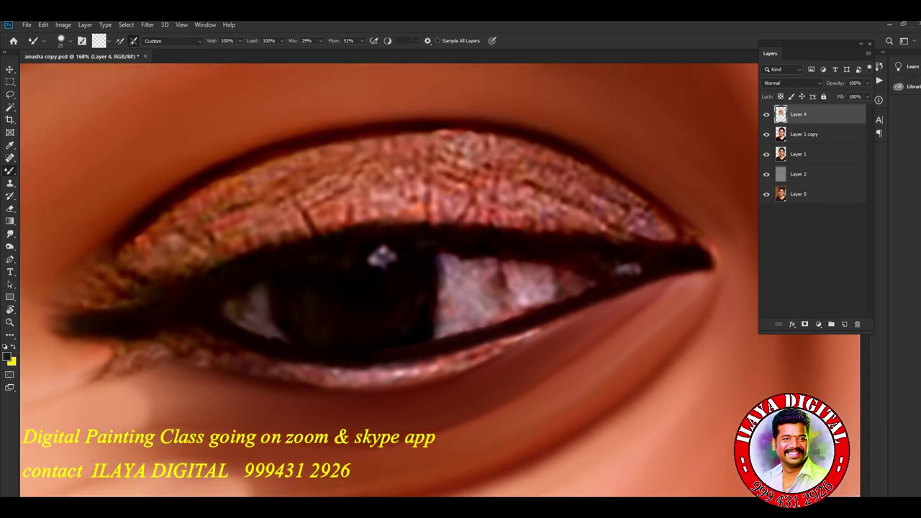
# - Darken the upper liner at both corners and round the iris edges, undoing one stray stroke
pyautogui.moveTo(108, 250); pyautogui.dragTo(76, 277)
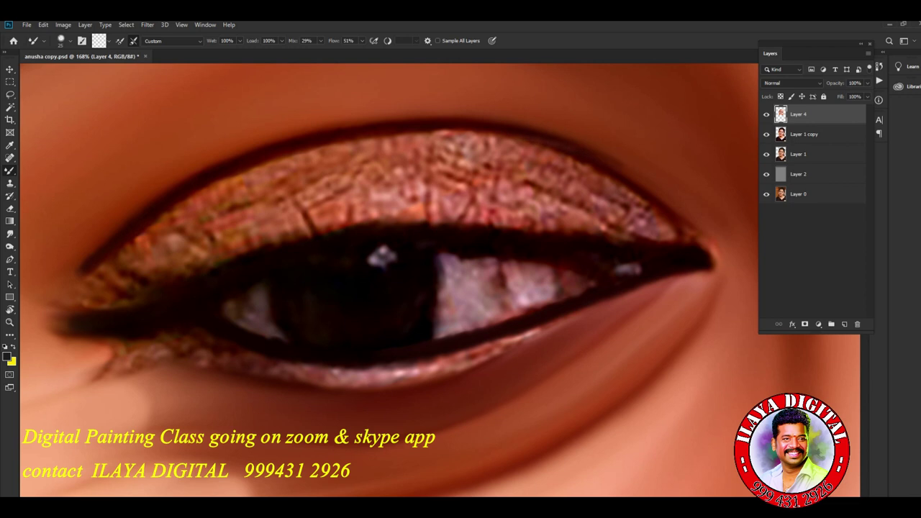
pyautogui.moveTo(656, 188); pyautogui.dragTo(704, 229)
pyautogui.moveTo(671, 202); pyautogui.dragTo(705, 235)
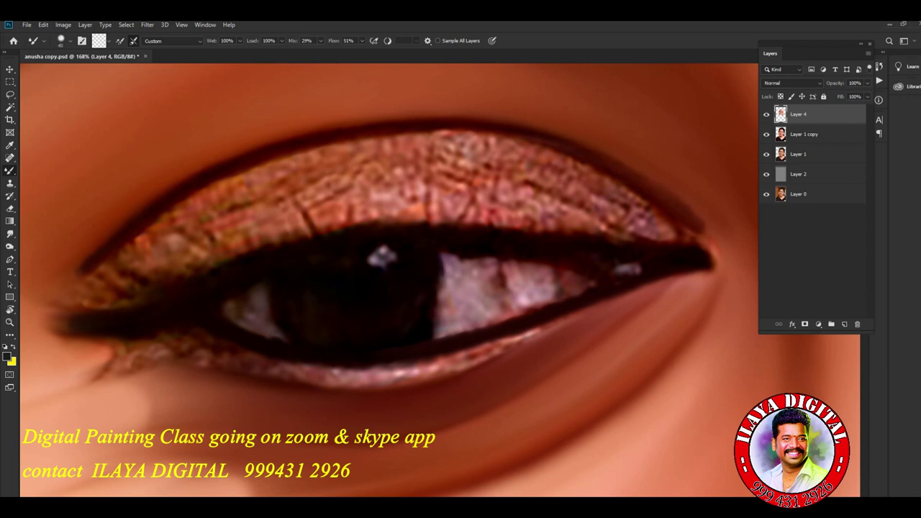
pyautogui.moveTo(440, 259); pyautogui.dragTo(436, 318)
pyautogui.moveTo(442, 275); pyautogui.dragTo(440, 318)
pyautogui.hotkey('ctrl', 'z')
pyautogui.moveTo(269, 294); pyautogui.dragTo(280, 336)
pyautogui.moveTo(443, 264); pyautogui.dragTo(440, 334)
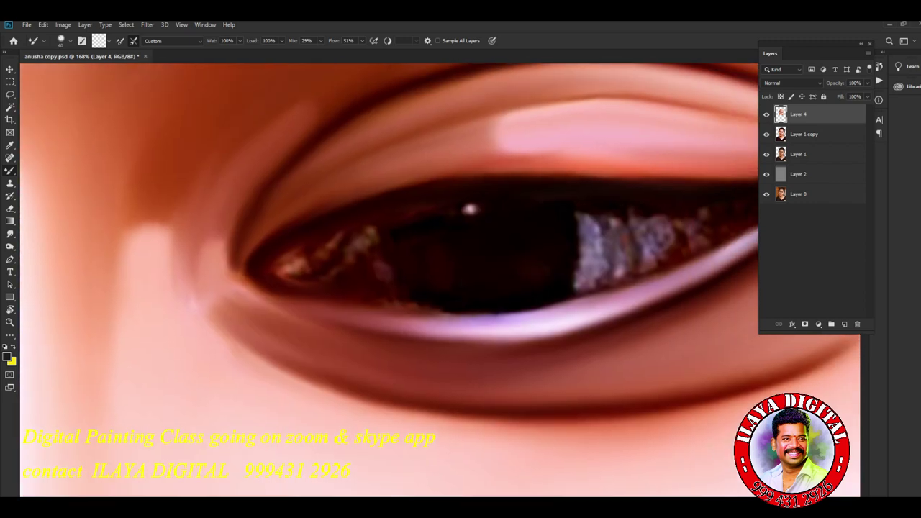
# - Darken the upper-eyelid crease line and deepen the lower edge of the dark iris
pyautogui.scroll(-1, 388, 370)
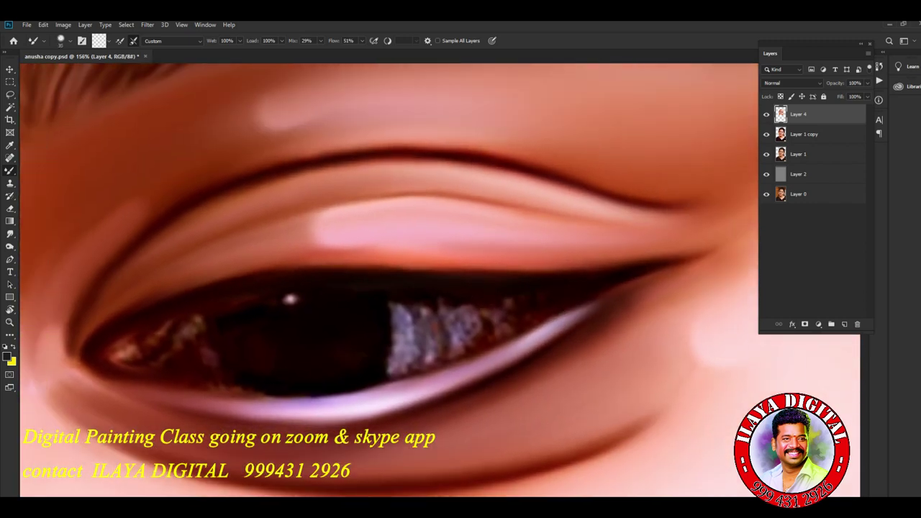
pyautogui.moveTo(308, 154)
pyautogui.mouseDown()
pyautogui.moveTo(379, 161)
pyautogui.moveTo(478, 144)
pyautogui.mouseUp()
pyautogui.moveTo(418, 146); pyautogui.dragTo(532, 161)
pyautogui.moveTo(678, 206); pyautogui.dragTo(692, 210)
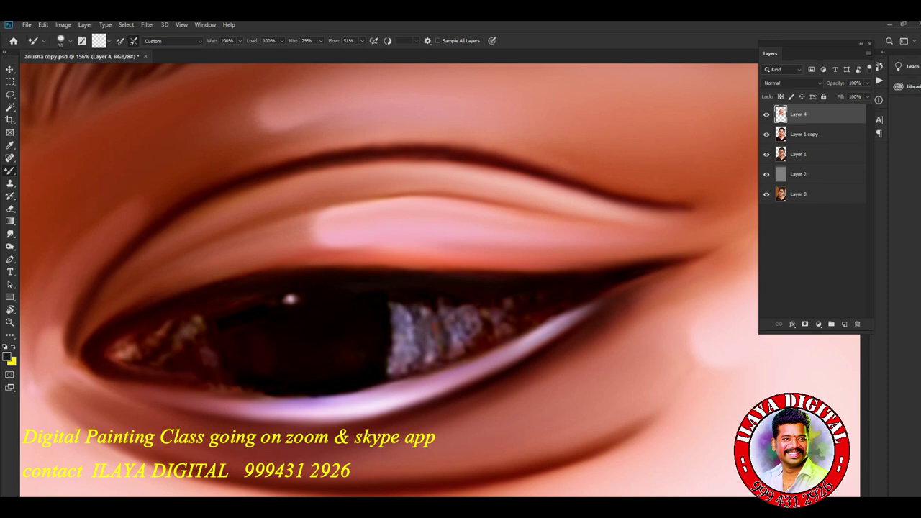
pyautogui.moveTo(135, 369); pyautogui.dragTo(166, 377)
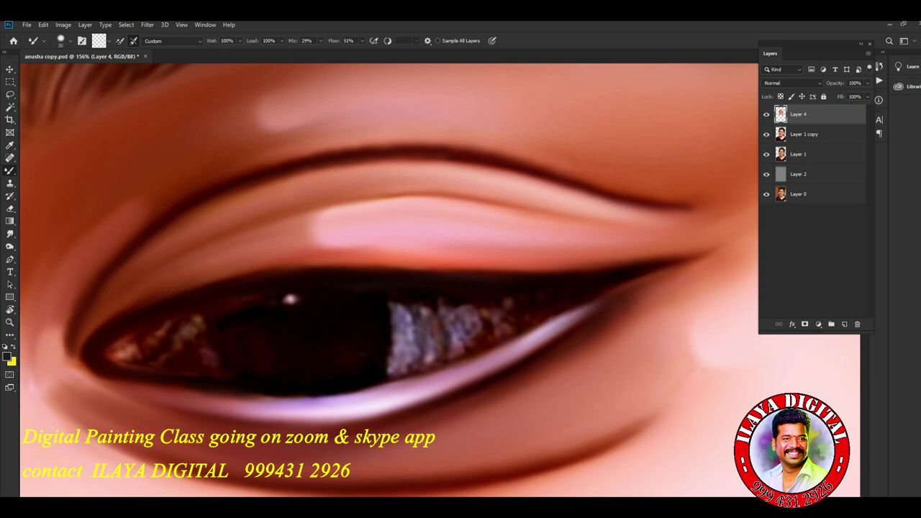
pyautogui.moveTo(385, 383); pyautogui.dragTo(471, 346)
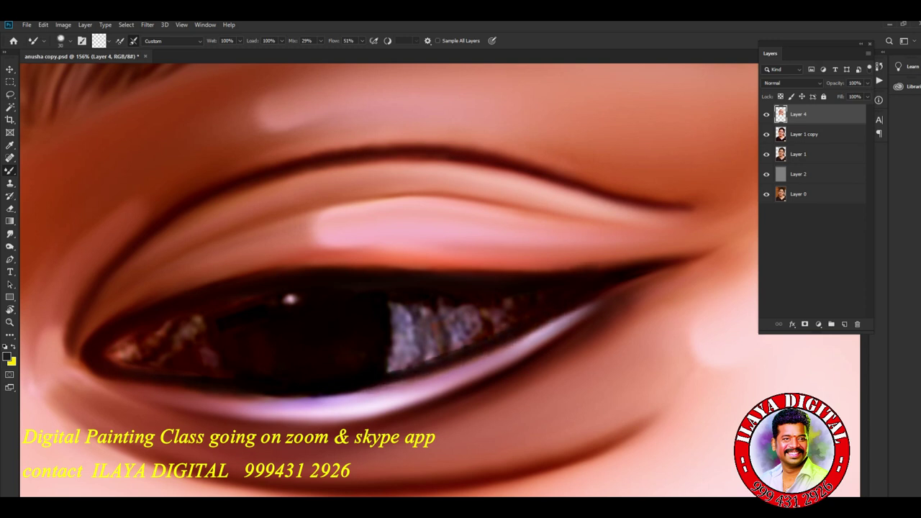
pyautogui.moveTo(432, 375); pyautogui.dragTo(383, 388)
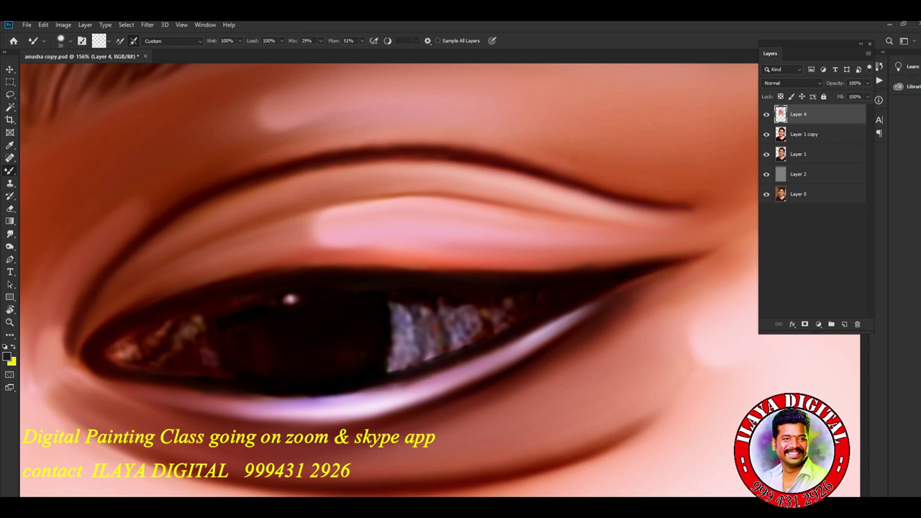
pyautogui.moveTo(394, 327)
pyautogui.mouseDown()
pyautogui.moveTo(391, 371)
pyautogui.moveTo(393, 304)
pyautogui.moveTo(393, 371)
pyautogui.mouseUp()
pyautogui.click(238, 301)
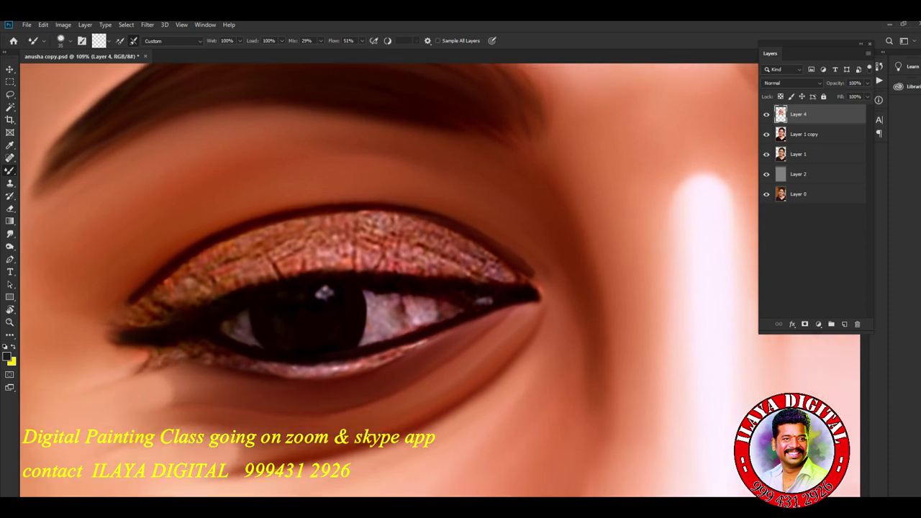
# - With the Smudge tool, blend and soften the shading along and below the lower eyelid
pyautogui.scroll(5, 398, 249)
pyautogui.press('r')
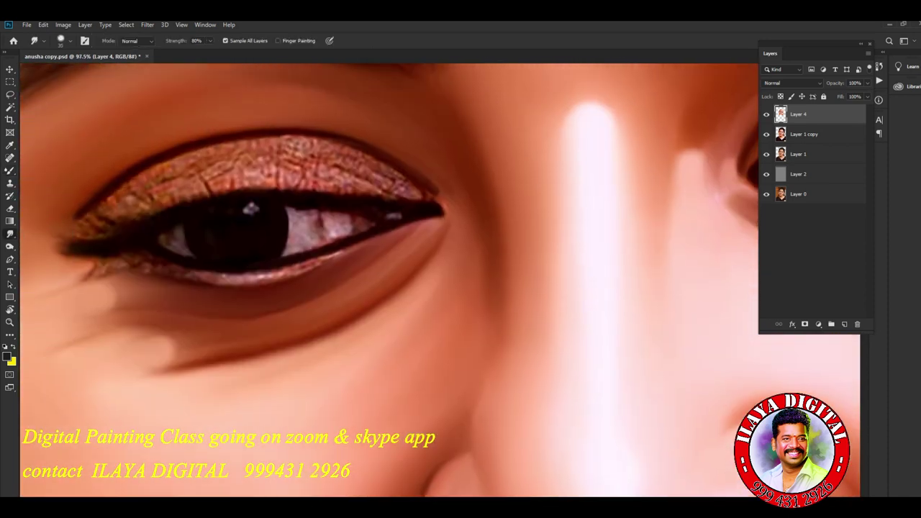
pyautogui.moveTo(108, 302); pyautogui.dragTo(138, 301)
pyautogui.moveTo(331, 338); pyautogui.dragTo(409, 287)
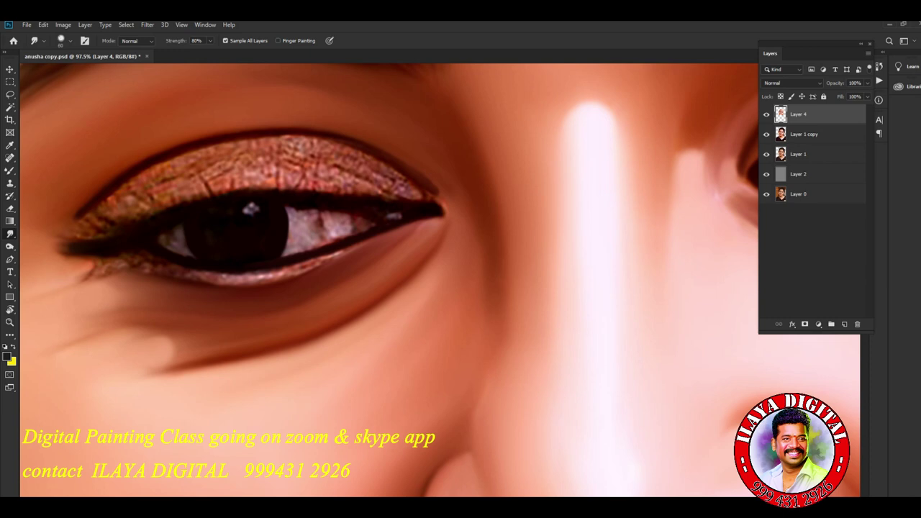
pyautogui.press('b')
pyautogui.scroll(3, 388, 280)
pyautogui.scroll(-2, 388, 280)
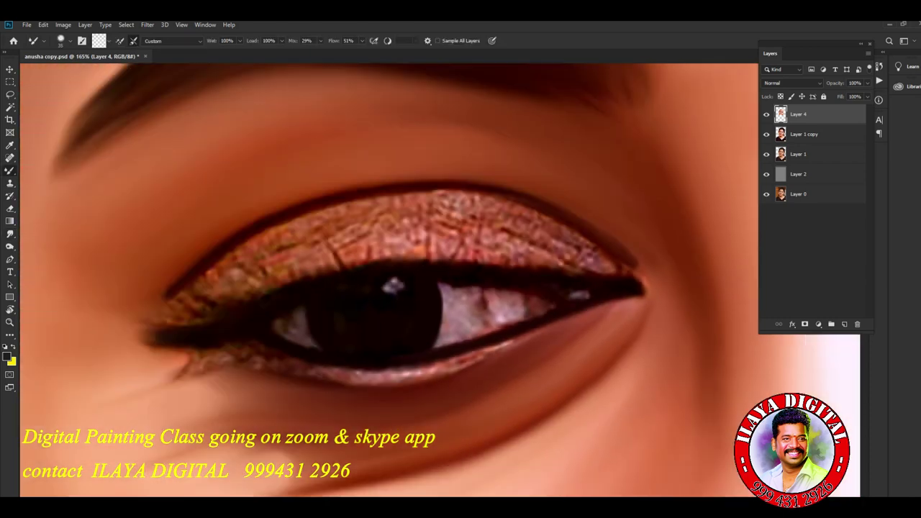
# - Paint skin tone over the upper eyeshadow out to the outer corner and blend the upper-left liner edge
pyautogui.moveTo(302, 229)
pyautogui.mouseDown()
pyautogui.moveTo(378, 208)
pyautogui.moveTo(367, 227)
pyautogui.mouseUp()
pyautogui.moveTo(287, 252)
pyautogui.mouseDown()
pyautogui.moveTo(331, 222)
pyautogui.moveTo(461, 207)
pyautogui.moveTo(489, 227)
pyautogui.mouseUp()
pyautogui.moveTo(407, 200)
pyautogui.mouseDown()
pyautogui.moveTo(475, 203)
pyautogui.moveTo(568, 248)
pyautogui.mouseUp()
pyautogui.moveTo(507, 234)
pyautogui.mouseDown()
pyautogui.moveTo(572, 245)
pyautogui.moveTo(608, 266)
pyautogui.moveTo(551, 255)
pyautogui.mouseUp()
pyautogui.moveTo(426, 237)
pyautogui.mouseDown()
pyautogui.moveTo(479, 255)
pyautogui.moveTo(525, 253)
pyautogui.moveTo(367, 257)
pyautogui.mouseUp()
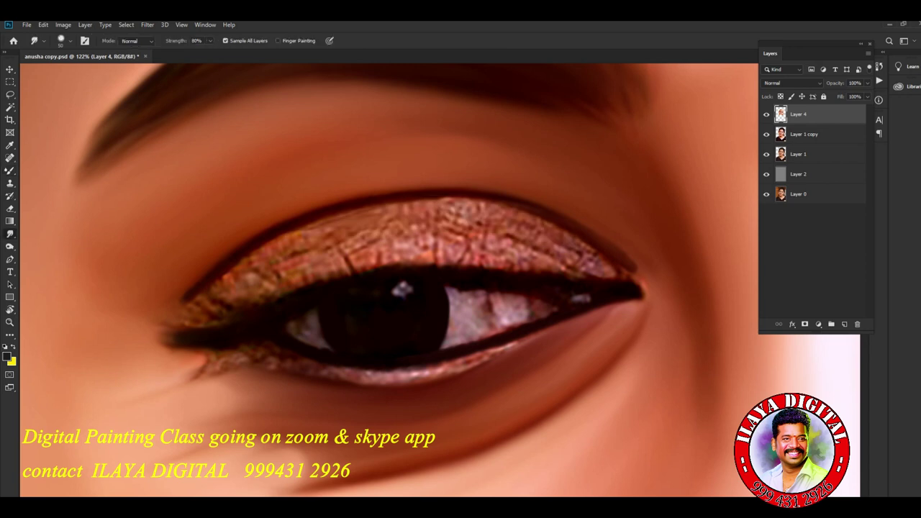
pyautogui.moveTo(252, 277)
pyautogui.mouseDown()
pyautogui.moveTo(260, 260)
pyautogui.moveTo(317, 230)
pyautogui.moveTo(267, 287)
pyautogui.mouseUp()
# - Smudge the sparkly upper eyeshadow and lash-line glitter into smooth skin tone
pyautogui.moveTo(353, 252)
pyautogui.mouseDown()
pyautogui.moveTo(325, 277)
pyautogui.moveTo(286, 259)
pyautogui.moveTo(329, 244)
pyautogui.moveTo(493, 231)
pyautogui.moveTo(479, 202)
pyautogui.mouseUp()
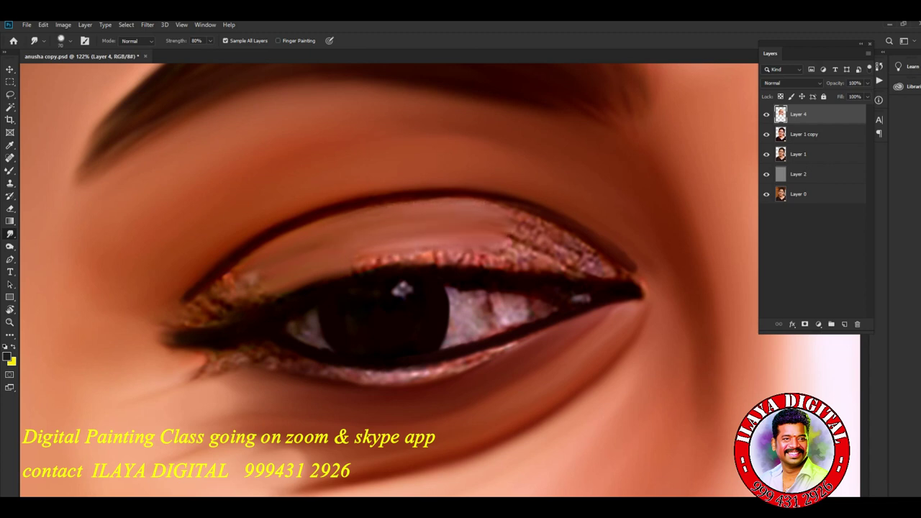
pyautogui.moveTo(504, 248)
pyautogui.mouseDown()
pyautogui.moveTo(543, 222)
pyautogui.moveTo(560, 226)
pyautogui.mouseUp()
pyautogui.moveTo(385, 259)
pyautogui.mouseDown()
pyautogui.moveTo(597, 257)
pyautogui.moveTo(635, 280)
pyautogui.mouseUp()
pyautogui.moveTo(567, 268); pyautogui.dragTo(599, 276)
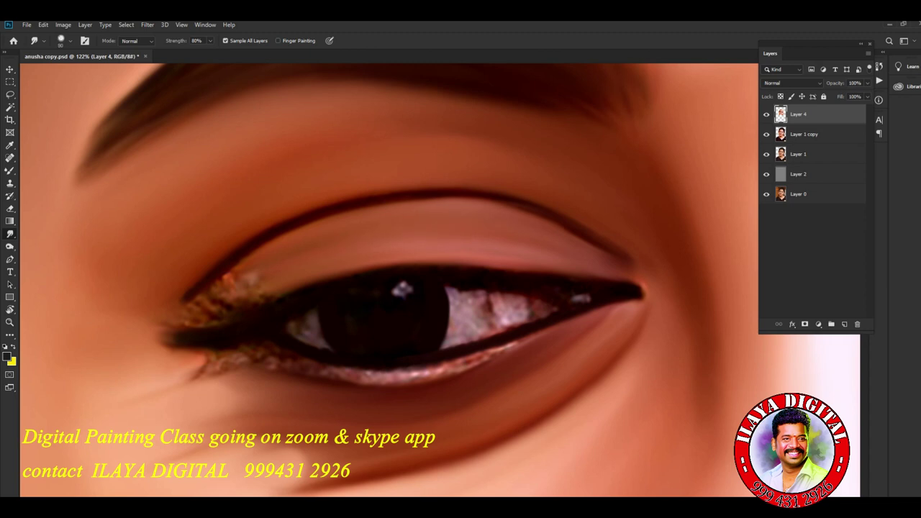
pyautogui.moveTo(543, 218); pyautogui.dragTo(613, 257)
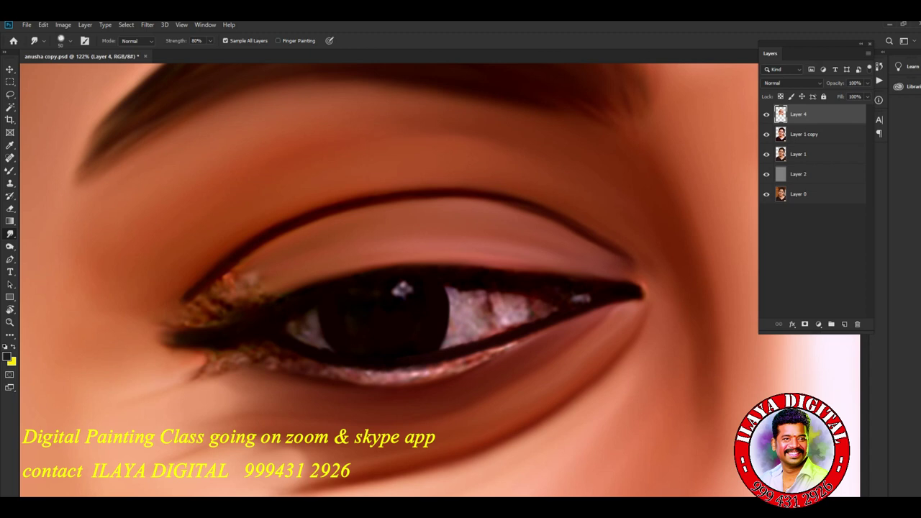
# - Smooth away the inner-corner glitter and reddish spot, lower-lid skin, cheek shading and waterline
pyautogui.moveTo(170, 327); pyautogui.dragTo(261, 252)
pyautogui.moveTo(180, 331)
pyautogui.mouseDown()
pyautogui.moveTo(288, 280)
pyautogui.moveTo(285, 288)
pyautogui.mouseUp()
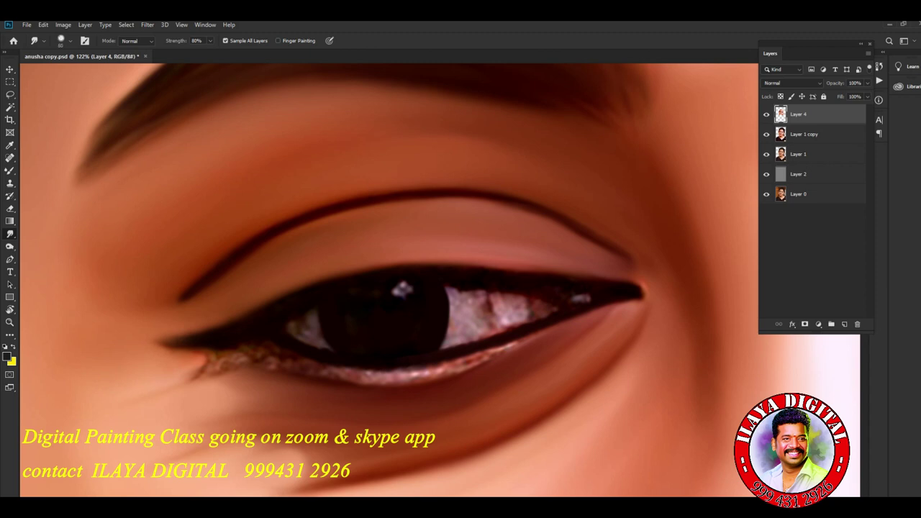
pyautogui.moveTo(194, 363); pyautogui.dragTo(237, 370)
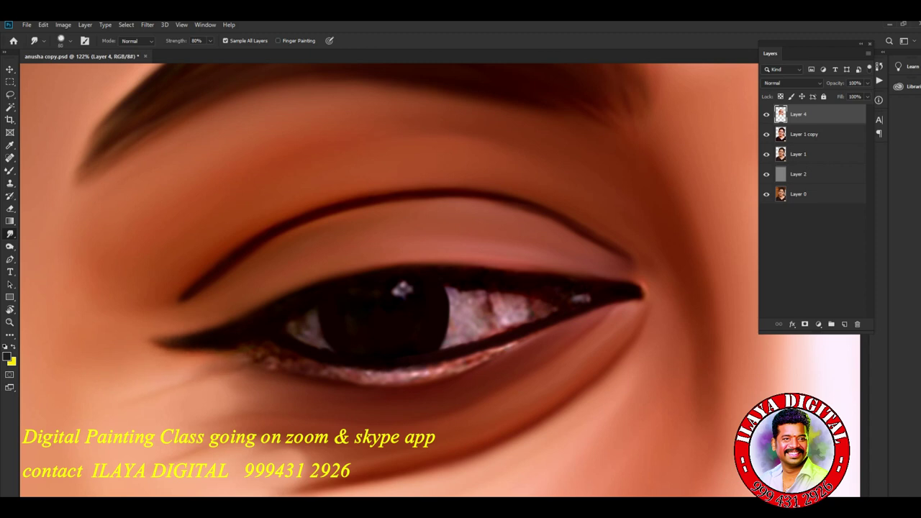
pyautogui.moveTo(230, 392); pyautogui.dragTo(303, 396)
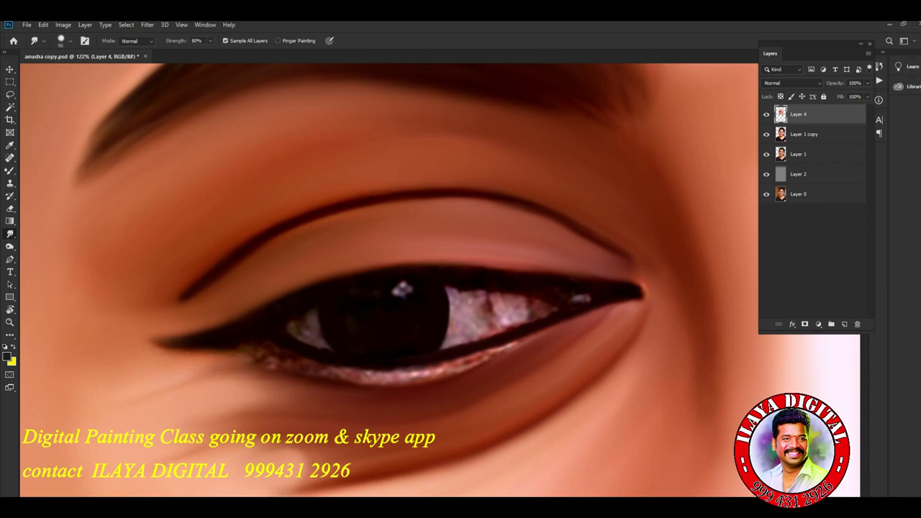
pyautogui.moveTo(215, 429); pyautogui.dragTo(310, 435)
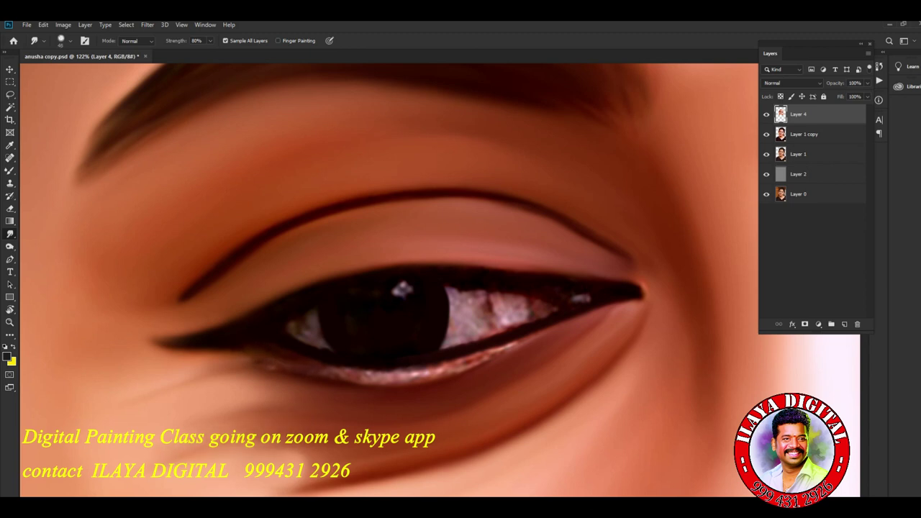
pyautogui.moveTo(412, 374); pyautogui.dragTo(529, 339)
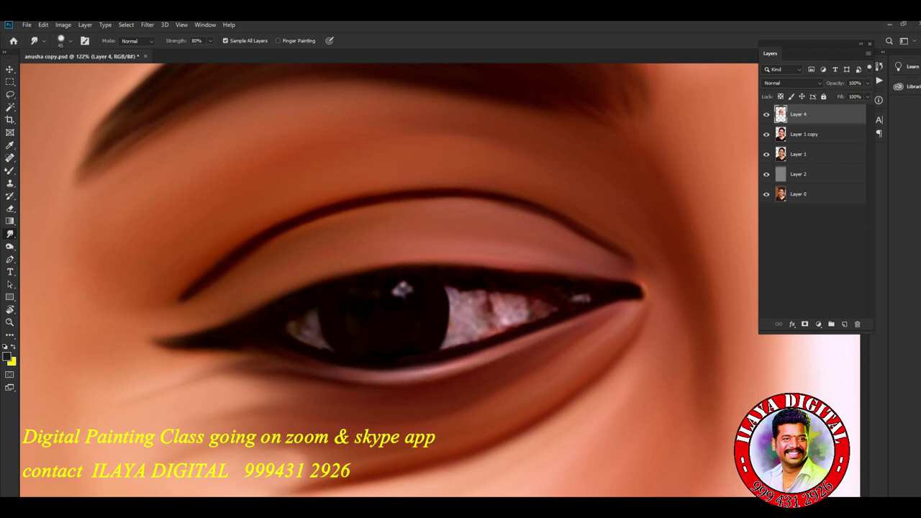
pyautogui.moveTo(504, 288); pyautogui.dragTo(388, 270)
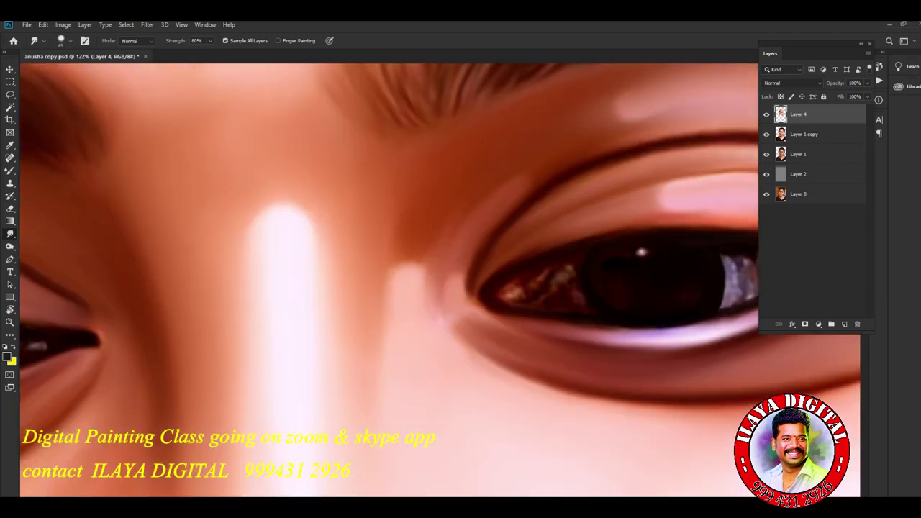
# - Trace a curved Pen path around the iris and load it as a selection
pyautogui.press('p')
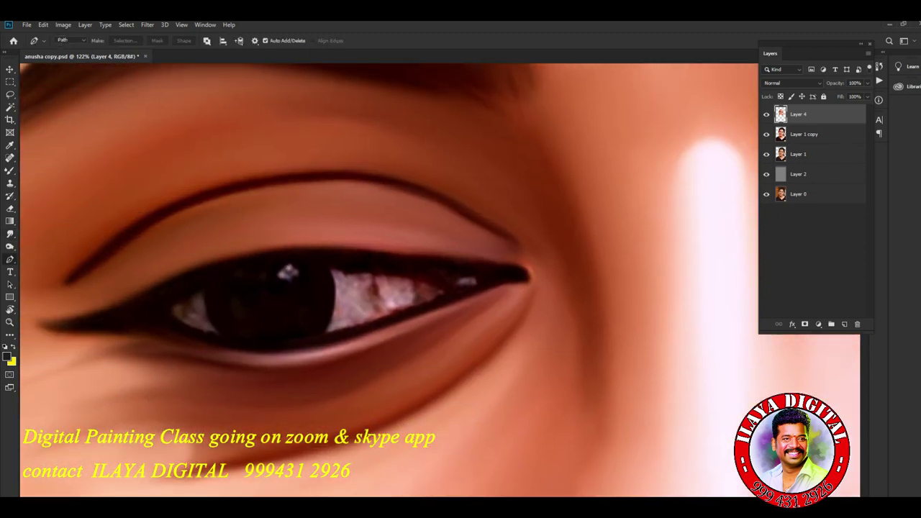
pyautogui.click(320, 253)
pyautogui.moveTo(319, 336); pyautogui.dragTo(291, 376)
pyautogui.moveTo(233, 347); pyautogui.dragTo(224, 341)
pyautogui.moveTo(209, 275); pyautogui.dragTo(229, 238)
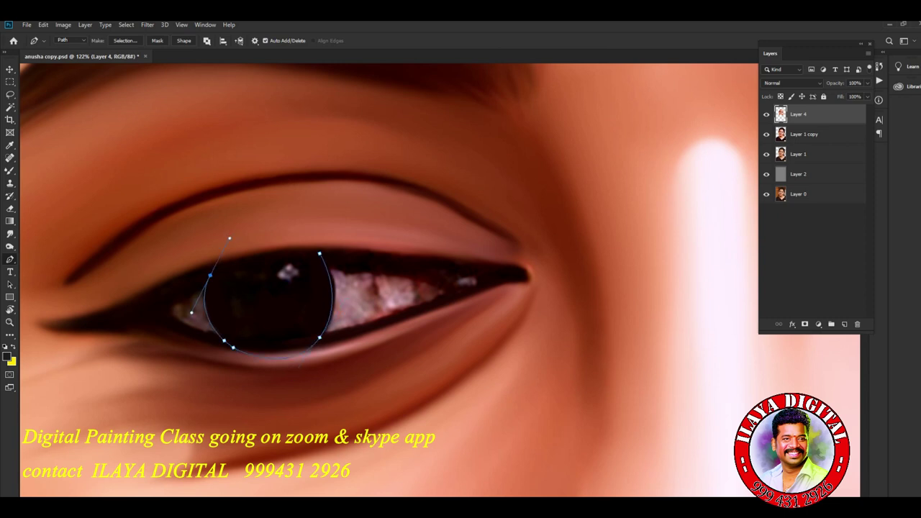
pyautogui.hotkey('ctrl', 'Return')
# - Smudge the speckled eye white beside the iris into smooth, brighter tones
pyautogui.press('r')
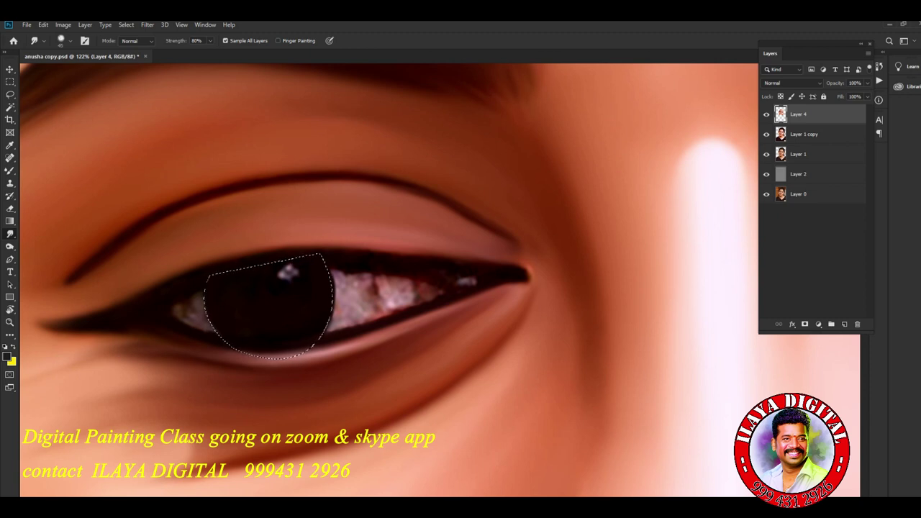
pyautogui.moveTo(371, 297)
pyautogui.mouseDown()
pyautogui.moveTo(397, 311)
pyautogui.moveTo(441, 290)
pyautogui.mouseUp()
pyautogui.moveTo(348, 323)
pyautogui.mouseDown()
pyautogui.moveTo(383, 319)
pyautogui.moveTo(325, 323)
pyautogui.mouseUp()
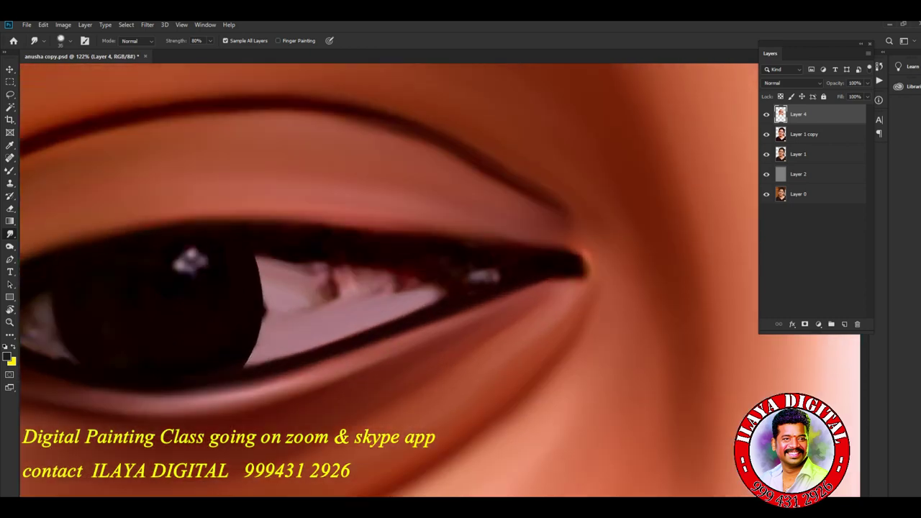
pyautogui.hotkey('ctrl', '+')
pyautogui.hotkey('ctrl', '+')
# - Even out the eye white right of the iris, blend its upper edge into the lid and tone down a stray highlight
pyautogui.moveTo(266, 311); pyautogui.dragTo(295, 317)
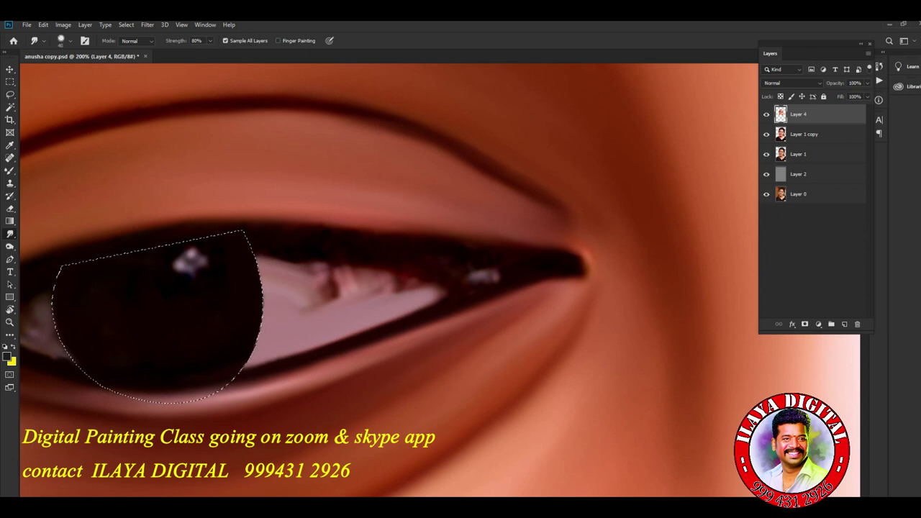
pyautogui.moveTo(303, 313)
pyautogui.mouseDown()
pyautogui.moveTo(352, 275)
pyautogui.moveTo(356, 284)
pyautogui.moveTo(381, 284)
pyautogui.mouseUp()
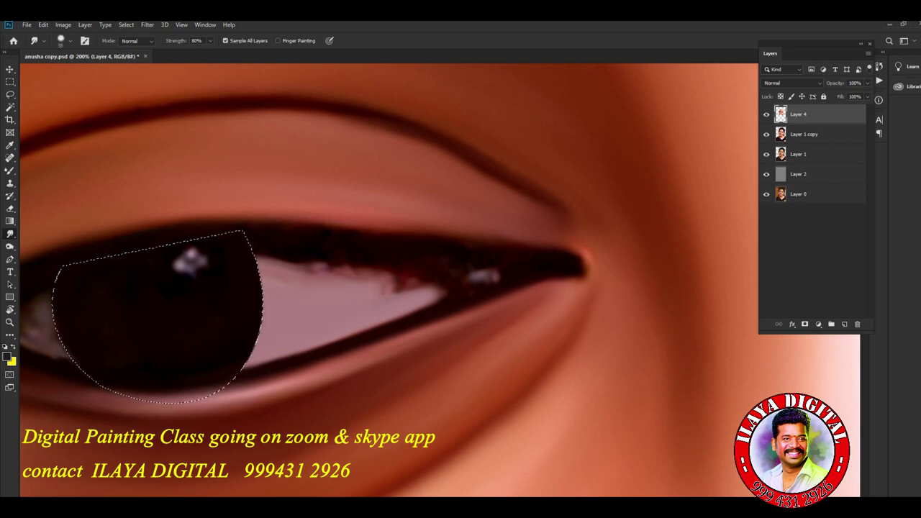
pyautogui.moveTo(301, 282); pyautogui.dragTo(328, 274)
pyautogui.moveTo(374, 295)
pyautogui.mouseDown()
pyautogui.moveTo(446, 273)
pyautogui.moveTo(455, 280)
pyautogui.moveTo(453, 267)
pyautogui.moveTo(464, 270)
pyautogui.mouseUp()
pyautogui.moveTo(412, 311); pyautogui.dragTo(458, 291)
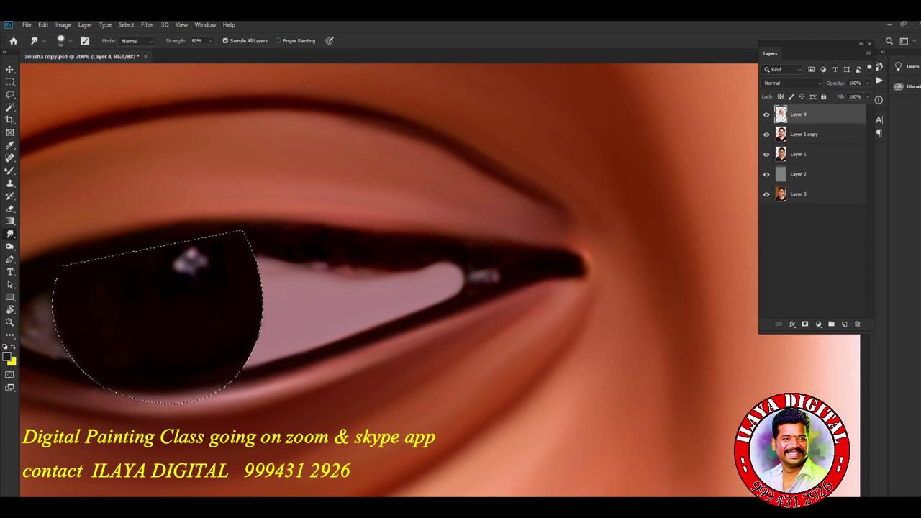
pyautogui.moveTo(435, 267); pyautogui.dragTo(314, 259)
pyautogui.moveTo(364, 278); pyautogui.dragTo(255, 257)
pyautogui.moveTo(327, 258); pyautogui.dragTo(284, 255)
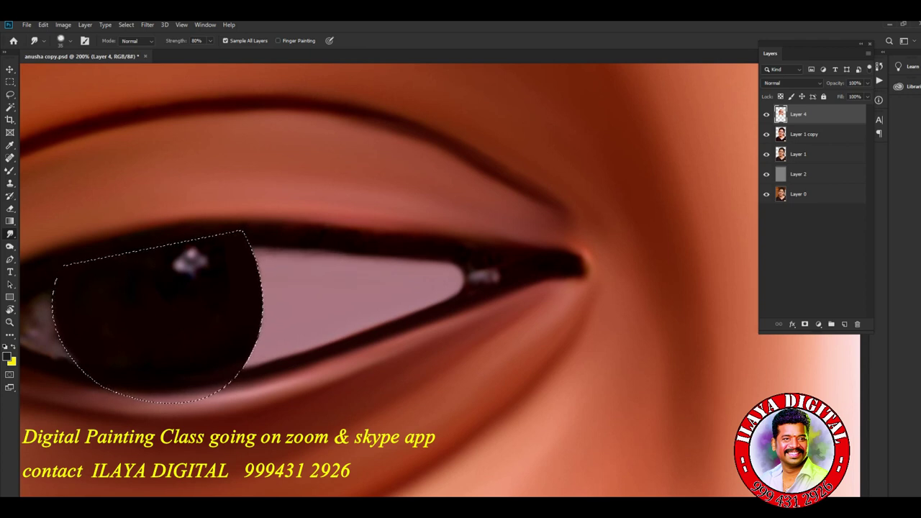
pyautogui.moveTo(487, 275); pyautogui.dragTo(482, 276)
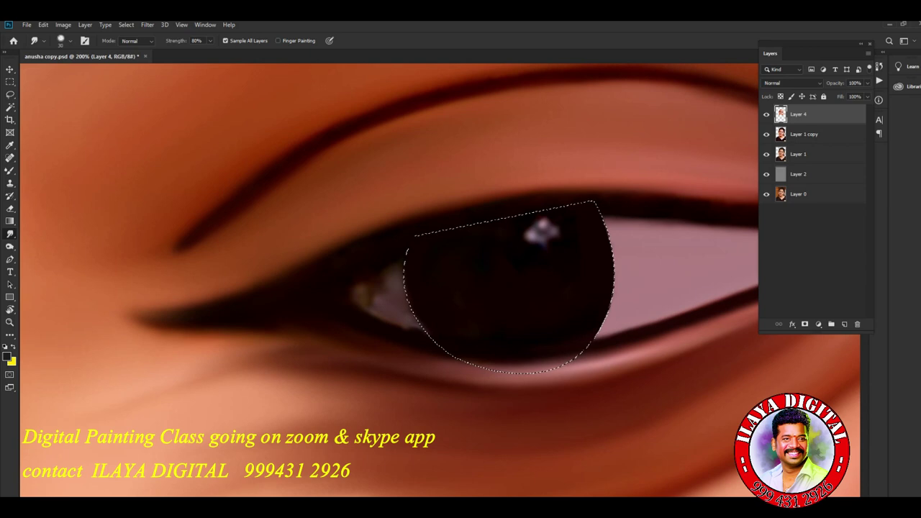
# - Smooth the inner corner into a clean pale triangle, including its lower edge
pyautogui.moveTo(385, 284)
pyautogui.mouseDown()
pyautogui.moveTo(366, 304)
pyautogui.moveTo(352, 292)
pyautogui.mouseUp()
pyautogui.moveTo(389, 268); pyautogui.dragTo(349, 288)
pyautogui.moveTo(407, 255)
pyautogui.mouseDown()
pyautogui.moveTo(352, 274)
pyautogui.moveTo(349, 306)
pyautogui.mouseUp()
pyautogui.moveTo(417, 324); pyautogui.dragTo(382, 321)
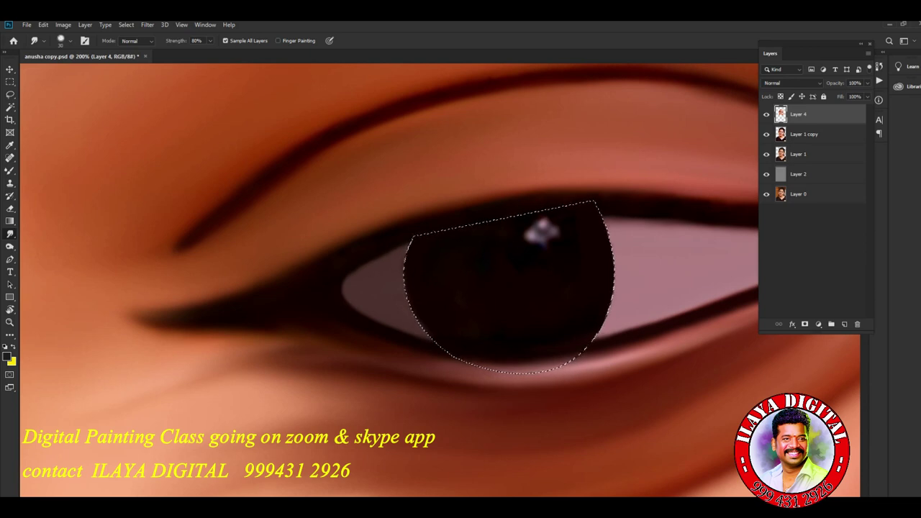
# - Deselect the iris and smudge the catchlight's squarish top edge into a round pale highlight
pyautogui.hotkey('ctrl', 'd')
pyautogui.moveTo(503, 288); pyautogui.dragTo(470, 306)
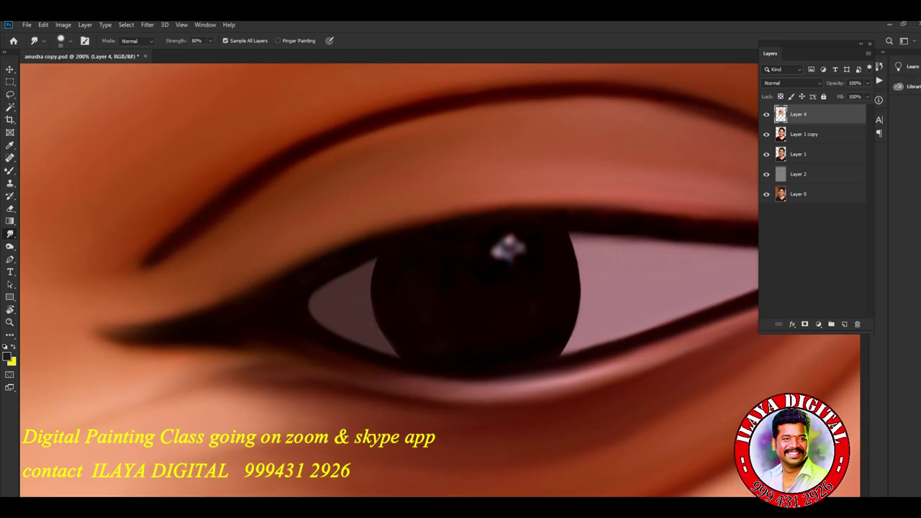
pyautogui.moveTo(513, 241)
pyautogui.mouseDown()
pyautogui.moveTo(501, 246)
pyautogui.moveTo(506, 257)
pyautogui.moveTo(524, 249)
pyautogui.moveTo(497, 258)
pyautogui.moveTo(513, 269)
pyautogui.moveTo(495, 252)
pyautogui.moveTo(502, 265)
pyautogui.moveTo(531, 248)
pyautogui.moveTo(516, 232)
pyautogui.moveTo(534, 254)
pyautogui.moveTo(496, 268)
pyautogui.moveTo(498, 240)
pyautogui.moveTo(528, 268)
pyautogui.moveTo(497, 270)
pyautogui.moveTo(497, 234)
pyautogui.moveTo(531, 242)
pyautogui.moveTo(523, 272)
pyautogui.mouseUp()
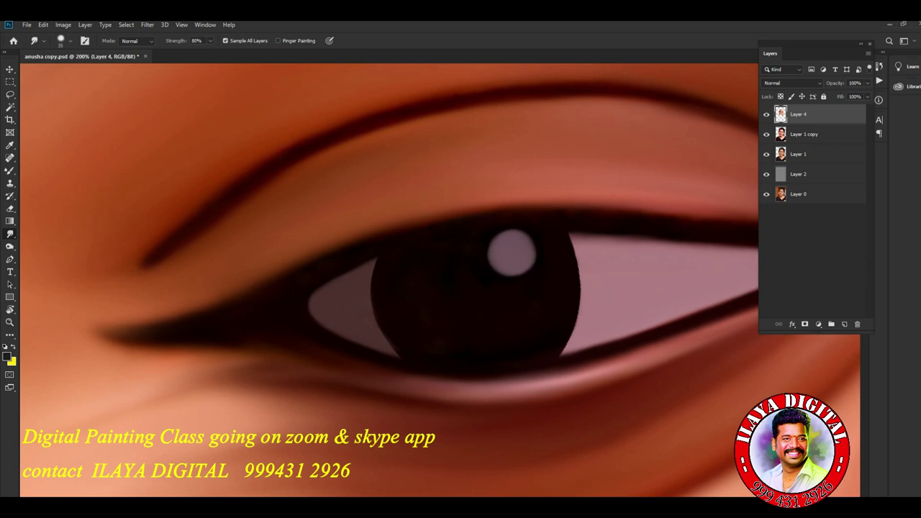
pyautogui.moveTo(495, 236)
pyautogui.mouseDown()
pyautogui.moveTo(524, 229)
pyautogui.moveTo(535, 250)
pyautogui.mouseUp()
pyautogui.moveTo(500, 231)
pyautogui.mouseDown()
pyautogui.moveTo(533, 232)
pyautogui.moveTo(523, 230)
pyautogui.mouseUp()
pyautogui.scroll(-10, 441, 280)
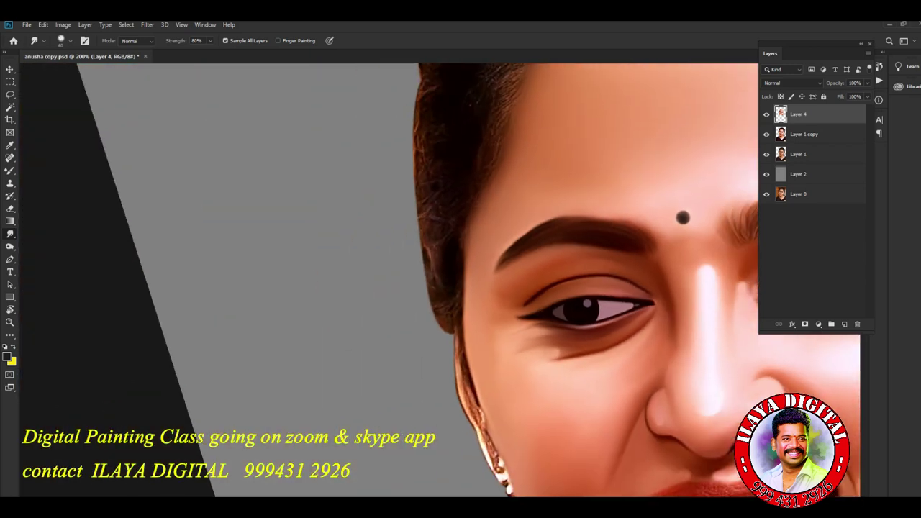
# - Trace a closed, curved Pen path around the other eye's iris and load it as a selection
pyautogui.scroll(3, 440, 280)
pyautogui.scroll(-3, 549, 247)
pyautogui.scroll(8, 549, 247)
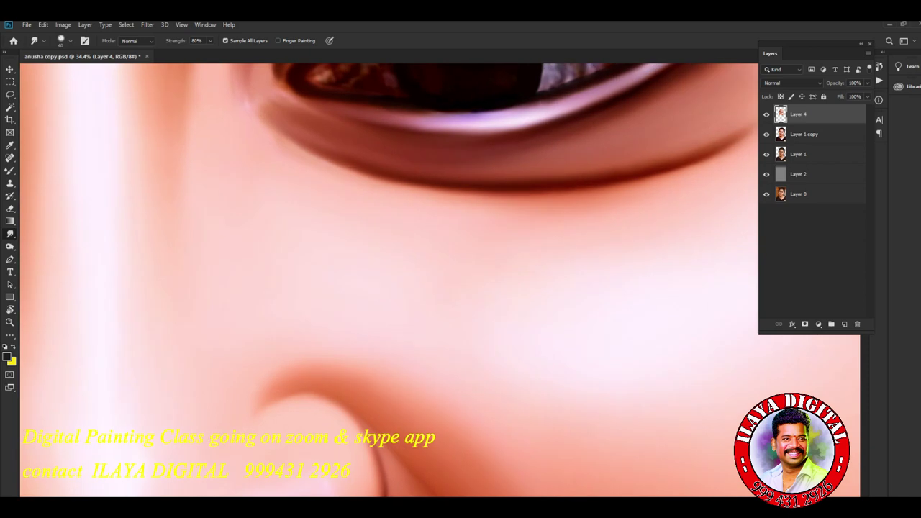
pyautogui.scroll(3, 632, 351)
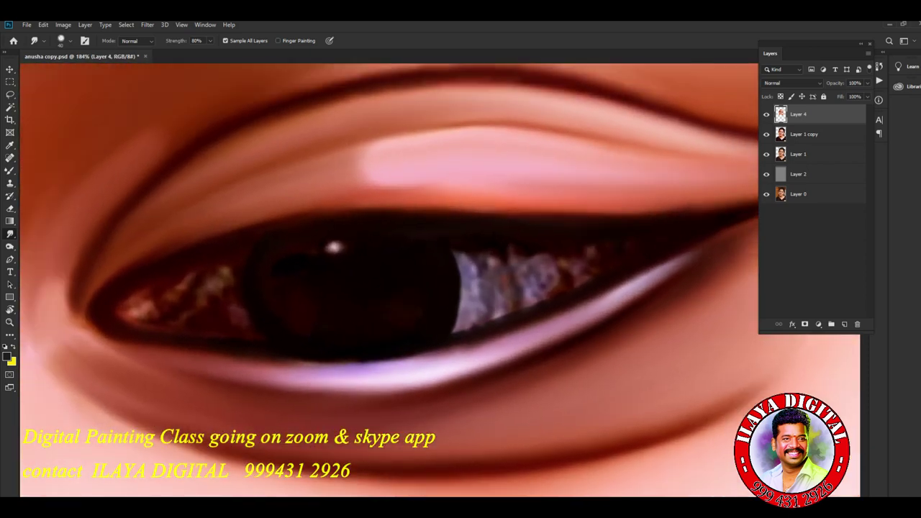
pyautogui.press('p')
pyautogui.click(426, 223)
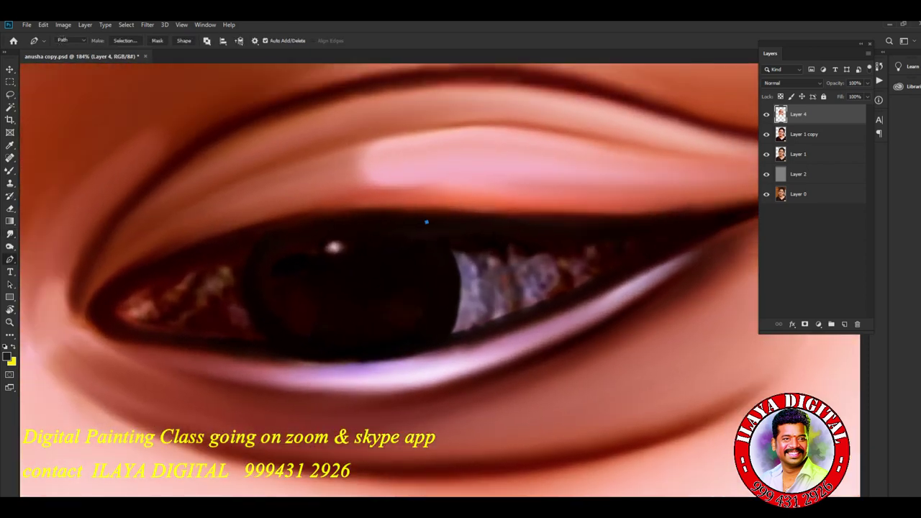
pyautogui.moveTo(440, 345); pyautogui.dragTo(393, 416)
pyautogui.click(373, 349)
pyautogui.click(272, 345)
pyautogui.moveTo(266, 232); pyautogui.dragTo(321, 174)
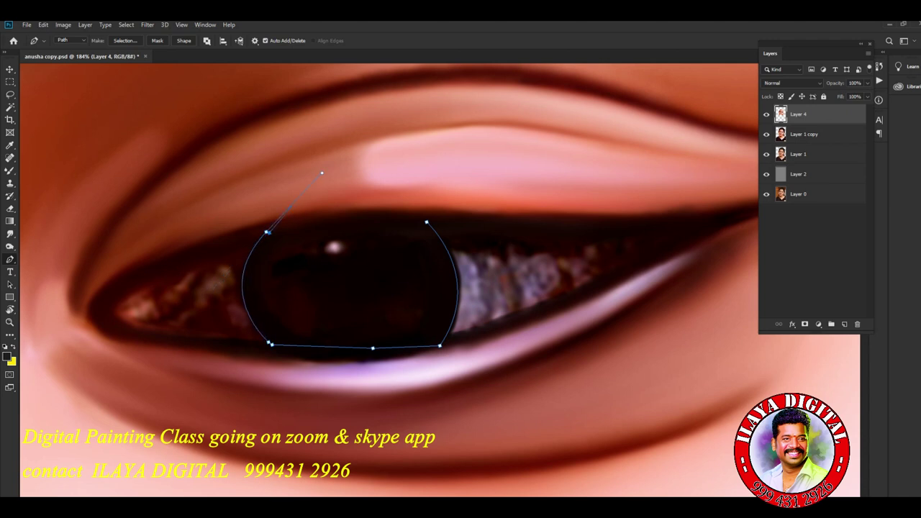
pyautogui.moveTo(427, 223); pyautogui.dragTo(387, 222)
pyautogui.hotkey('ctrl', 'Return')
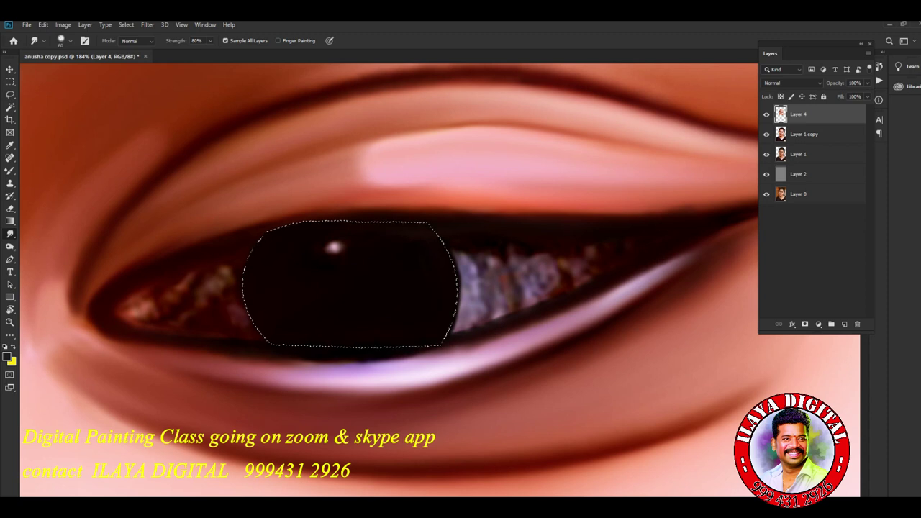
# - Enlarge the catchlight into a round dot and smooth the iris's right edge and adjoining eye-white
pyautogui.moveTo(334, 248)
pyautogui.mouseDown()
pyautogui.moveTo(335, 256)
pyautogui.moveTo(326, 245)
pyautogui.moveTo(343, 263)
pyautogui.moveTo(343, 246)
pyautogui.moveTo(331, 268)
pyautogui.moveTo(345, 268)
pyautogui.mouseUp()
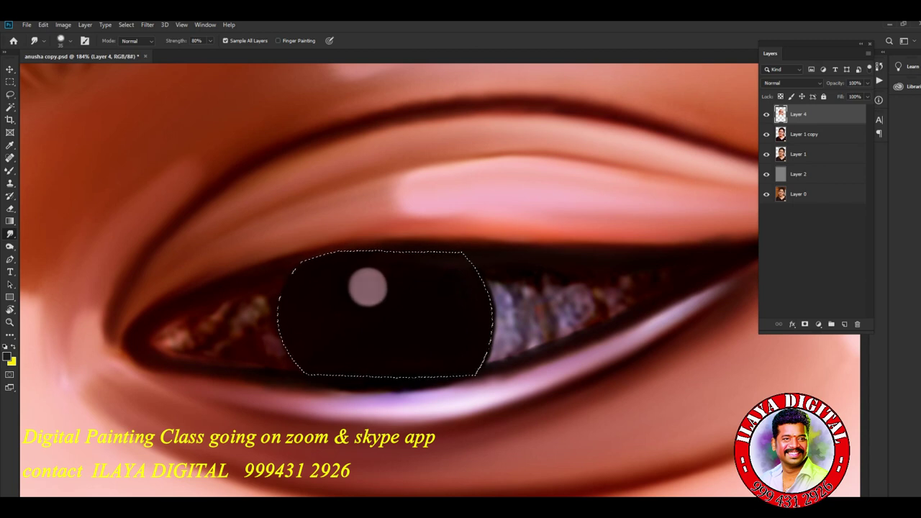
pyautogui.moveTo(511, 316)
pyautogui.mouseDown()
pyautogui.moveTo(509, 336)
pyautogui.moveTo(488, 277)
pyautogui.mouseUp()
pyautogui.moveTo(510, 335); pyautogui.dragTo(508, 321)
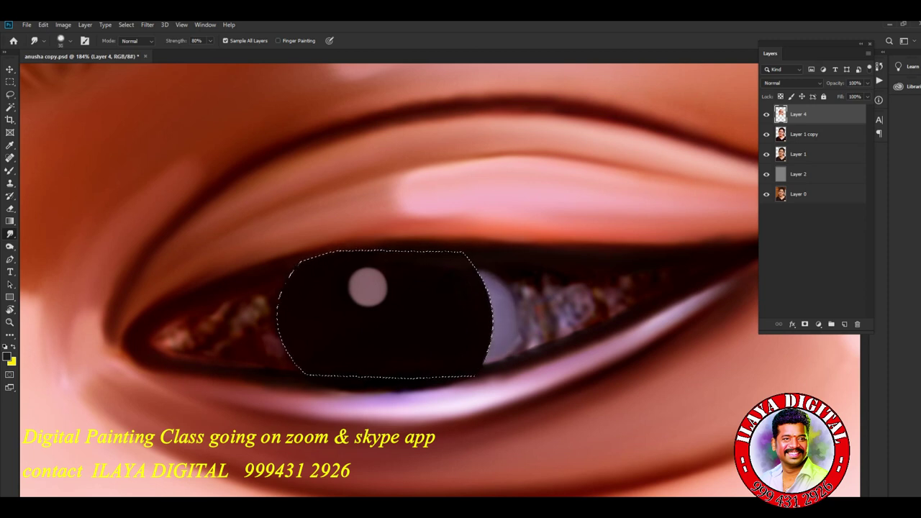
pyautogui.moveTo(511, 352); pyautogui.dragTo(605, 321)
# - Smear the textured eye-white right of the iris into even lavender, removing the dark streak
pyautogui.moveTo(519, 335)
pyautogui.mouseDown()
pyautogui.moveTo(568, 316)
pyautogui.moveTo(561, 305)
pyautogui.moveTo(596, 309)
pyautogui.moveTo(632, 291)
pyautogui.mouseUp()
pyautogui.moveTo(596, 323)
pyautogui.mouseDown()
pyautogui.moveTo(634, 291)
pyautogui.moveTo(659, 288)
pyautogui.mouseUp()
pyautogui.moveTo(516, 313)
pyautogui.mouseDown()
pyautogui.moveTo(507, 278)
pyautogui.moveTo(523, 281)
pyautogui.moveTo(486, 268)
pyautogui.moveTo(595, 276)
pyautogui.mouseUp()
pyautogui.moveTo(529, 269); pyautogui.dragTo(684, 272)
pyautogui.moveTo(531, 300); pyautogui.dragTo(638, 285)
pyautogui.moveTo(613, 317)
pyautogui.mouseDown()
pyautogui.moveTo(661, 292)
pyautogui.moveTo(662, 280)
pyautogui.moveTo(688, 275)
pyautogui.mouseUp()
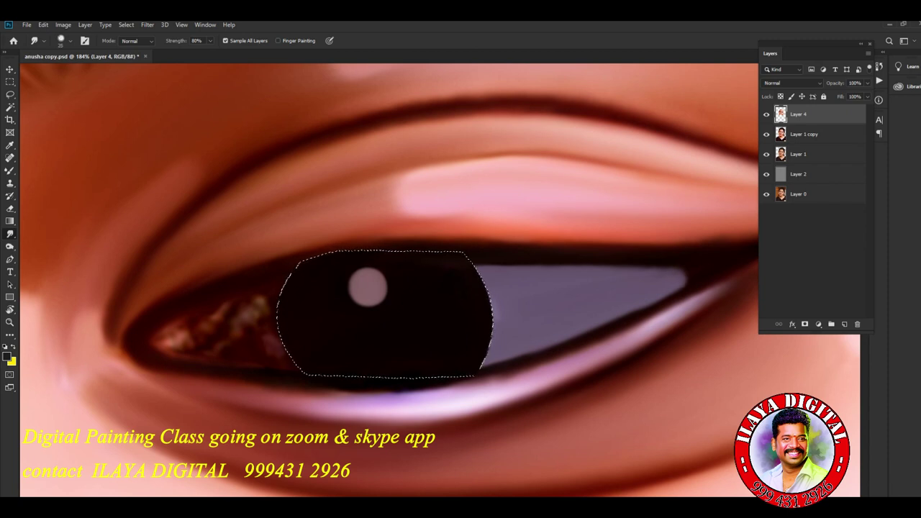
pyautogui.moveTo(623, 328); pyautogui.dragTo(652, 318)
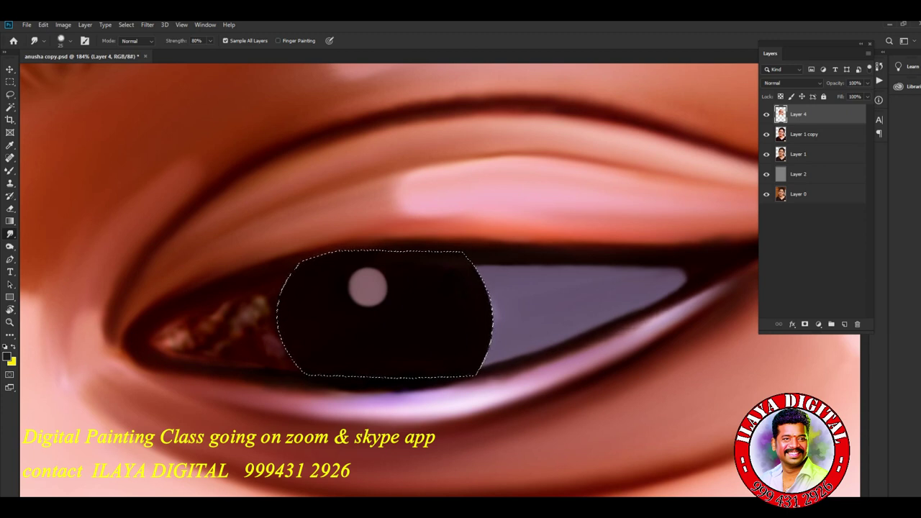
pyautogui.click(7, 355)
# - Sample the eye-white's muted lavender (#7e698b) as the foreground colour
pyautogui.click(575, 288)
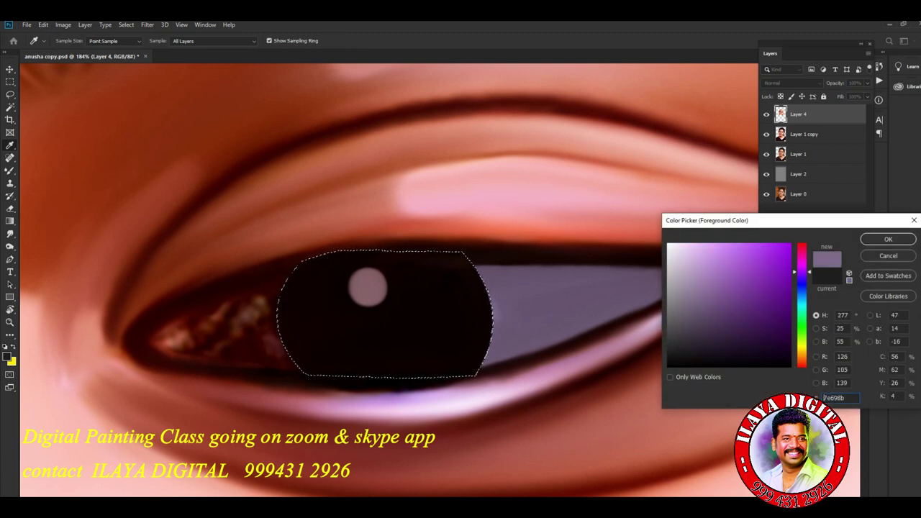
pyautogui.click(888, 239)
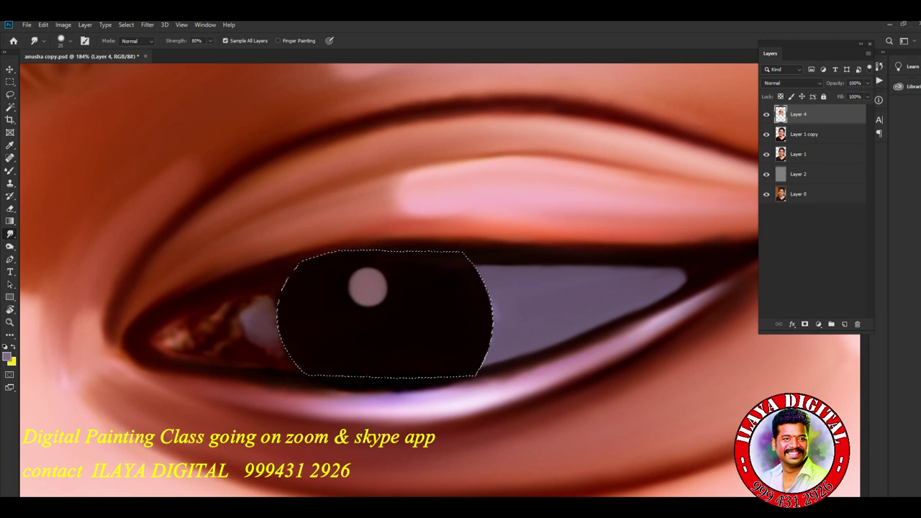
# - Smudge the eye-white just left of the iris into pale lavender, covering the dark streak
pyautogui.moveTo(251, 317)
pyautogui.mouseDown()
pyautogui.moveTo(201, 321)
pyautogui.moveTo(231, 338)
pyautogui.moveTo(227, 345)
pyautogui.mouseUp()
pyautogui.moveTo(213, 315)
pyautogui.mouseDown()
pyautogui.moveTo(199, 321)
pyautogui.moveTo(197, 303)
pyautogui.moveTo(212, 291)
pyautogui.moveTo(275, 278)
pyautogui.mouseUp()
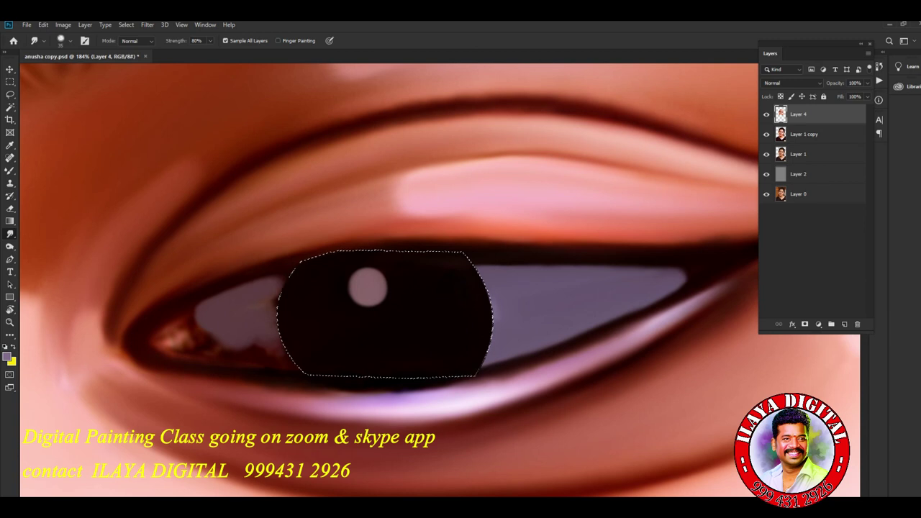
pyautogui.moveTo(259, 311); pyautogui.dragTo(275, 302)
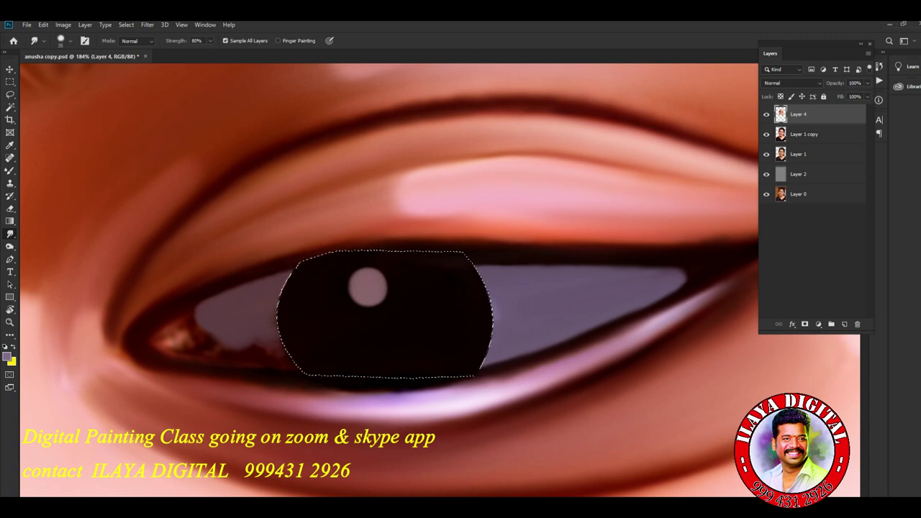
pyautogui.moveTo(210, 331)
pyautogui.mouseDown()
pyautogui.moveTo(181, 310)
pyautogui.moveTo(177, 317)
pyautogui.moveTo(205, 361)
pyautogui.moveTo(237, 363)
pyautogui.moveTo(229, 350)
pyautogui.moveTo(304, 374)
pyautogui.mouseUp()
pyautogui.moveTo(251, 337); pyautogui.dragTo(291, 356)
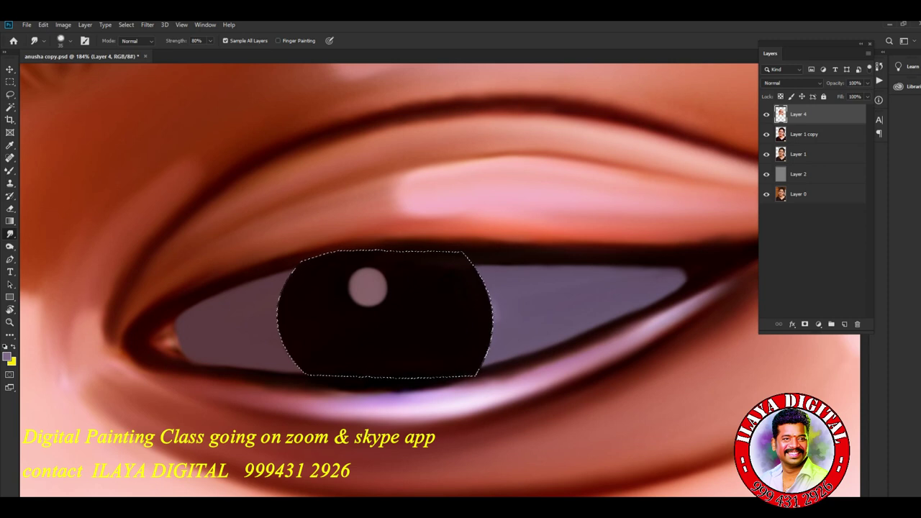
# - Blend the pink inner-corner highlight, darken the outline's lower-left corner, and deselect
pyautogui.moveTo(162, 343)
pyautogui.mouseDown()
pyautogui.moveTo(156, 332)
pyautogui.moveTo(184, 314)
pyautogui.mouseUp()
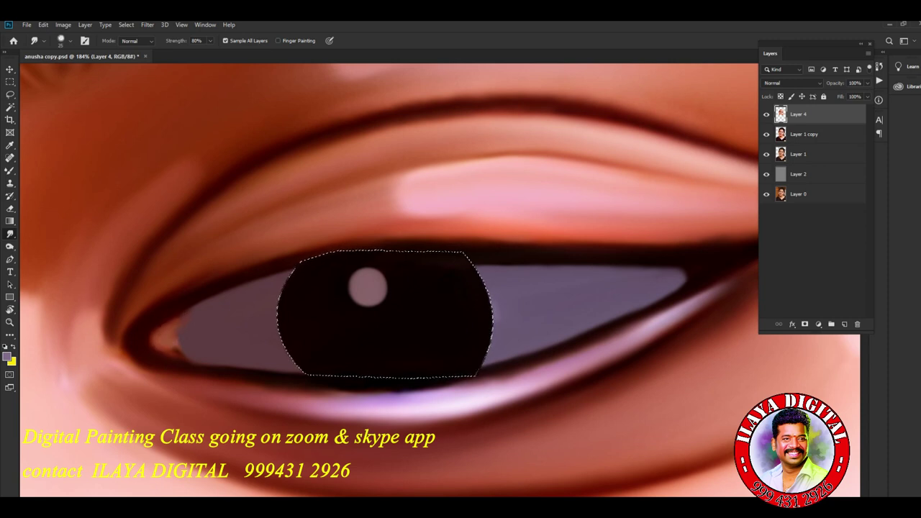
pyautogui.moveTo(169, 352)
pyautogui.mouseDown()
pyautogui.moveTo(184, 350)
pyautogui.moveTo(190, 334)
pyautogui.mouseUp()
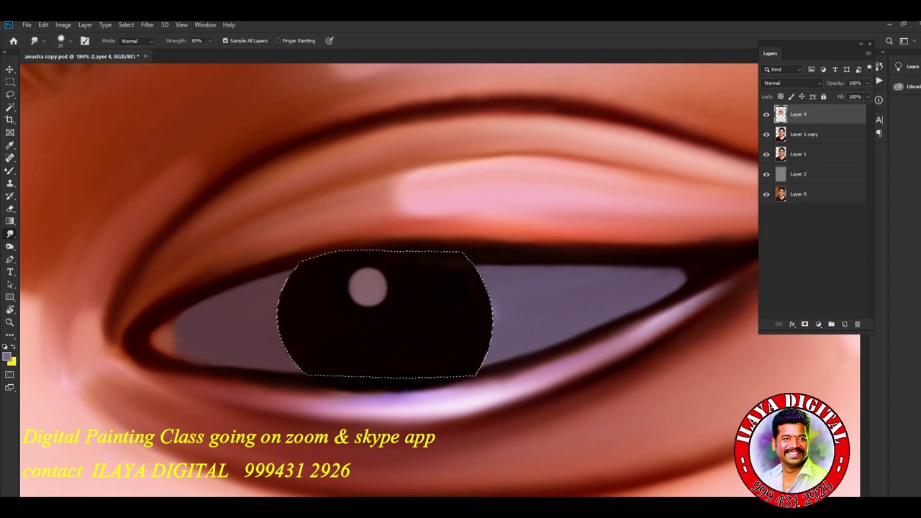
pyautogui.moveTo(136, 365); pyautogui.dragTo(126, 356)
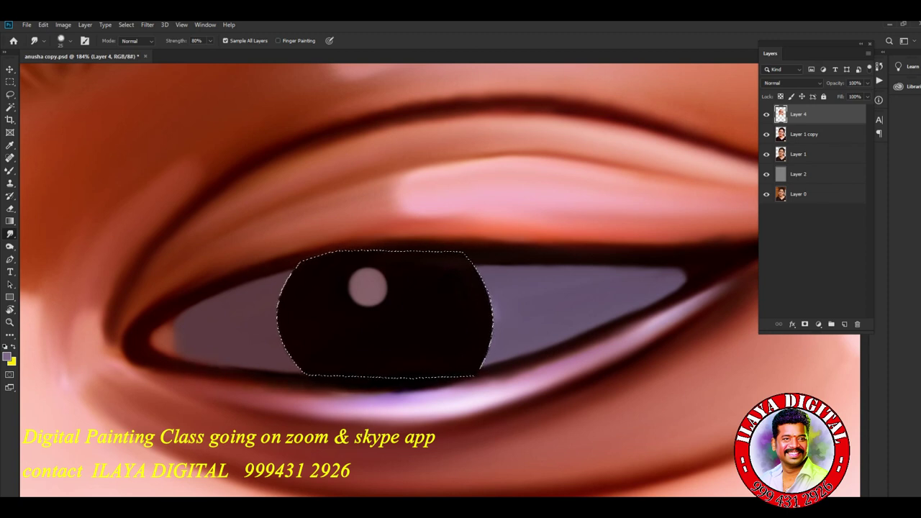
pyautogui.hotkey('ctrl', 'd')
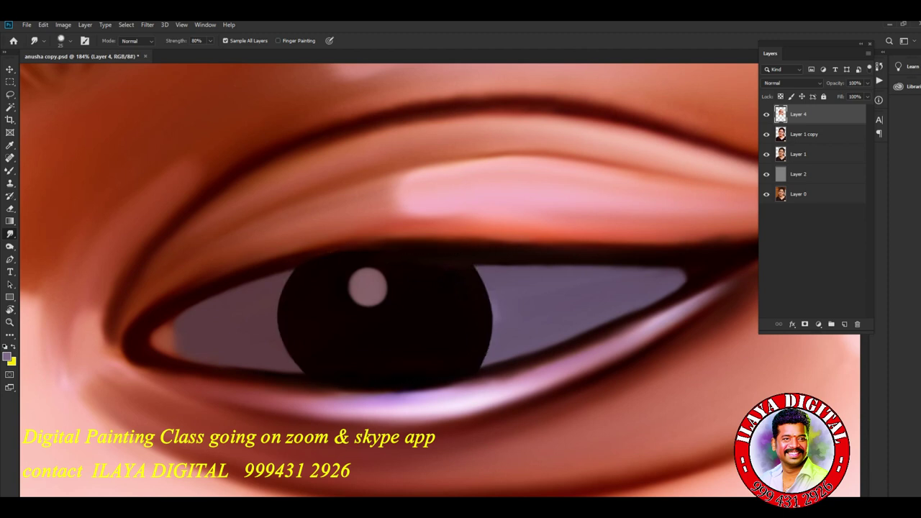
pyautogui.scroll(-8, 616, 384)
pyautogui.scroll(-3, 603, 259)
pyautogui.scroll(-1, 602, 259)
pyautogui.scroll(-1, 602, 259)
pyautogui.scroll(-1, 602, 259)
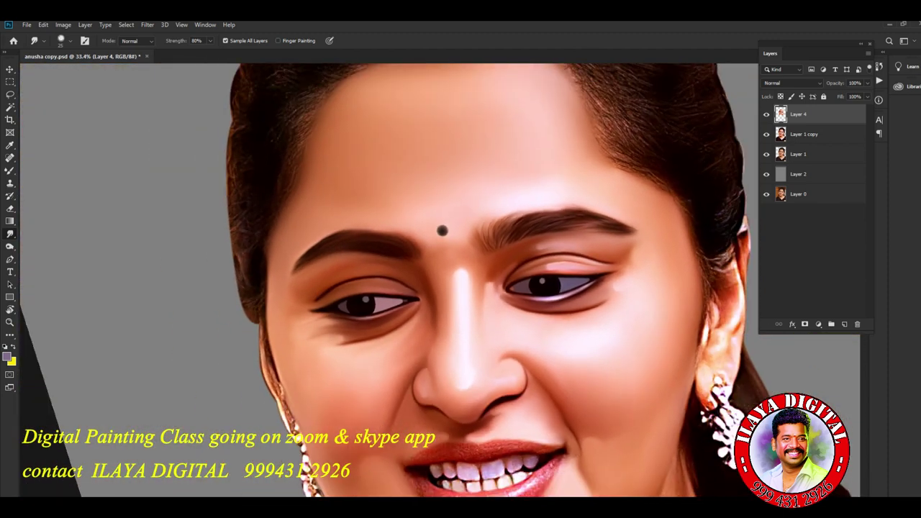
pyautogui.scroll(-2, 562, 329)
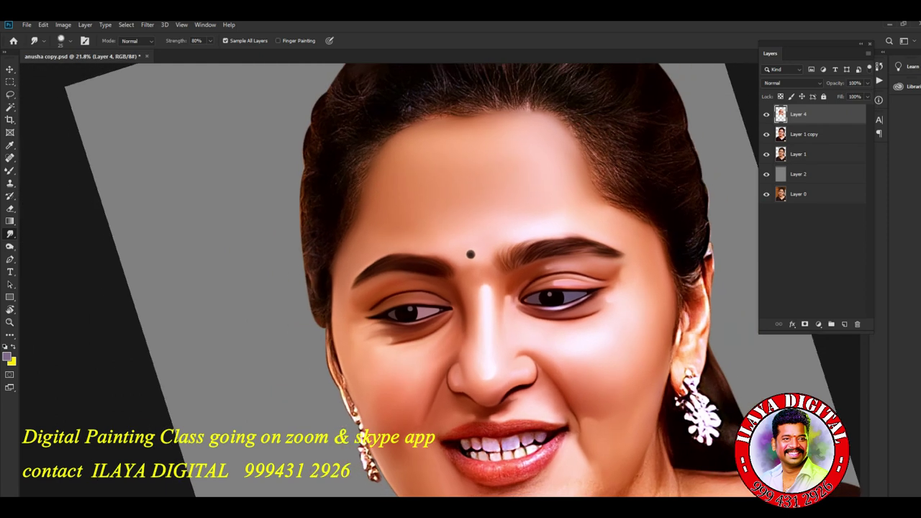